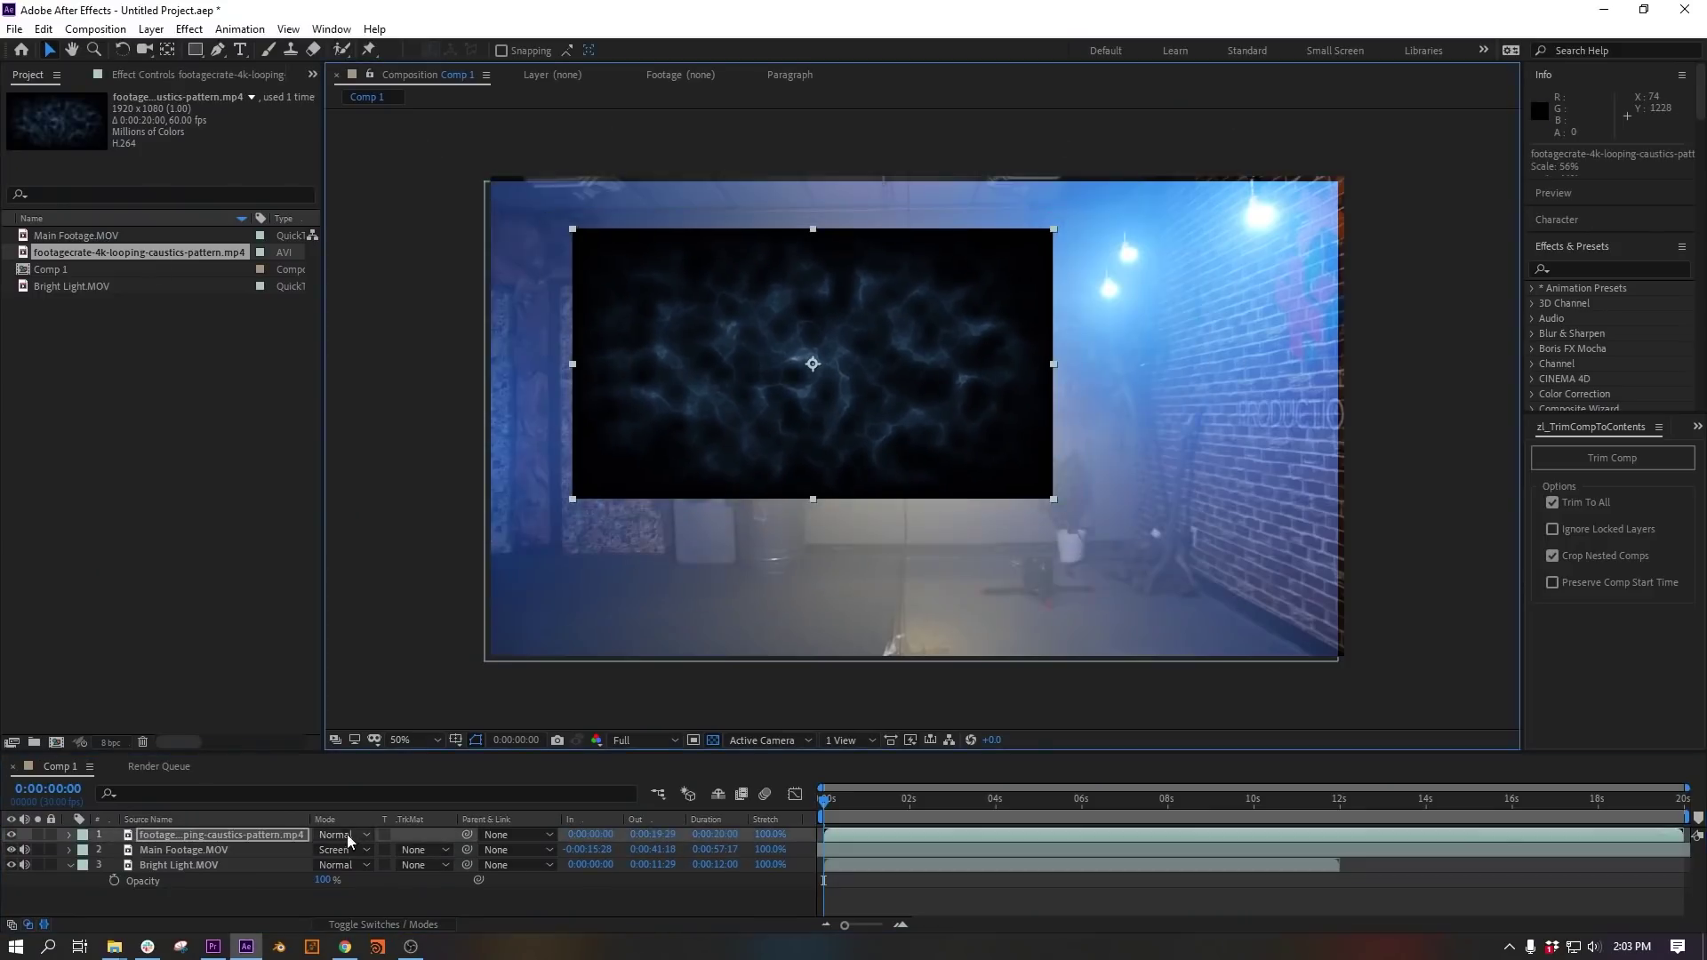
Reduce the caustics layer's scale and bring up its blend mode choices.
click(342, 834)
click(417, 232)
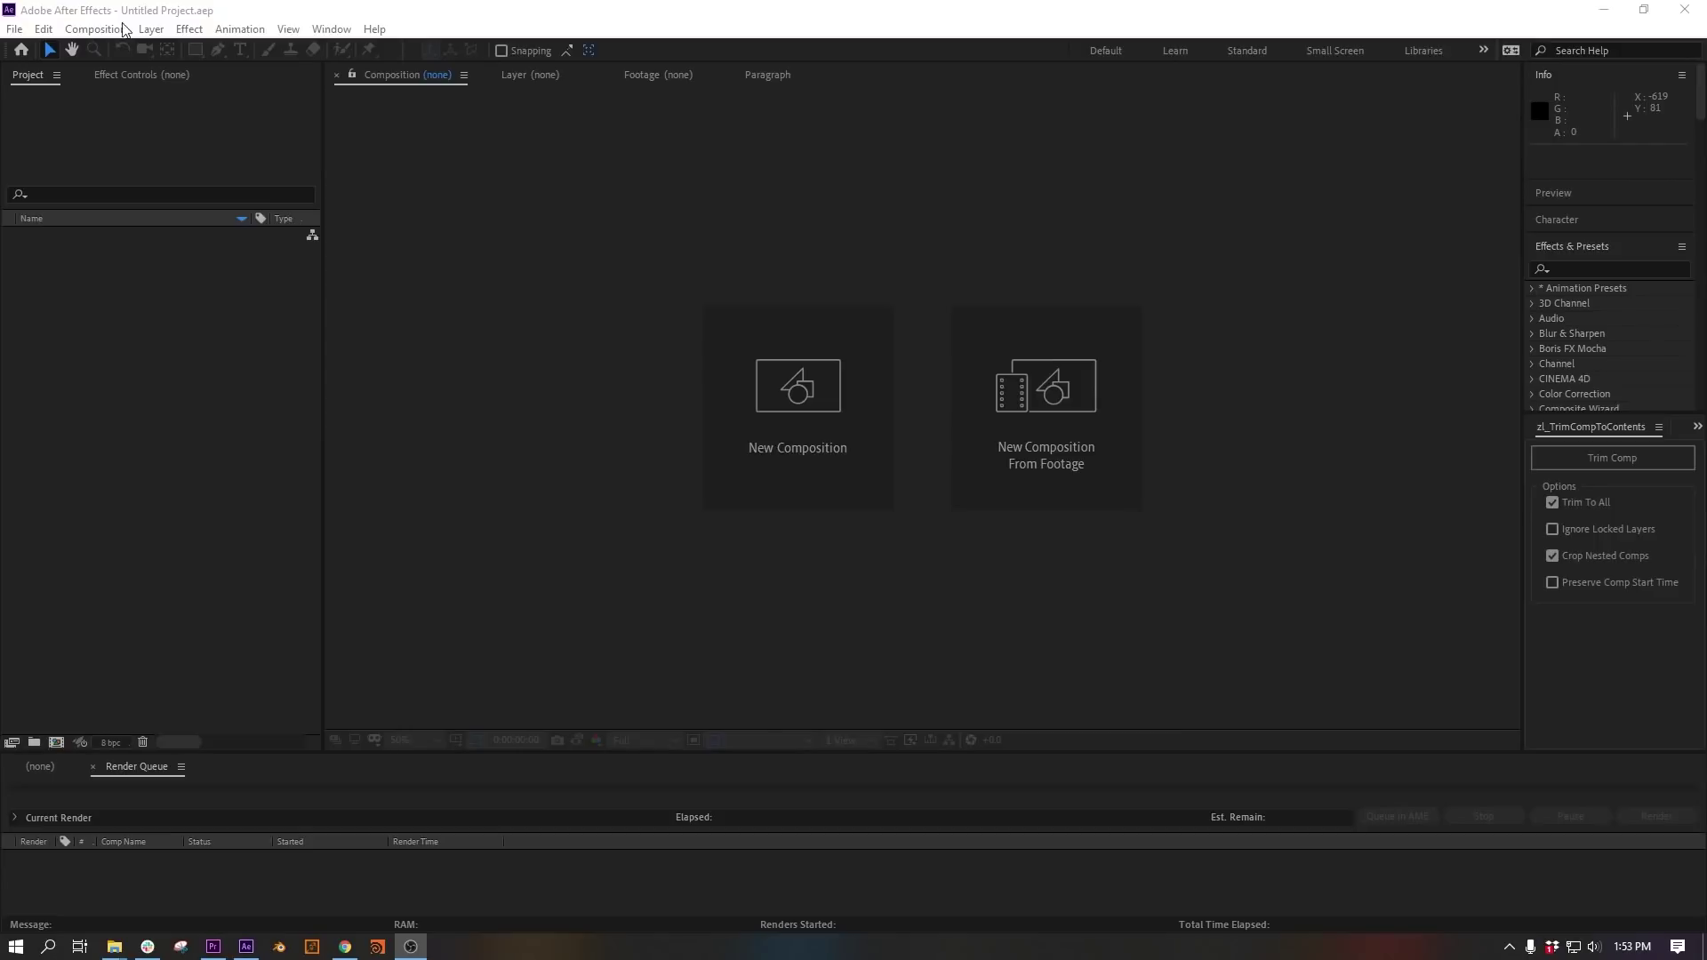
Create a new composition with a black solid and apply Fractal Noise to it.
click(512, 622)
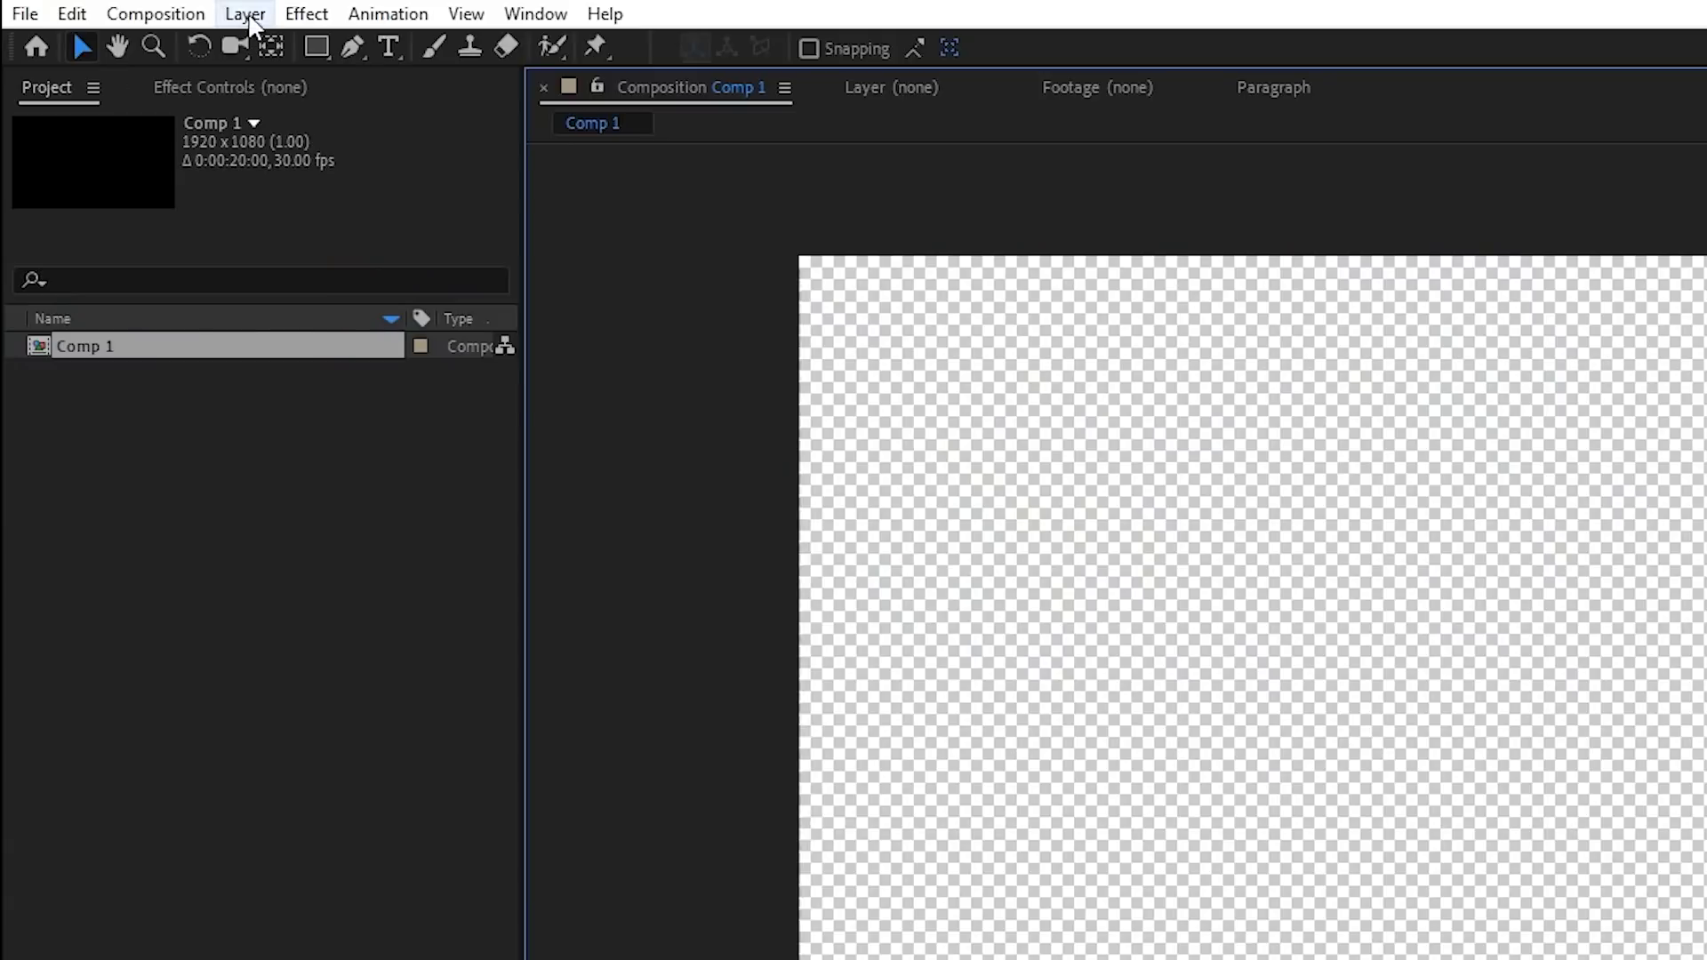
click(244, 14)
mouse_move(285, 46)
click(800, 80)
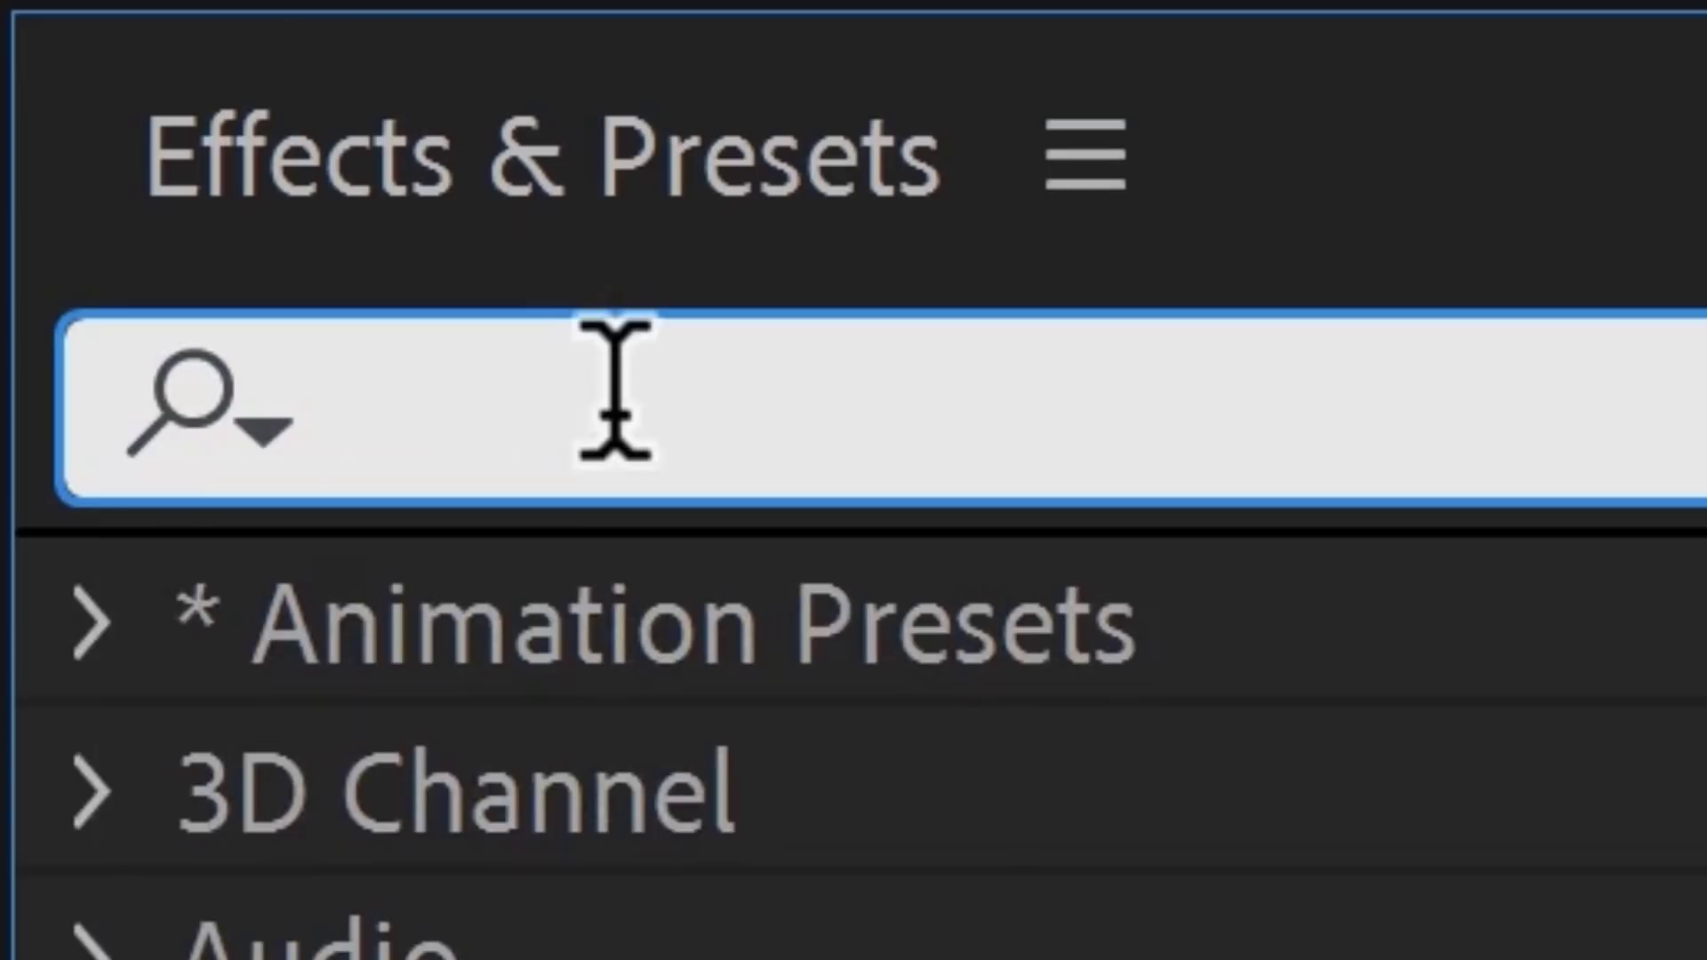
text(Fractal)
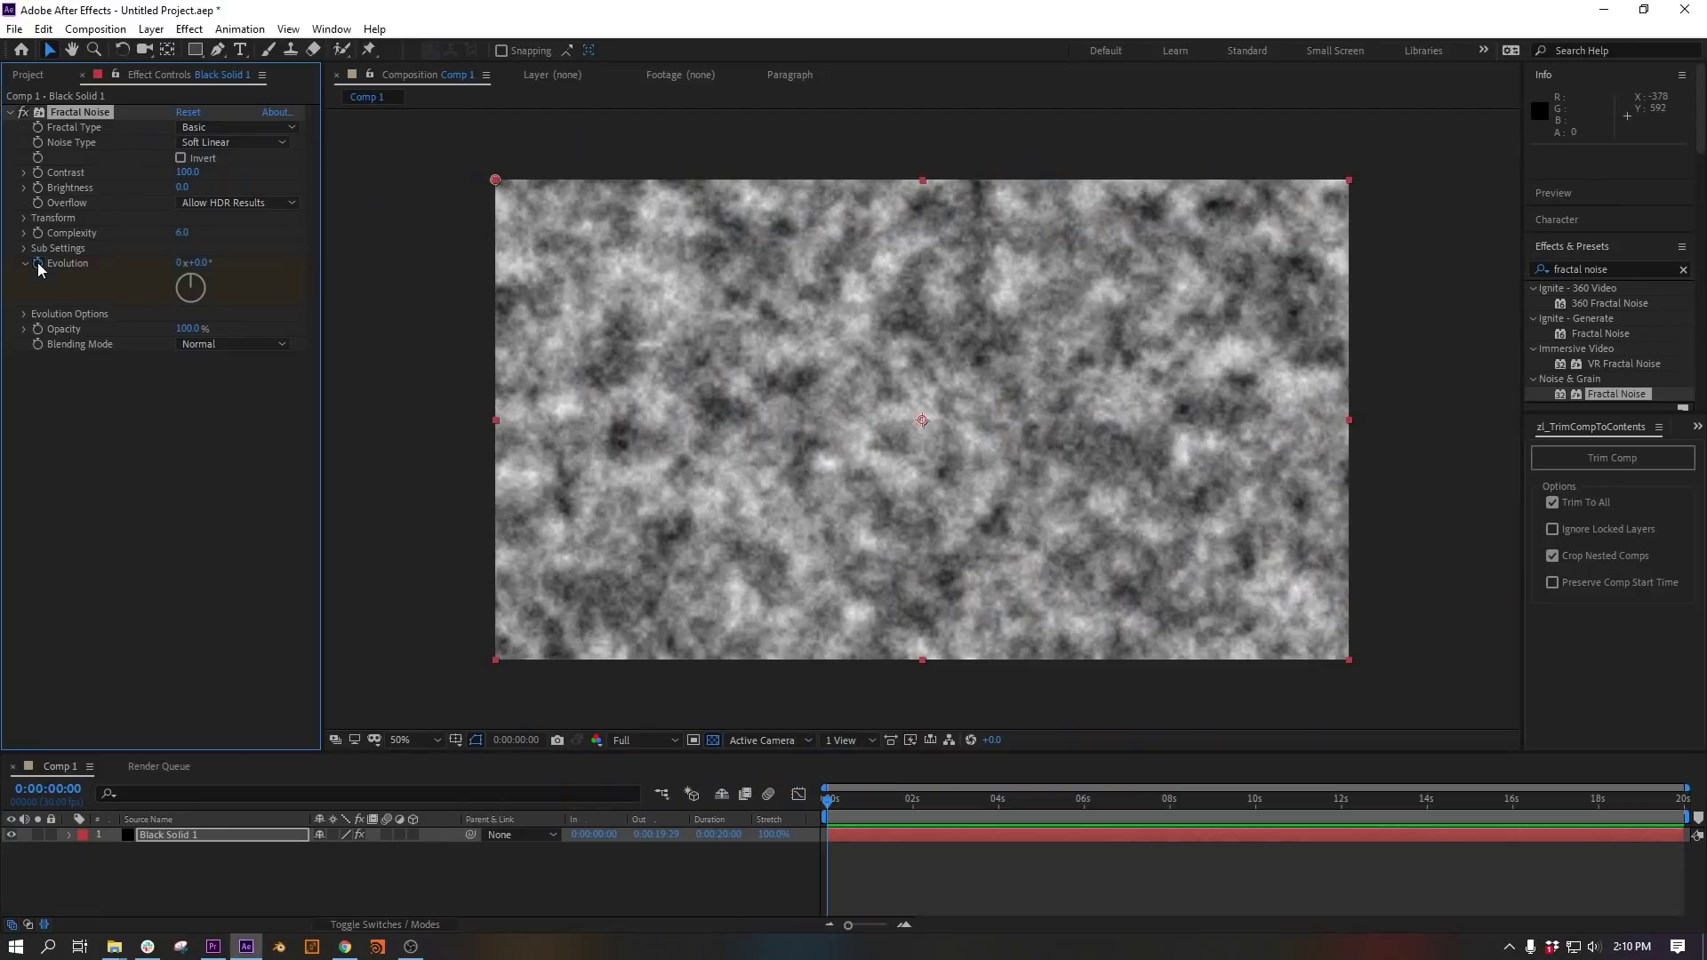
Animate Evolution to 20 revolutions and enable Cycle Evolution with a 20-revolution cycle.
drag(193, 263, 110, 295)
text(20)
key(Return)
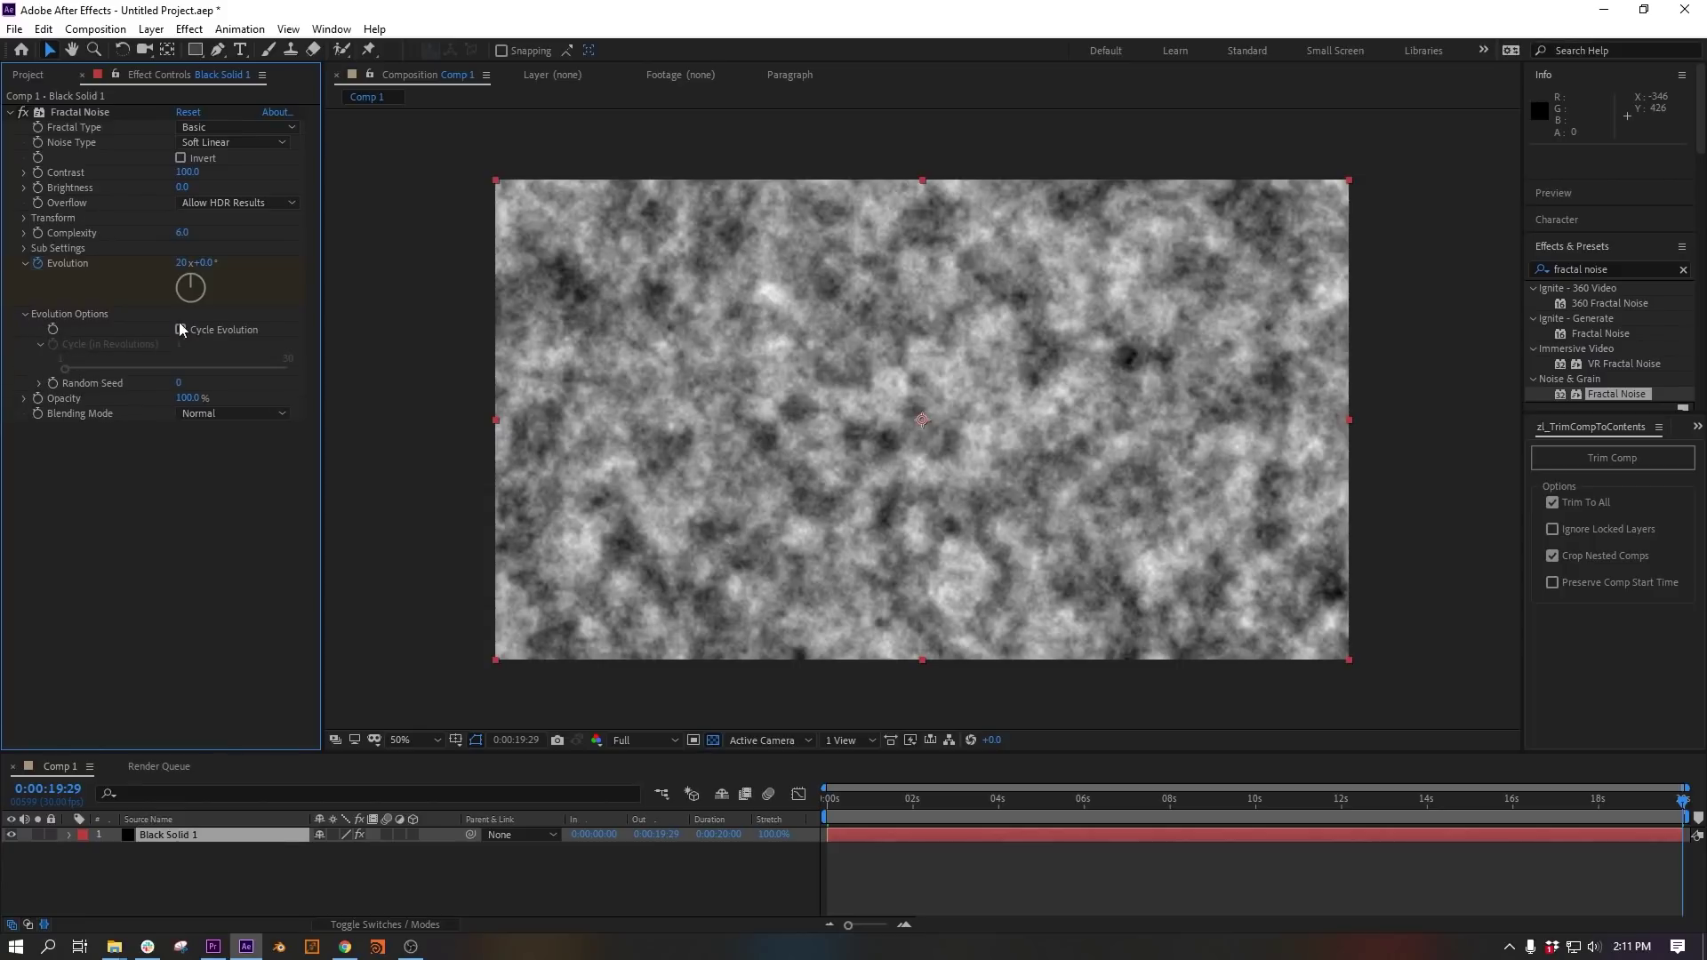
click(180, 330)
text(20)
key(Return)
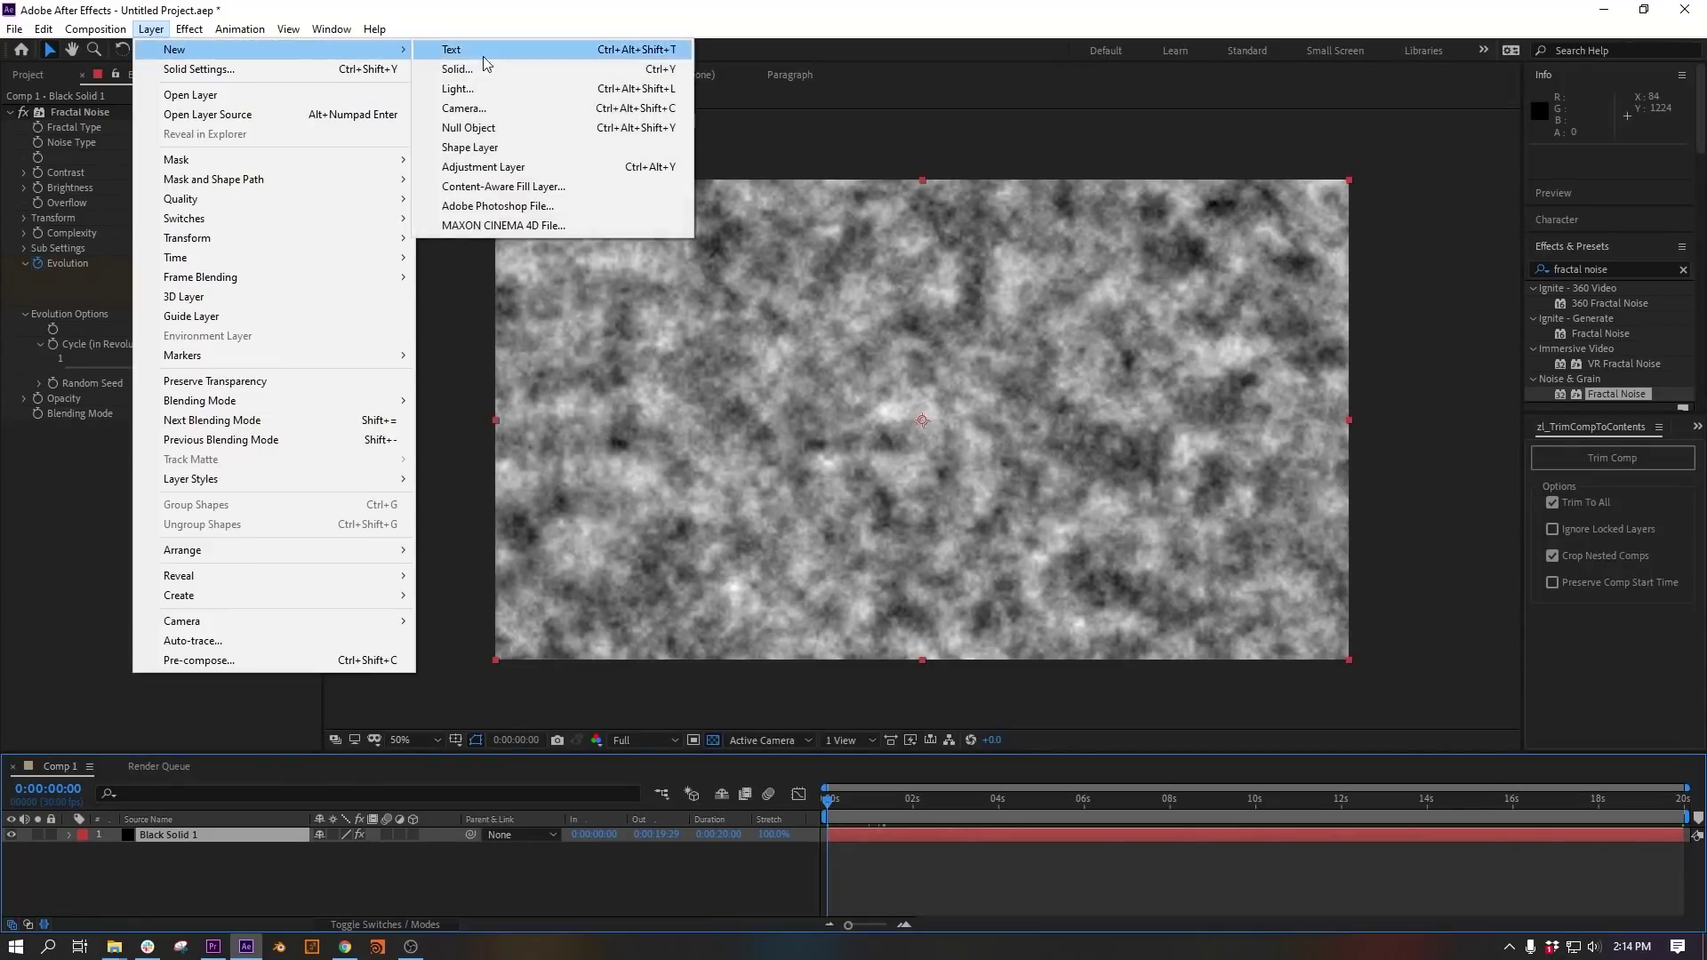
Add a second black solid with a large, inverted ellipse mask feathered to 319 px.
click(591, 62)
click(459, 569)
drag(195, 49, 233, 88)
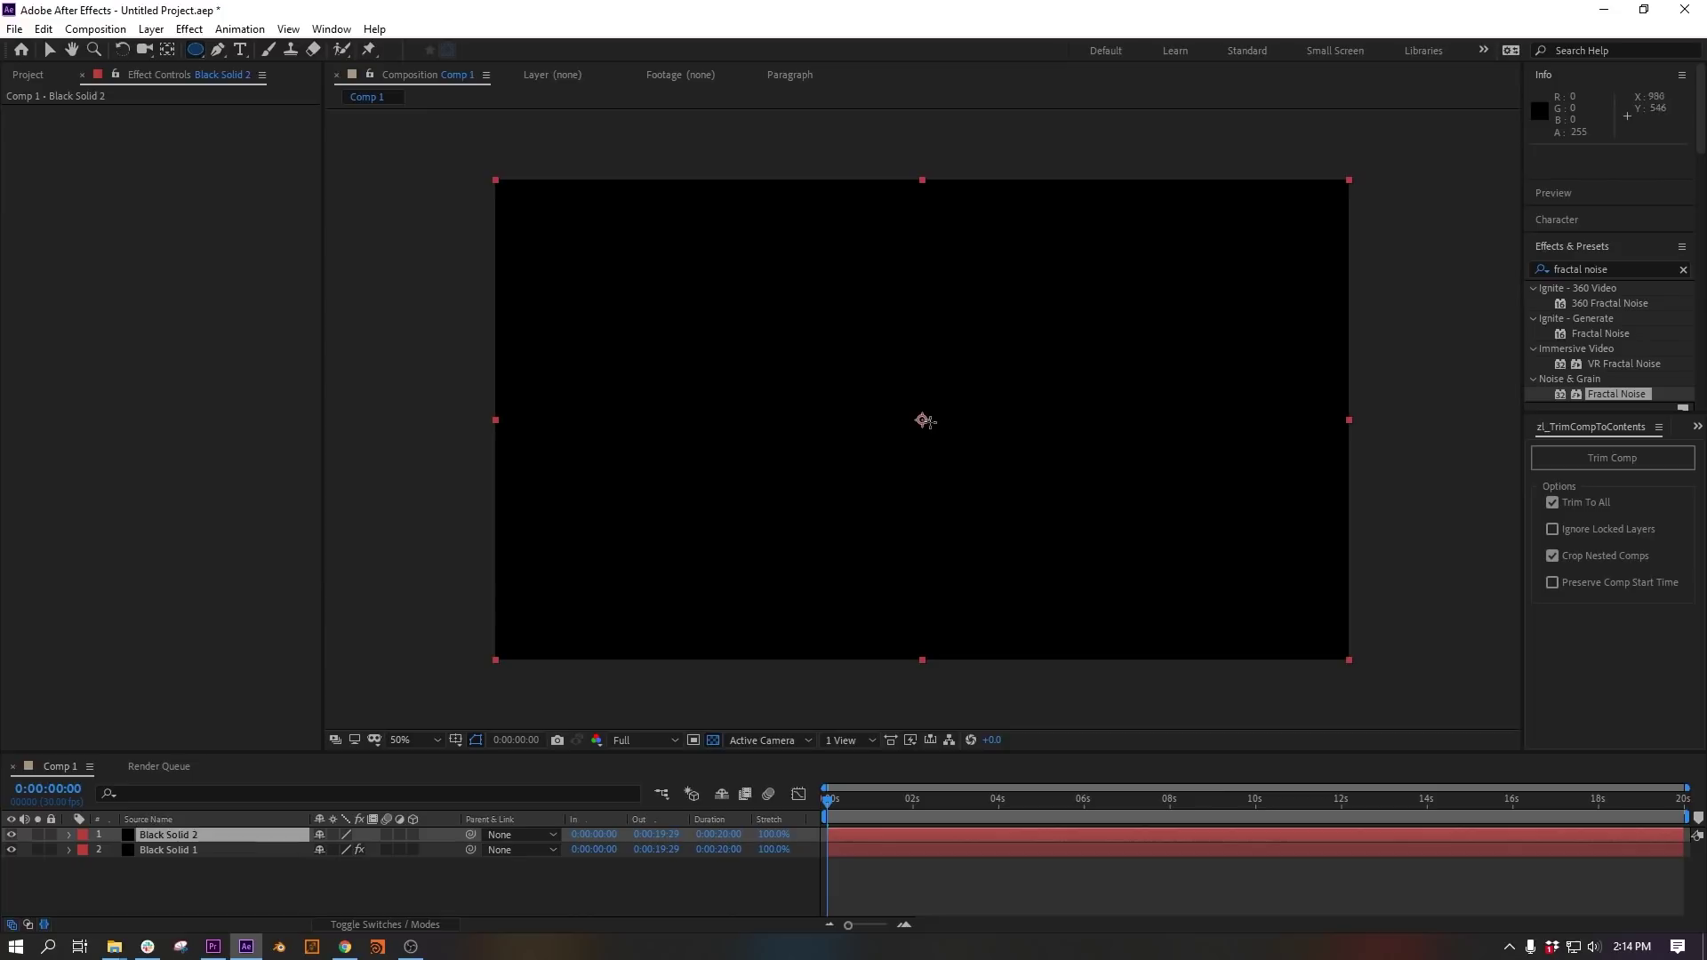
drag(925, 420, 1392, 685)
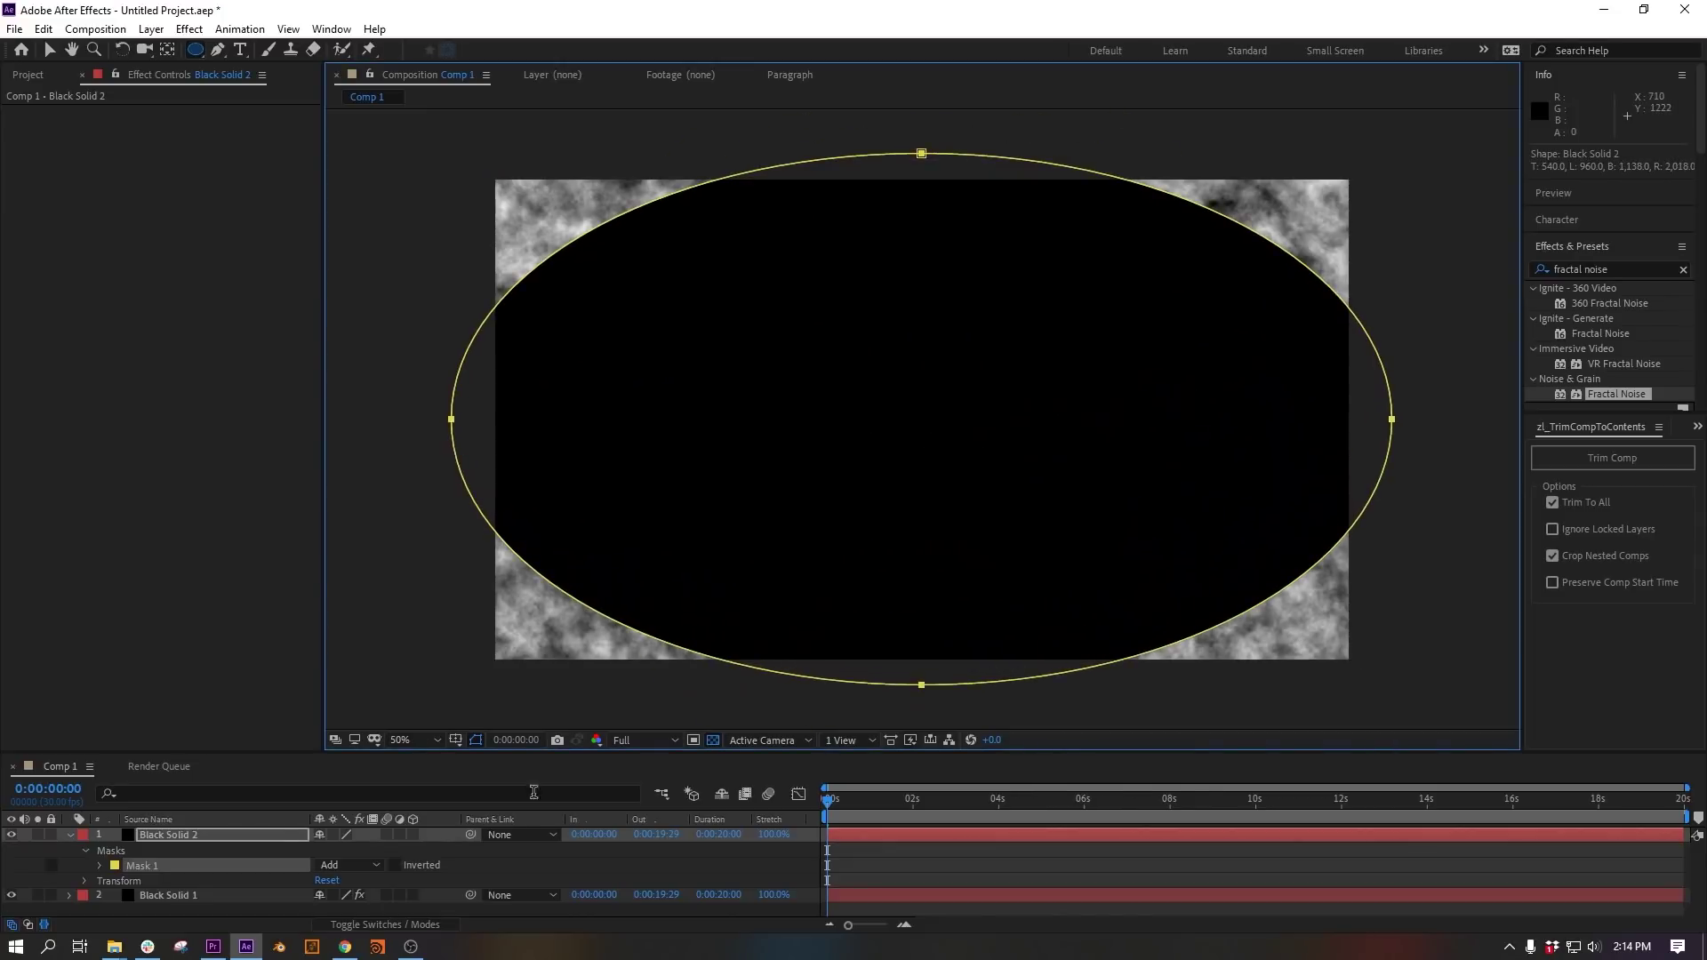
key(f)
drag(342, 864, 400, 864)
click(396, 850)
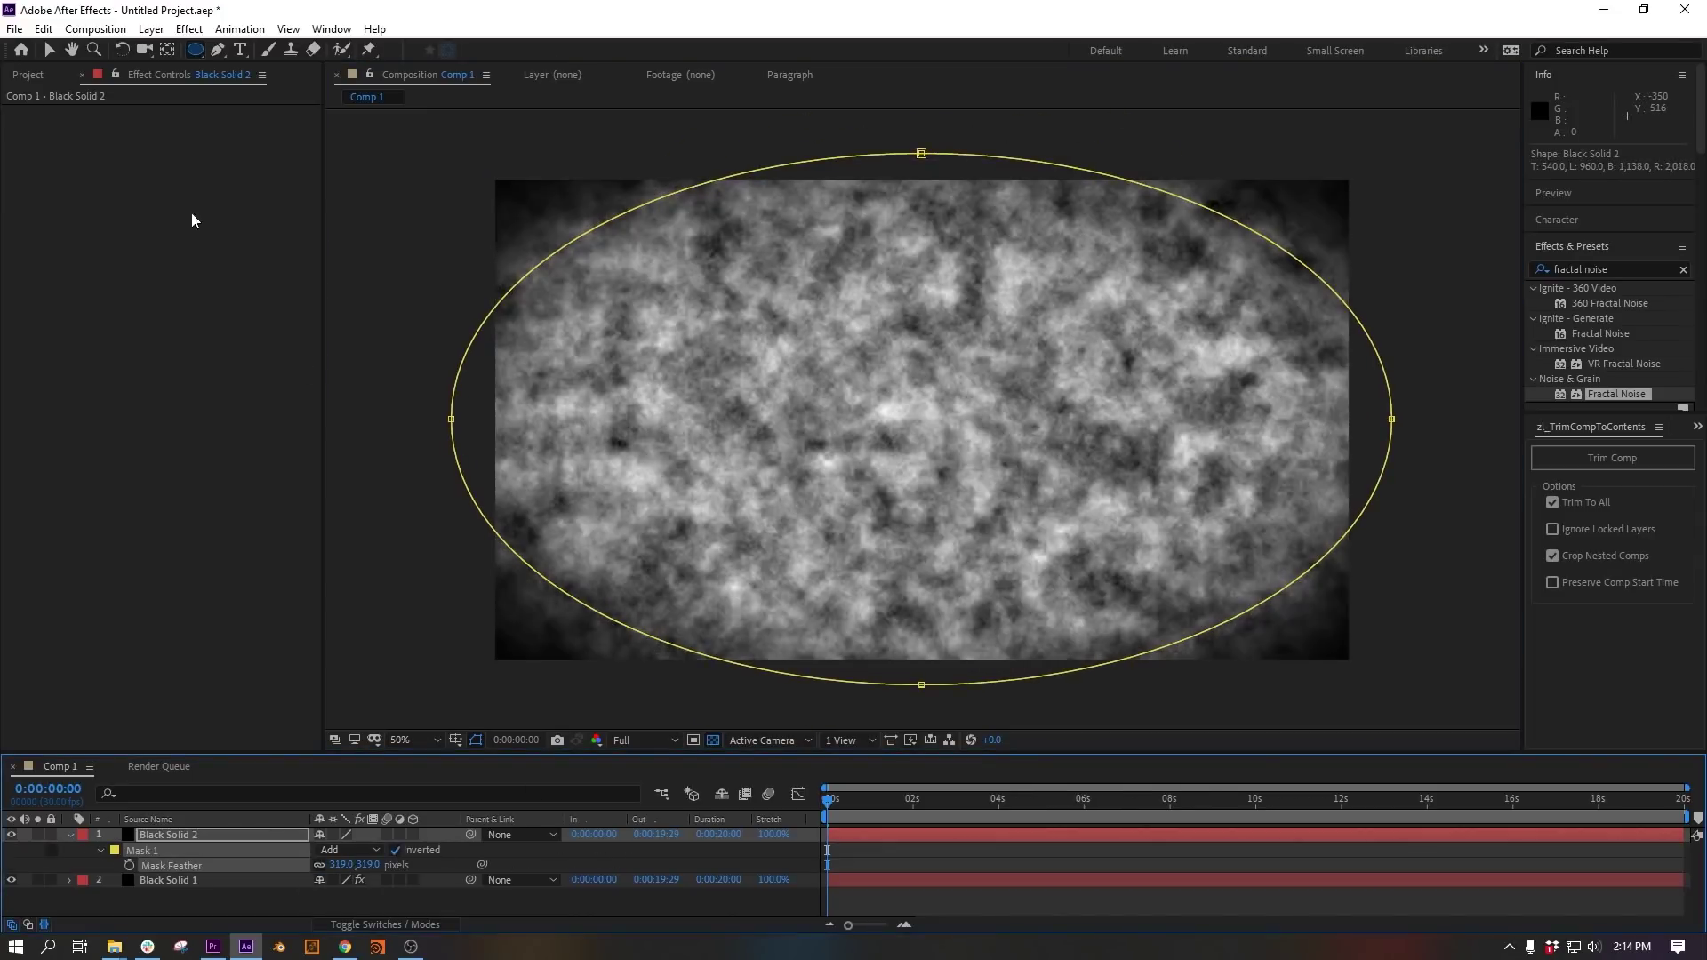
Increase the ellipse mask feather to 387 pixels.
click(50, 49)
key(comma)
click(922, 287)
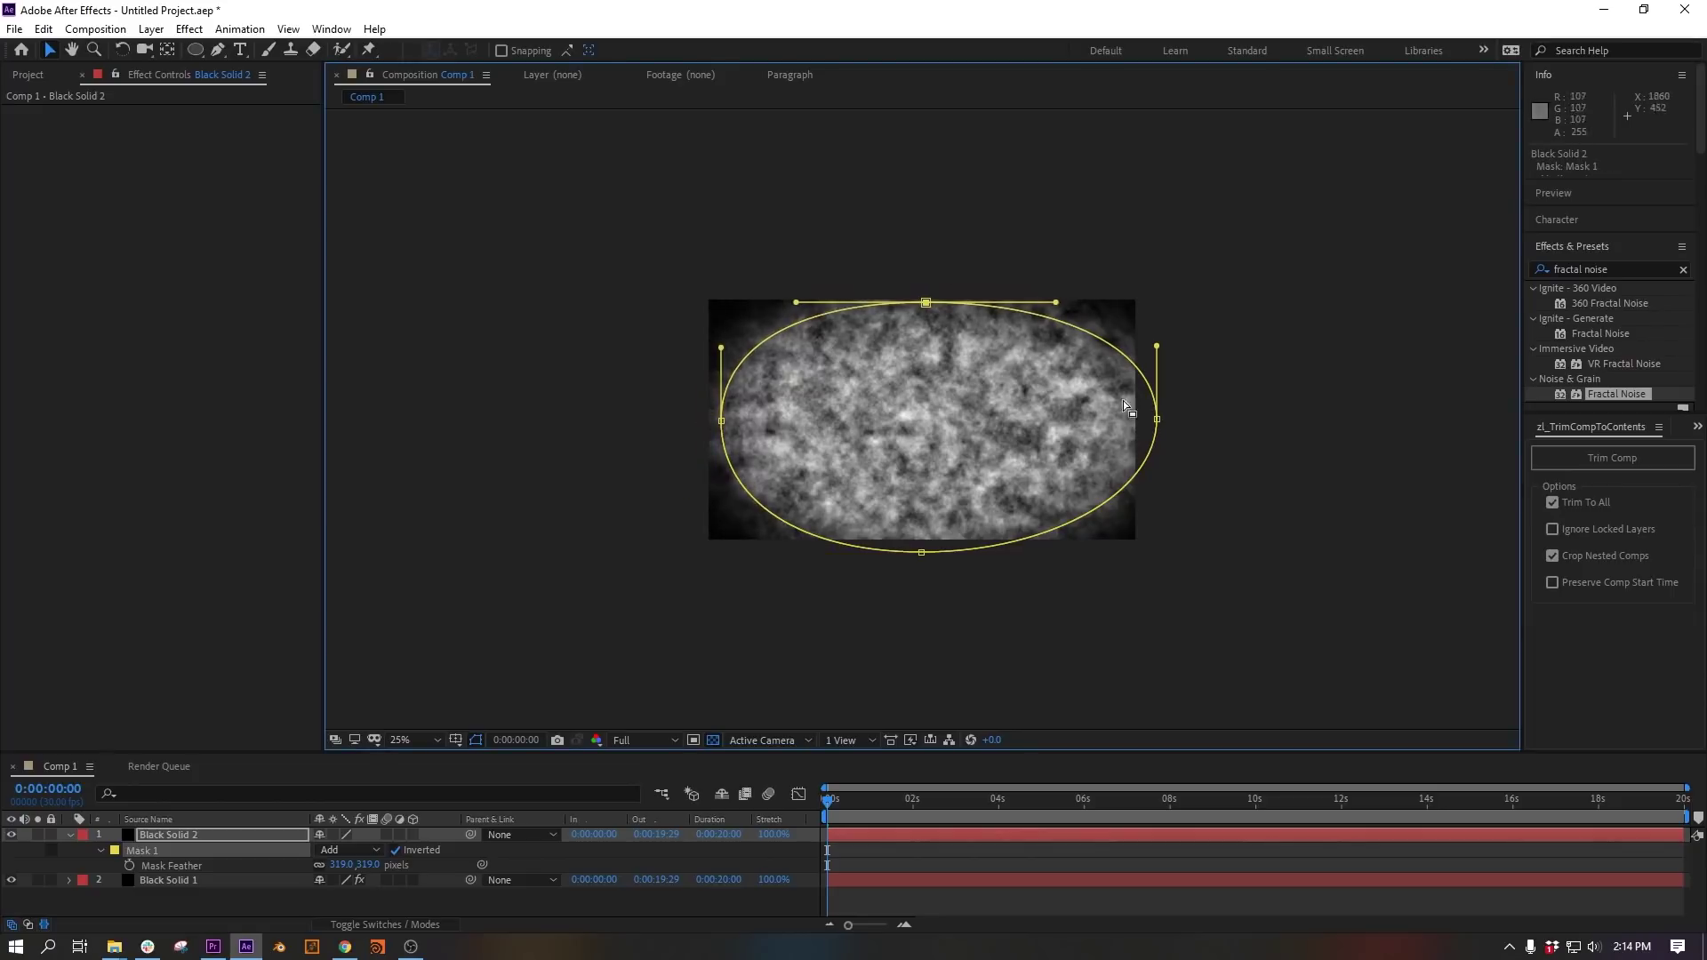
drag(349, 864, 369, 865)
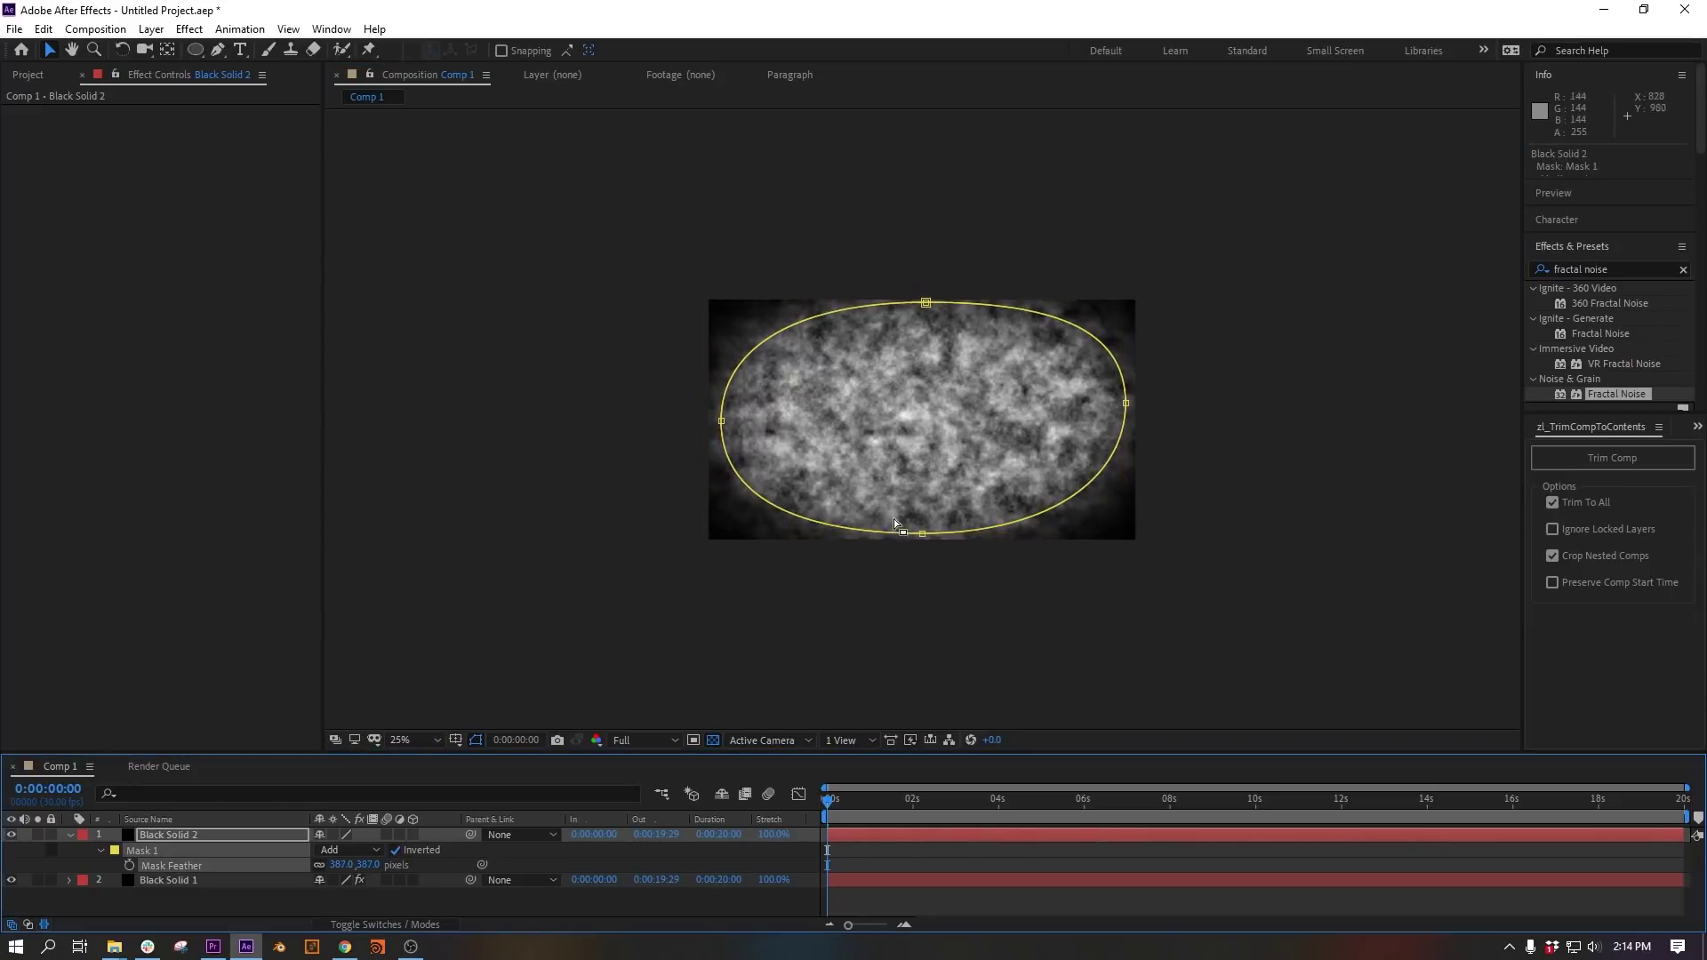
key(period)
Add an adjustment layer with reduced CC Vector Blur and a darkening RGB Curves bend.
click(150, 29)
mouse_move(180, 53)
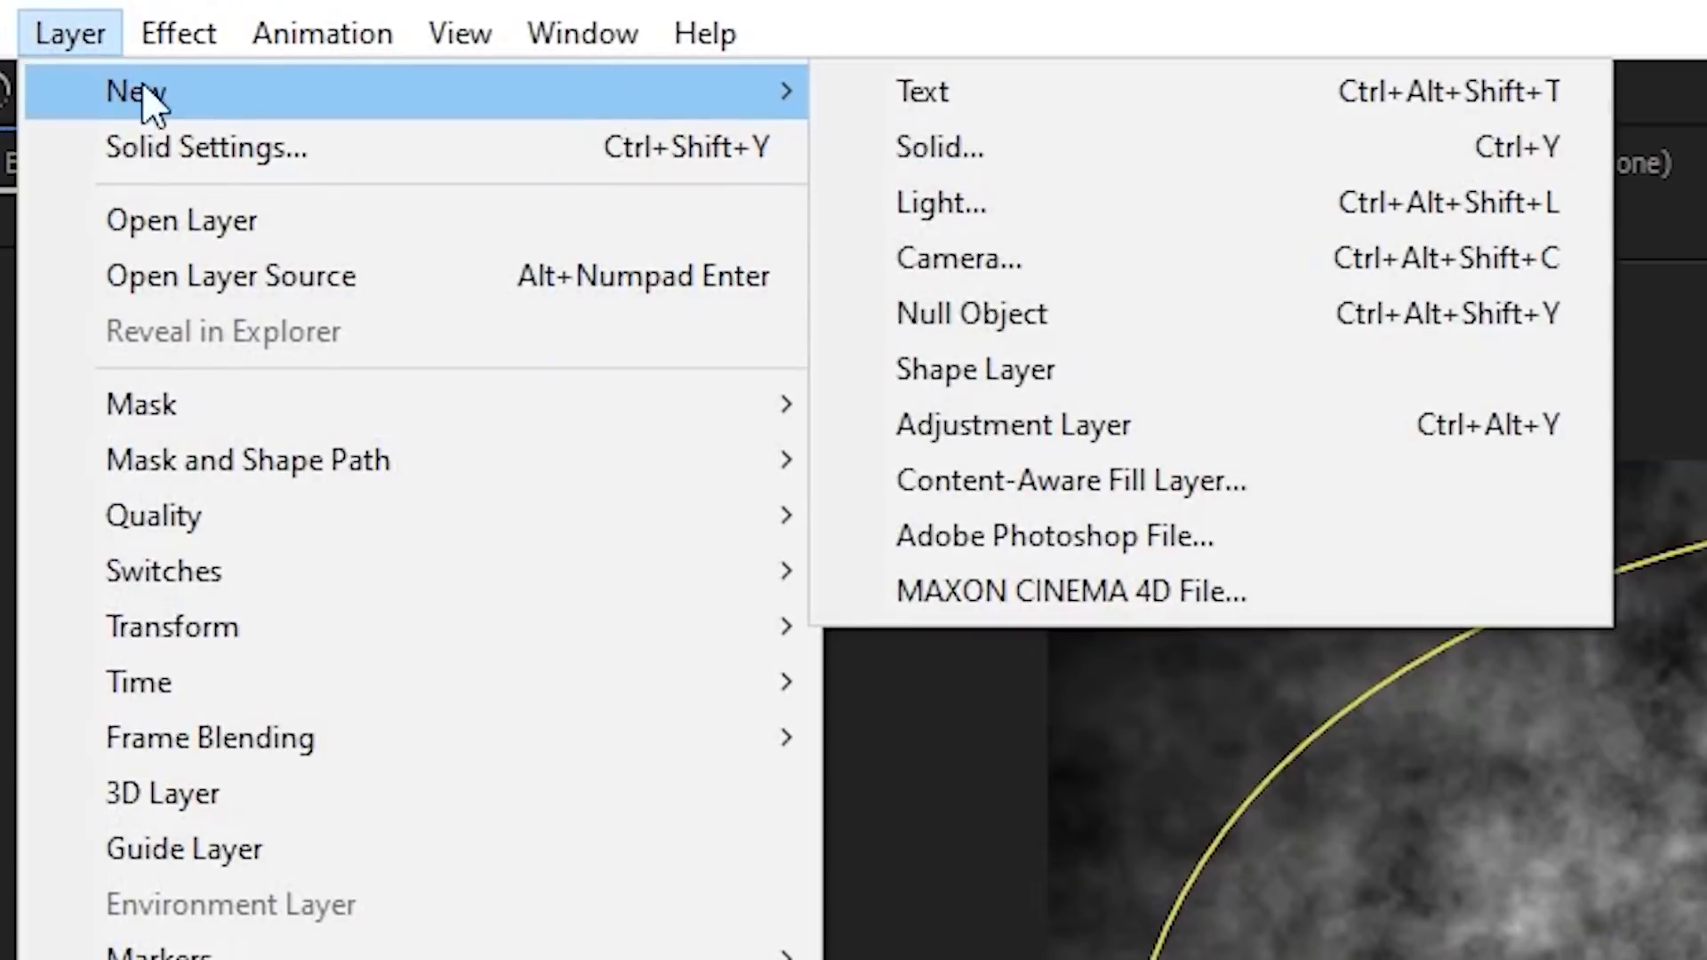
click(533, 172)
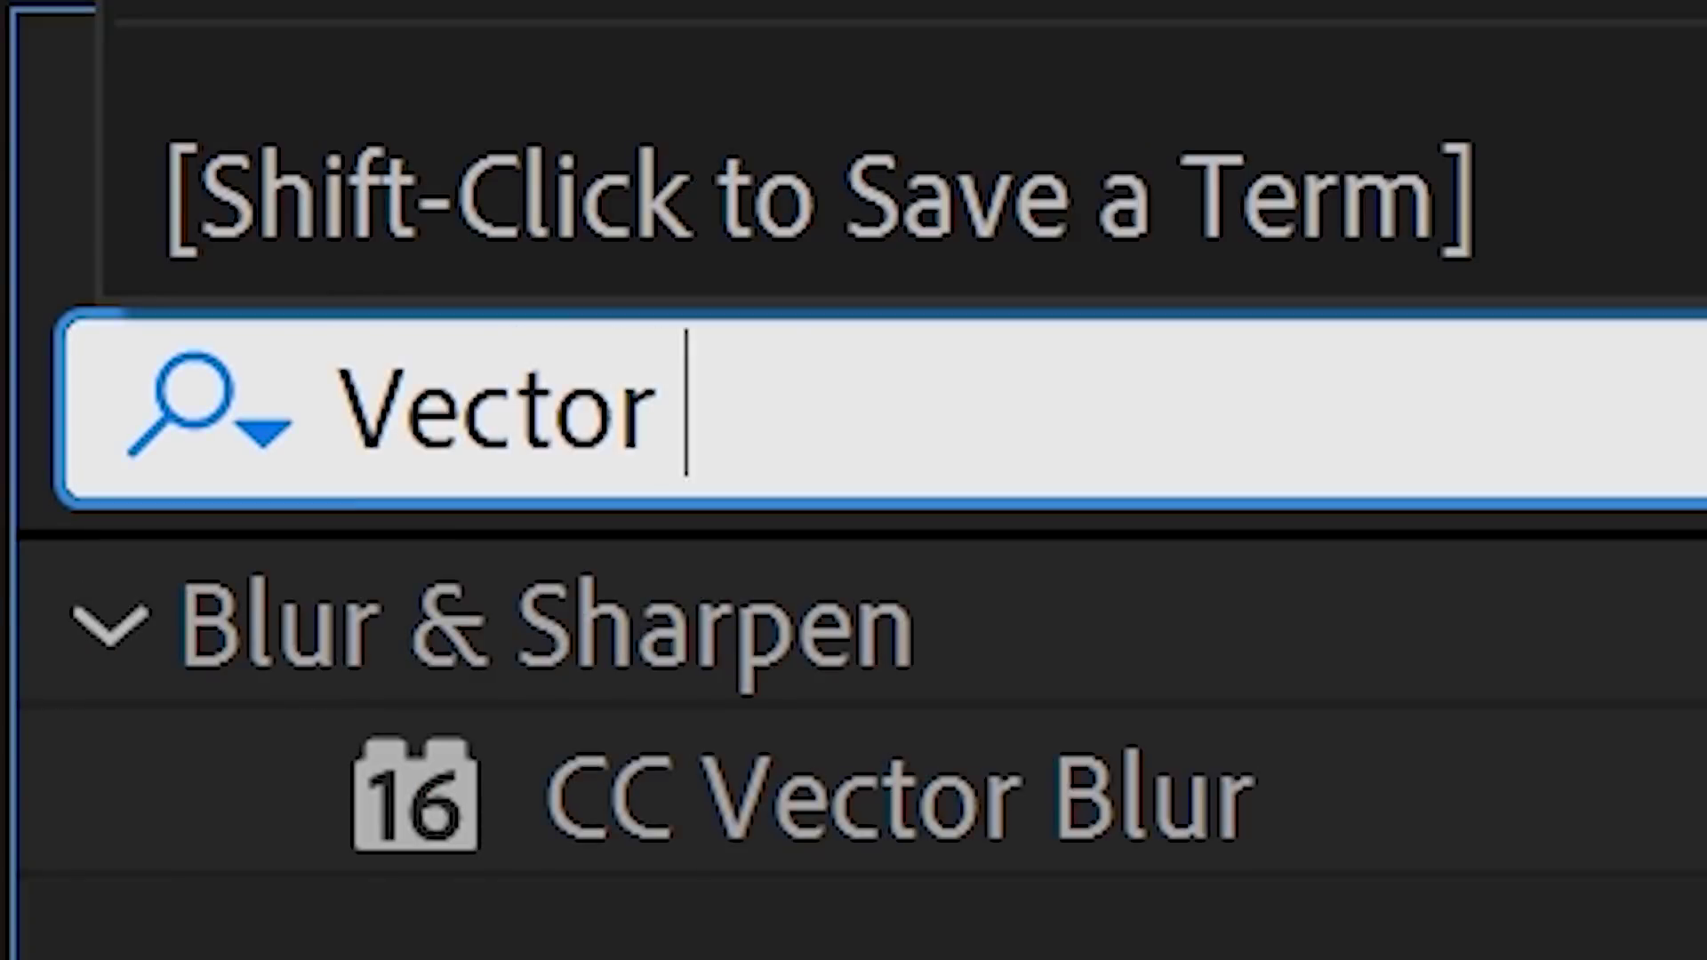
text(Blur)
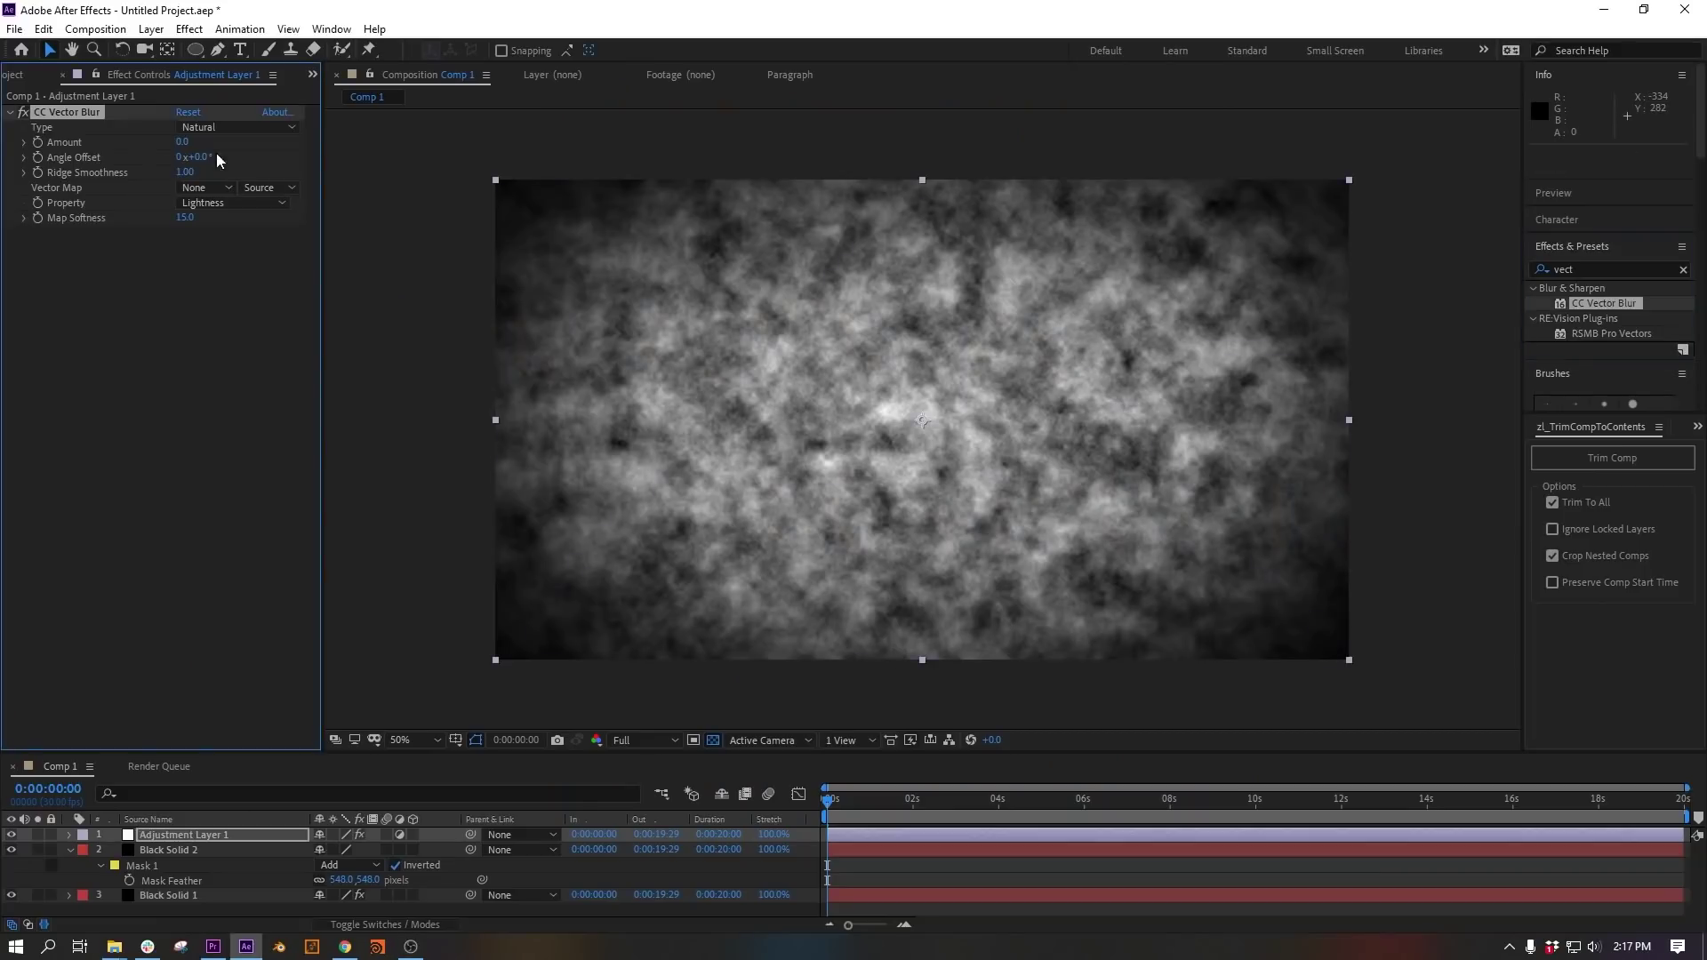
drag(248, 143, 218, 146)
text(ve)
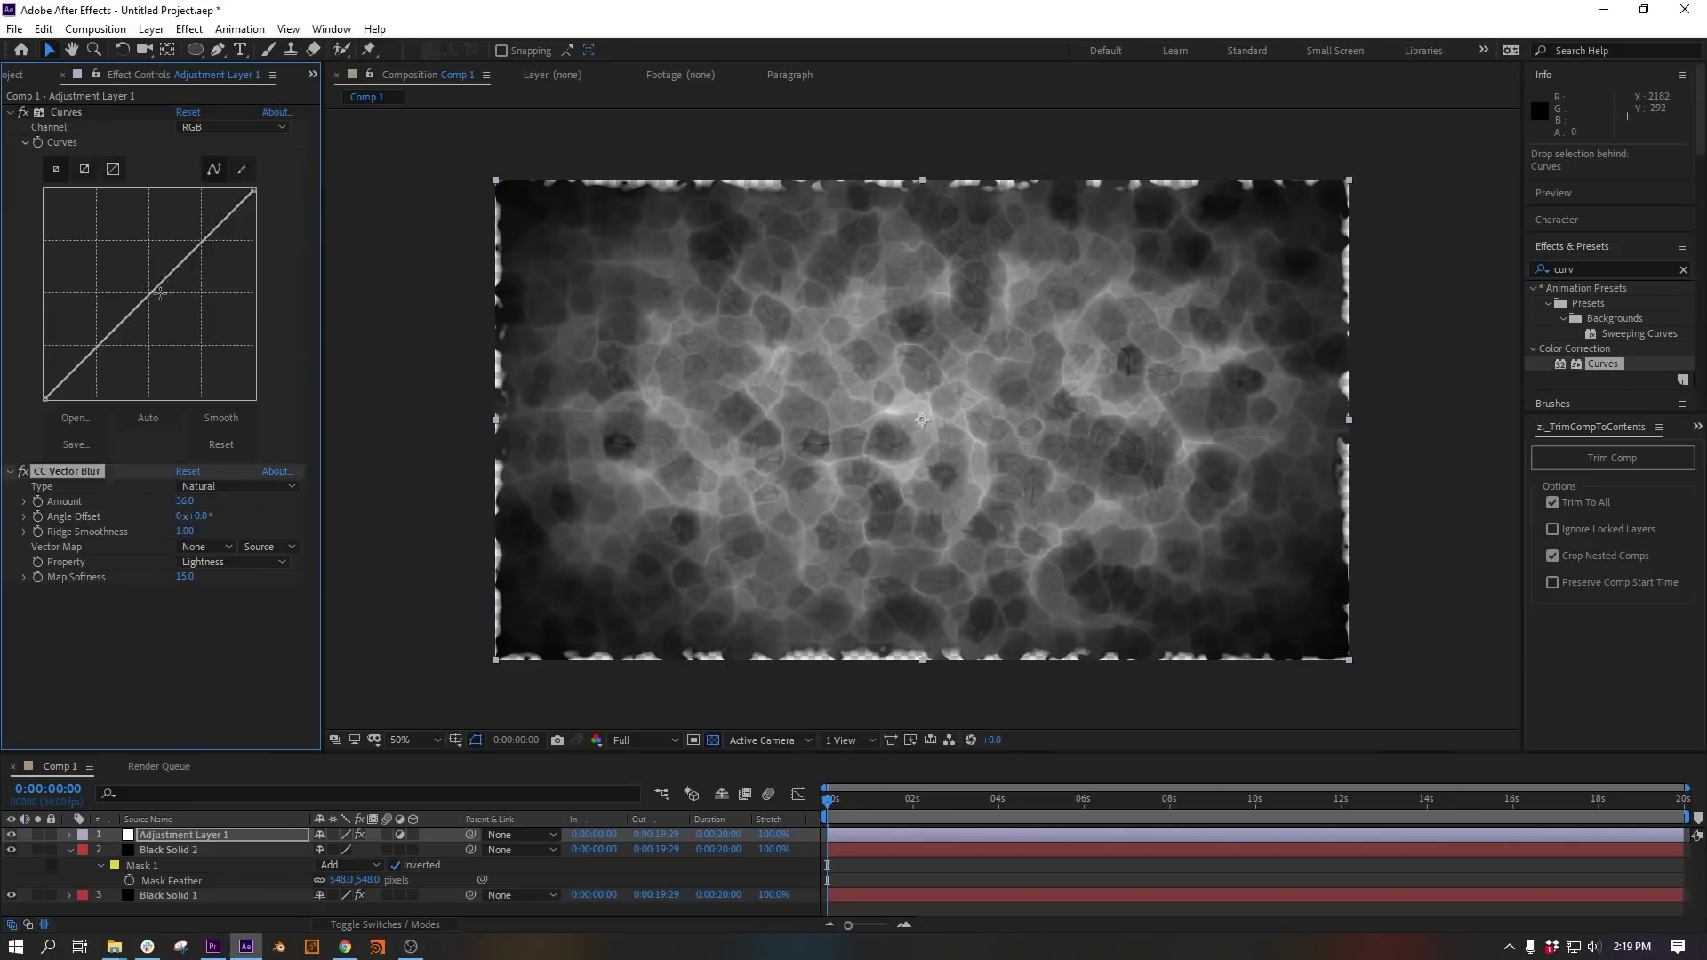
drag(180, 262, 181, 320)
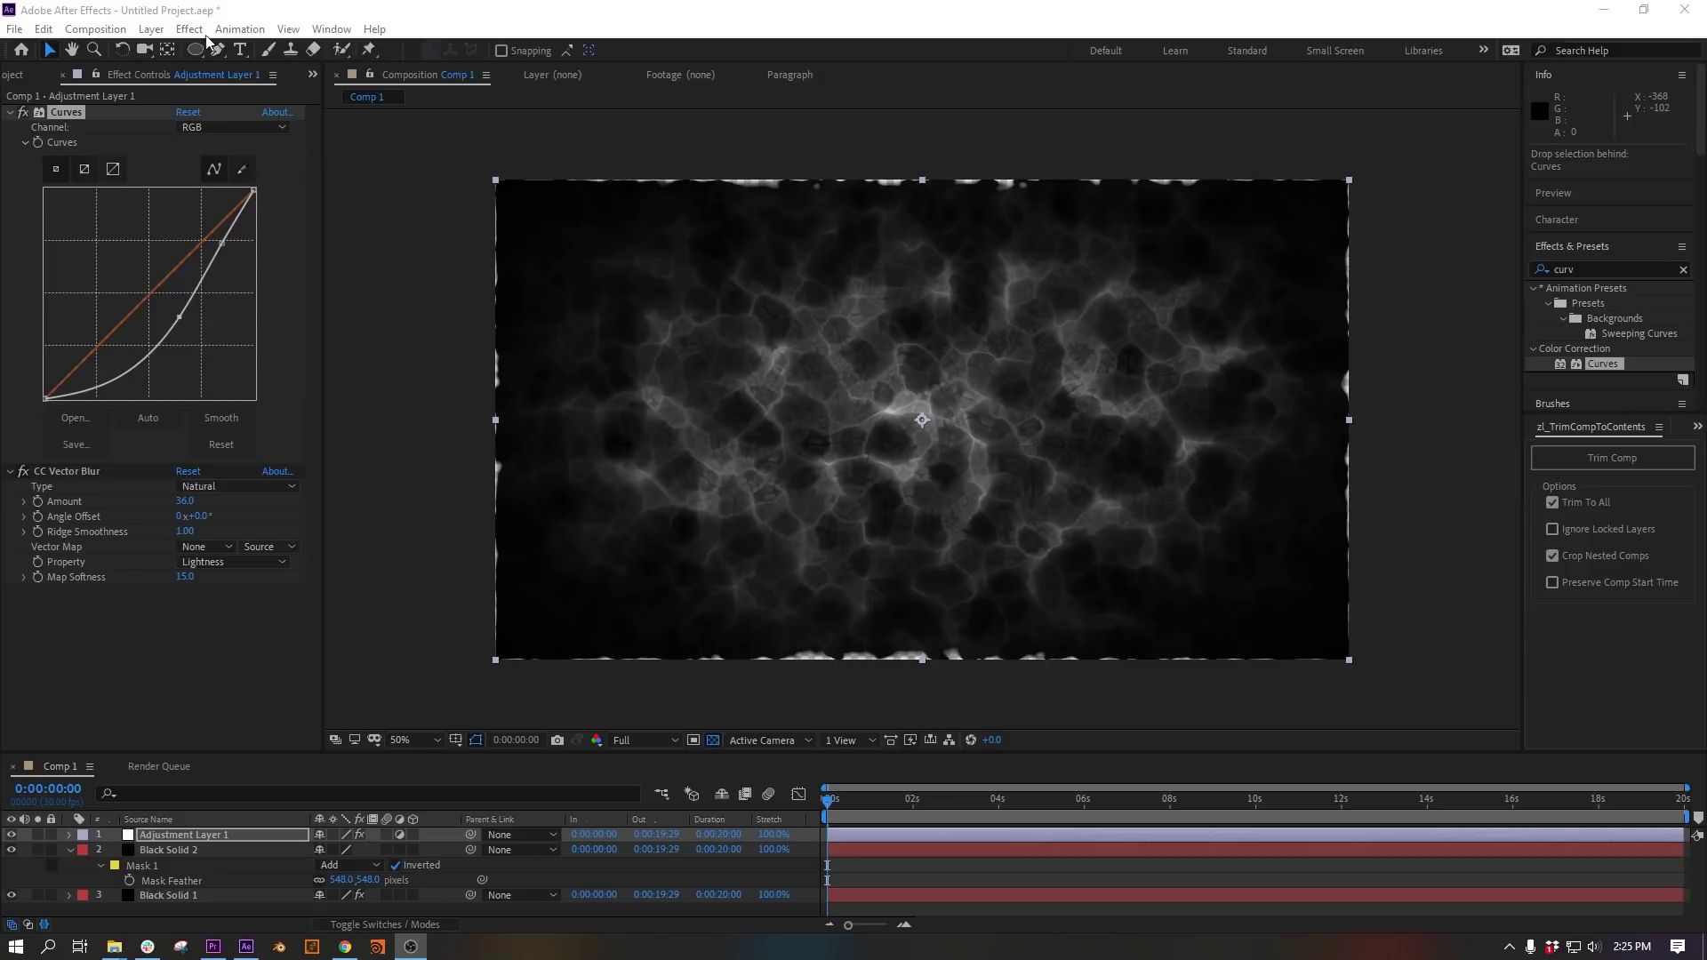
click(152, 28)
Add a third black solid with a full-frame rectangle mask, inverted and feathered to 47 px.
click(449, 57)
click(462, 575)
drag(196, 50, 227, 74)
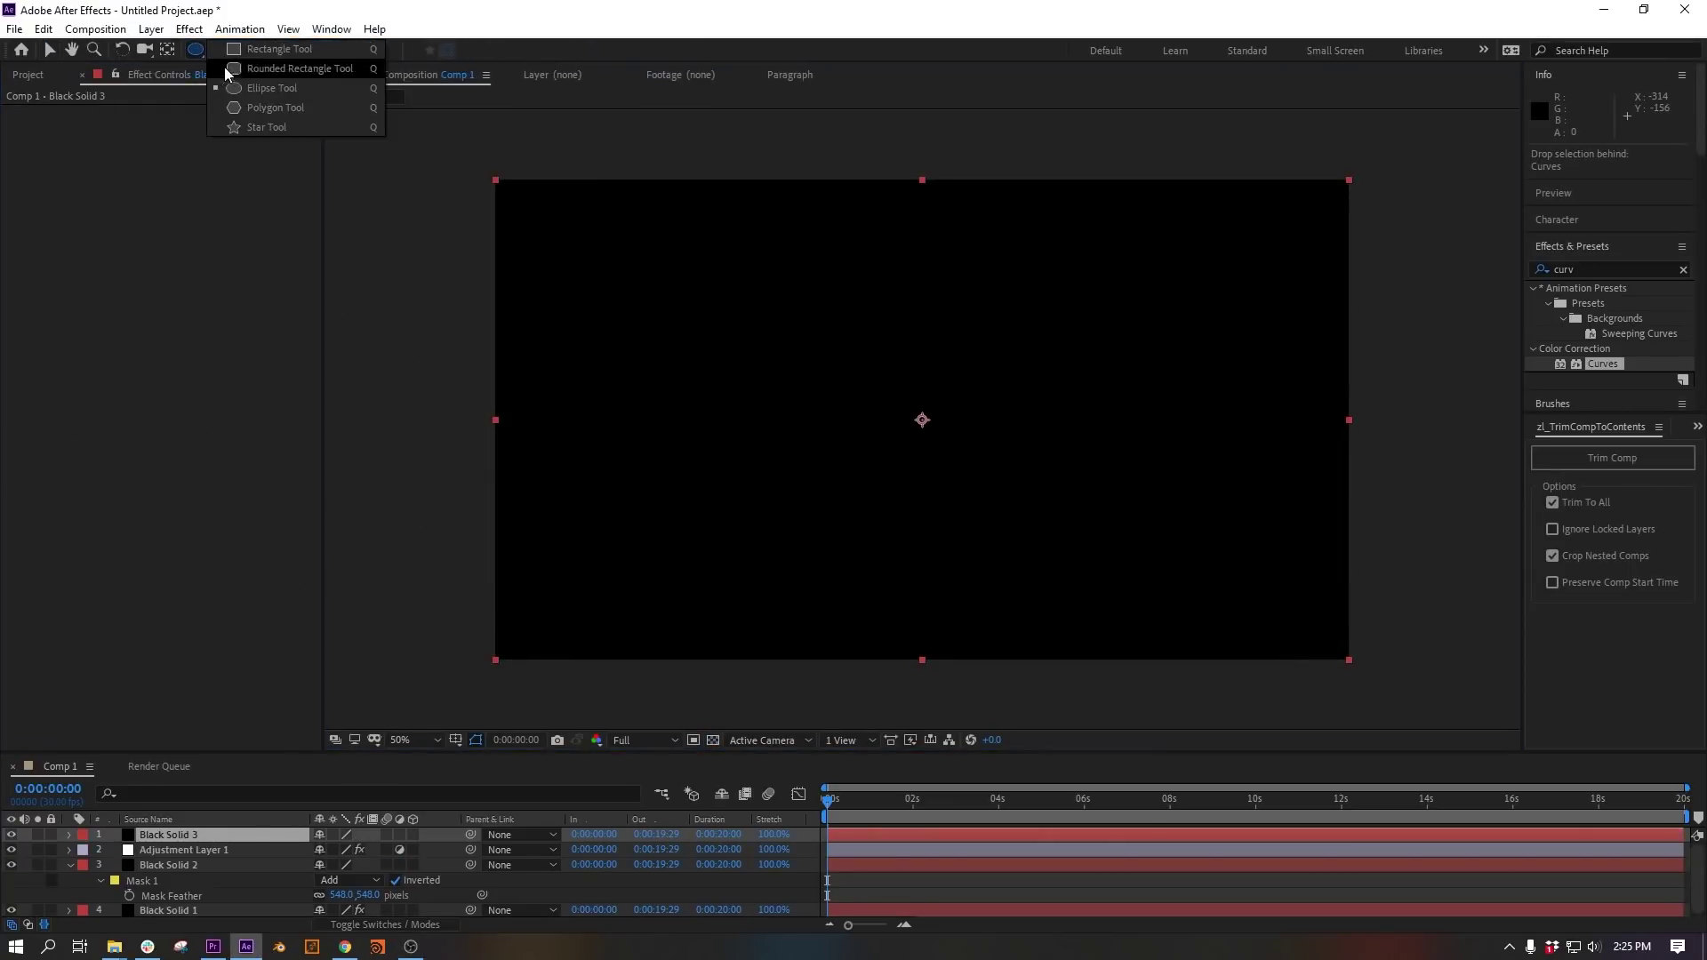
click(228, 49)
double_click(196, 50)
click(396, 848)
drag(337, 878, 339, 894)
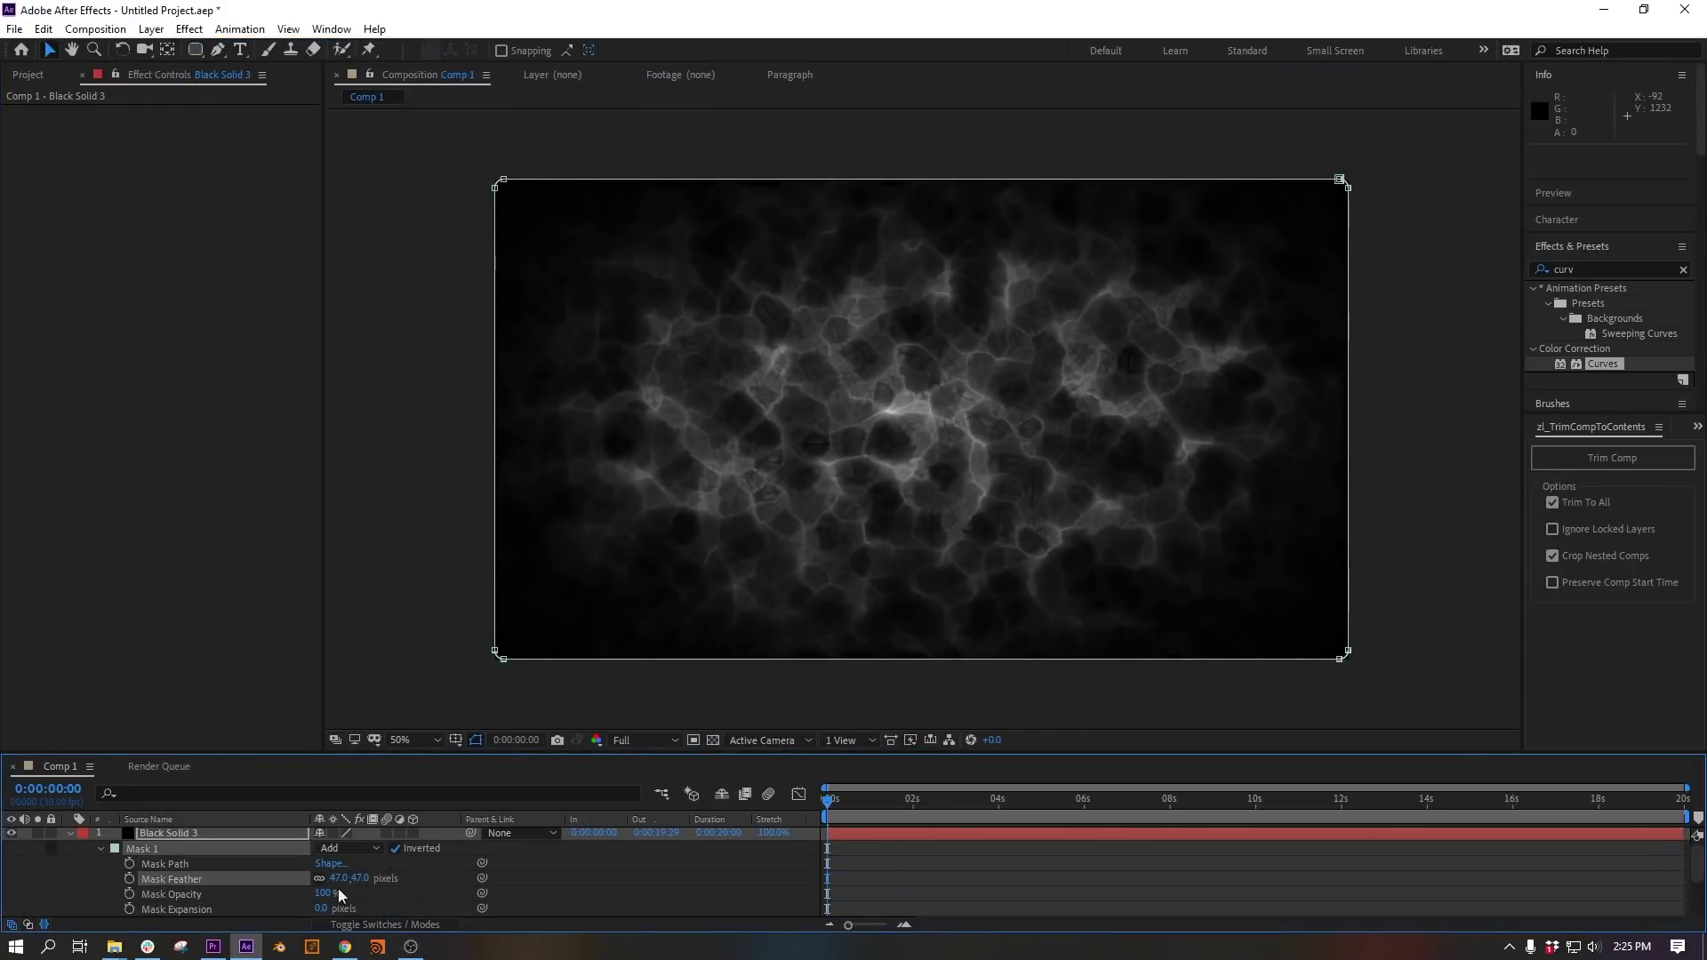
click(69, 833)
Add a second adjustment layer carrying the Curves effect.
click(151, 28)
mouse_move(155, 54)
click(526, 172)
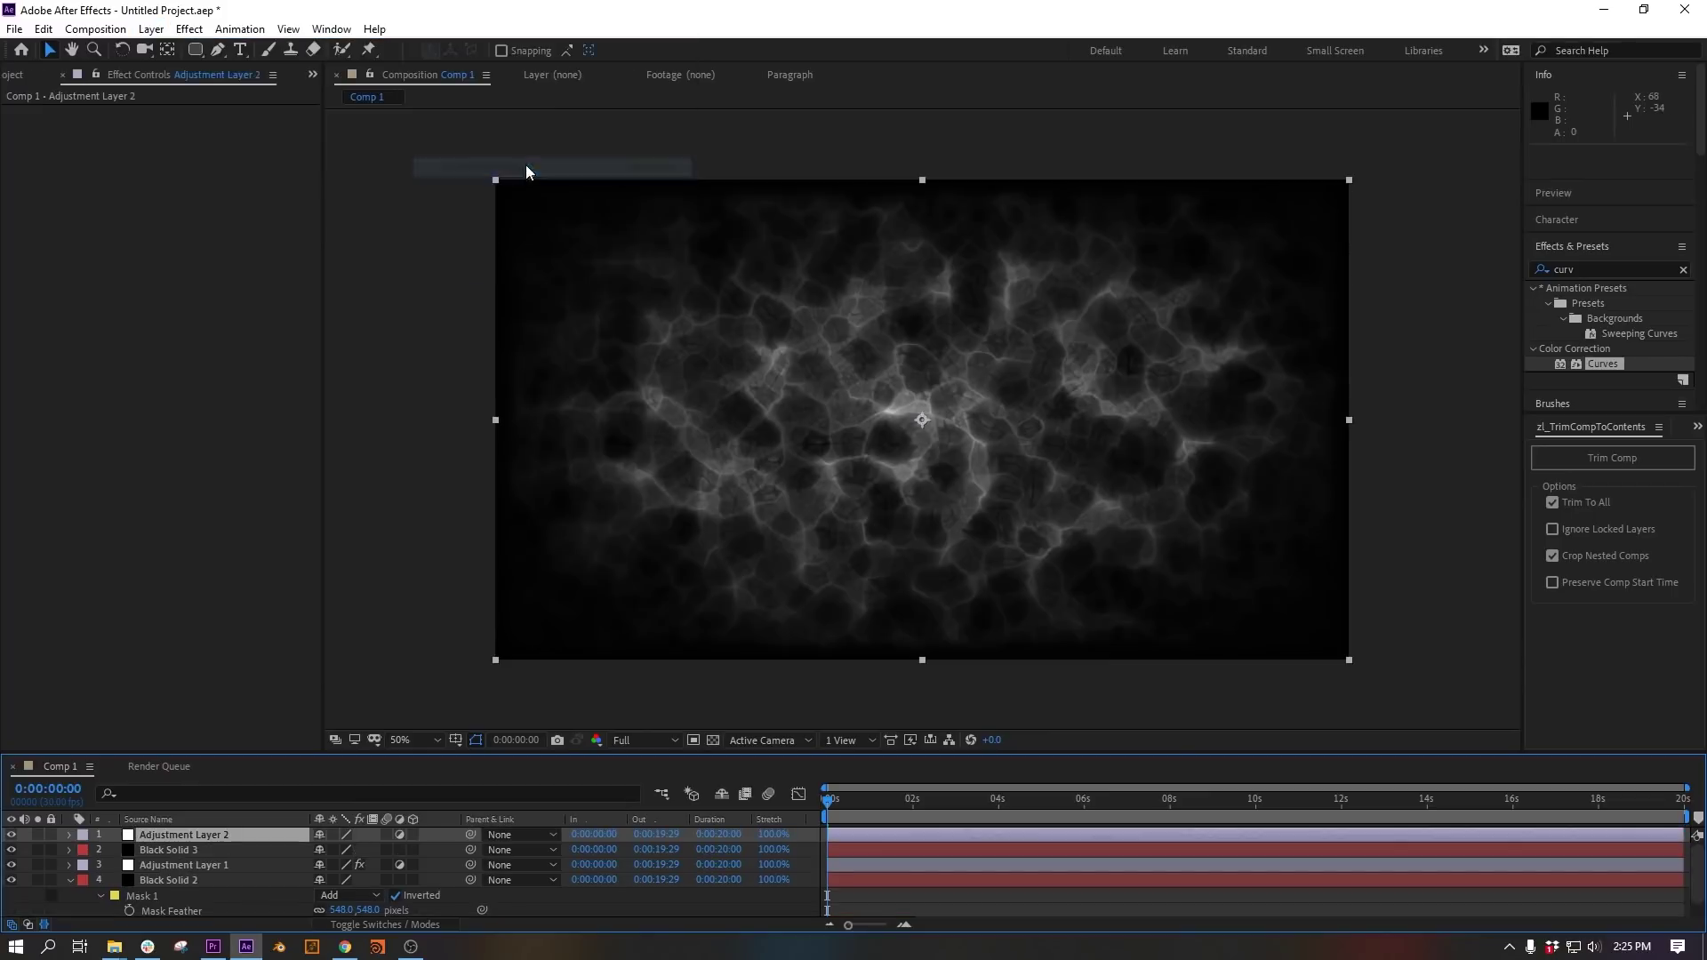
drag(146, 836, 147, 836)
click(1659, 426)
click(1591, 438)
Pull down the Red and Green Curves channels to tint the caustics blue.
click(233, 127)
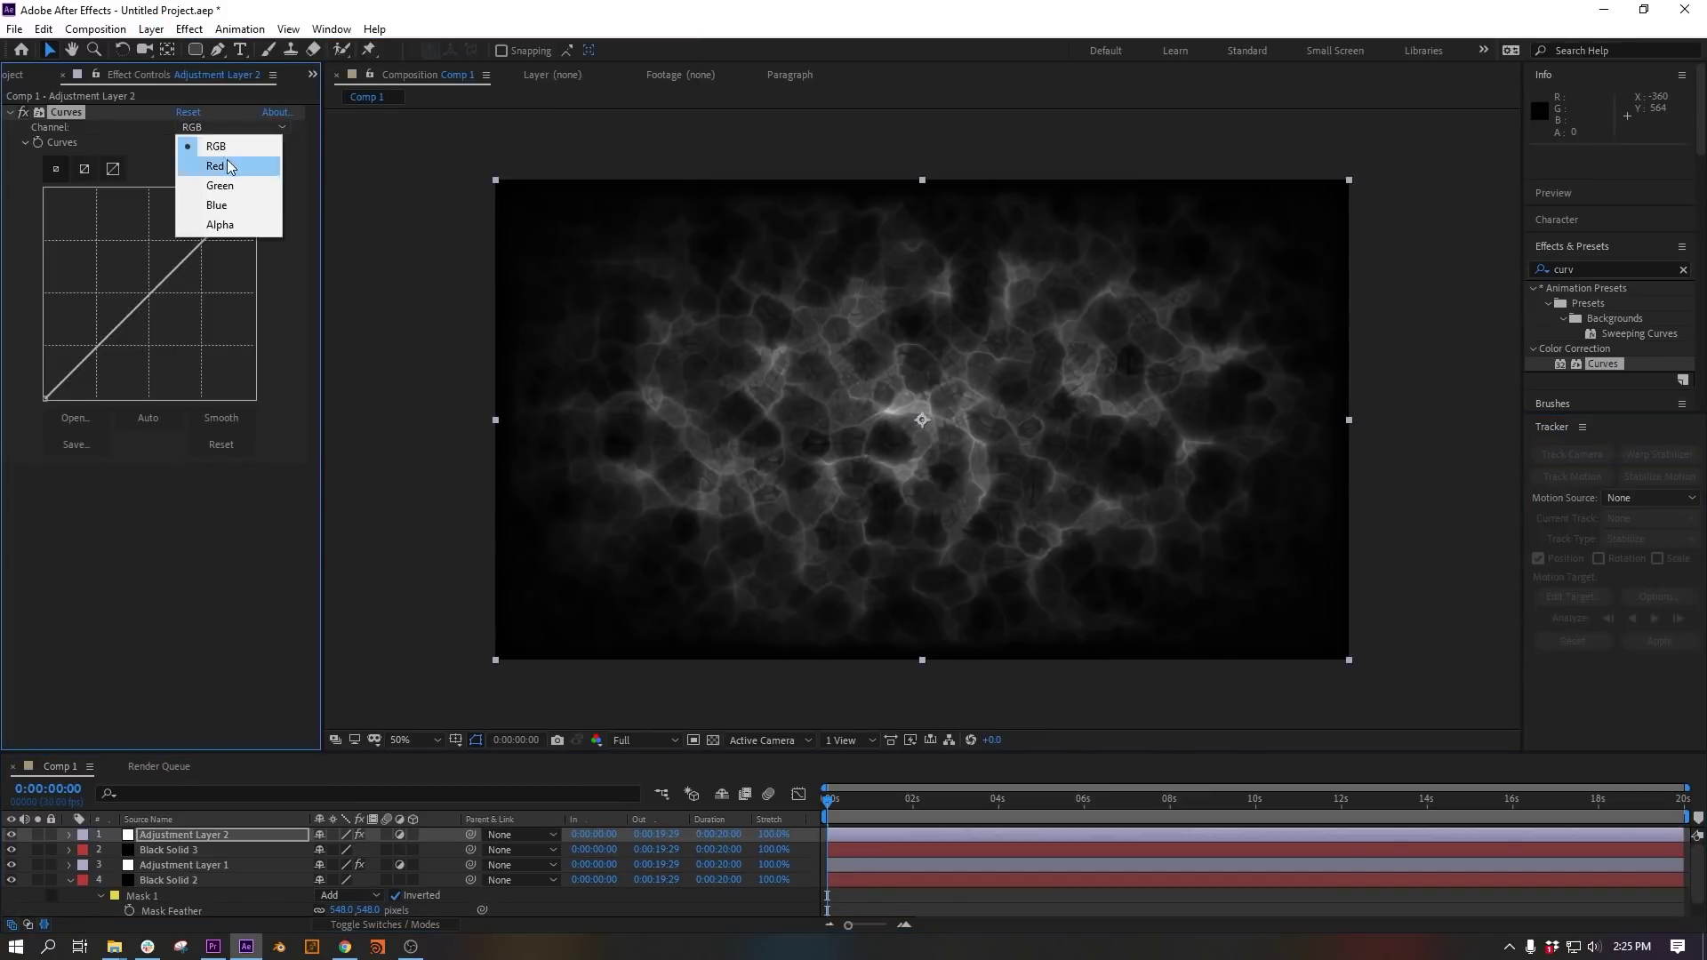
click(209, 166)
drag(180, 262, 180, 329)
click(221, 185)
drag(178, 266, 178, 320)
scroll(765, 547, up, 2)
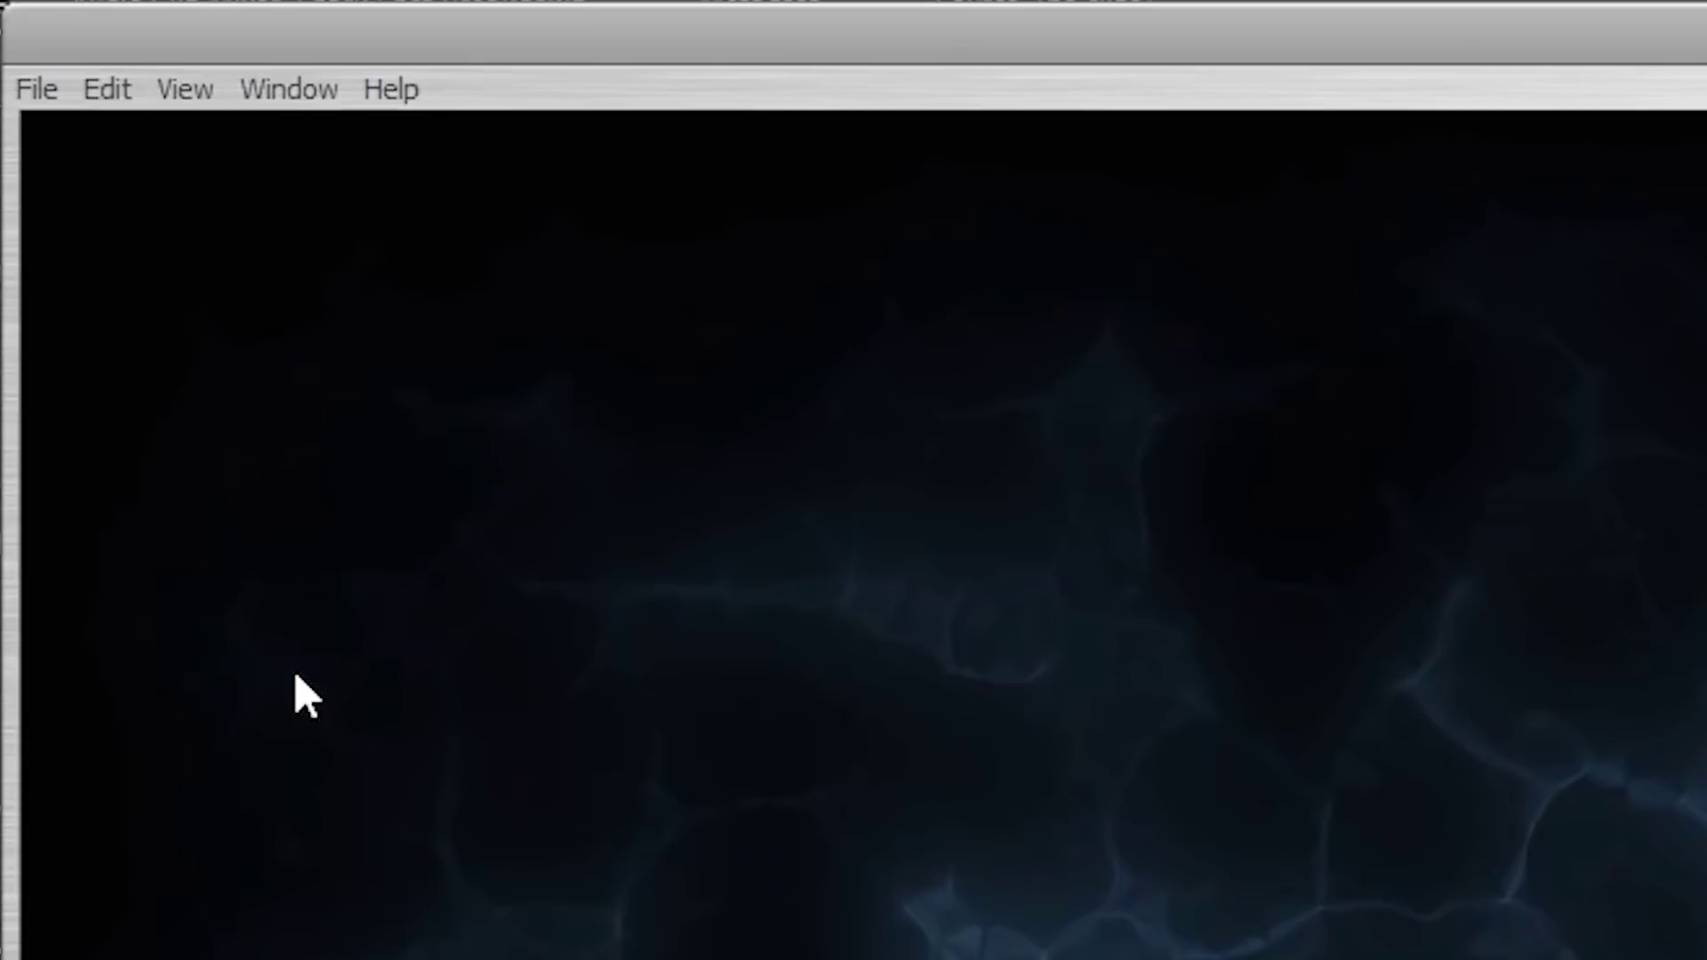
Play the looping caustics clip full screen in QuickTime Player.
click(185, 94)
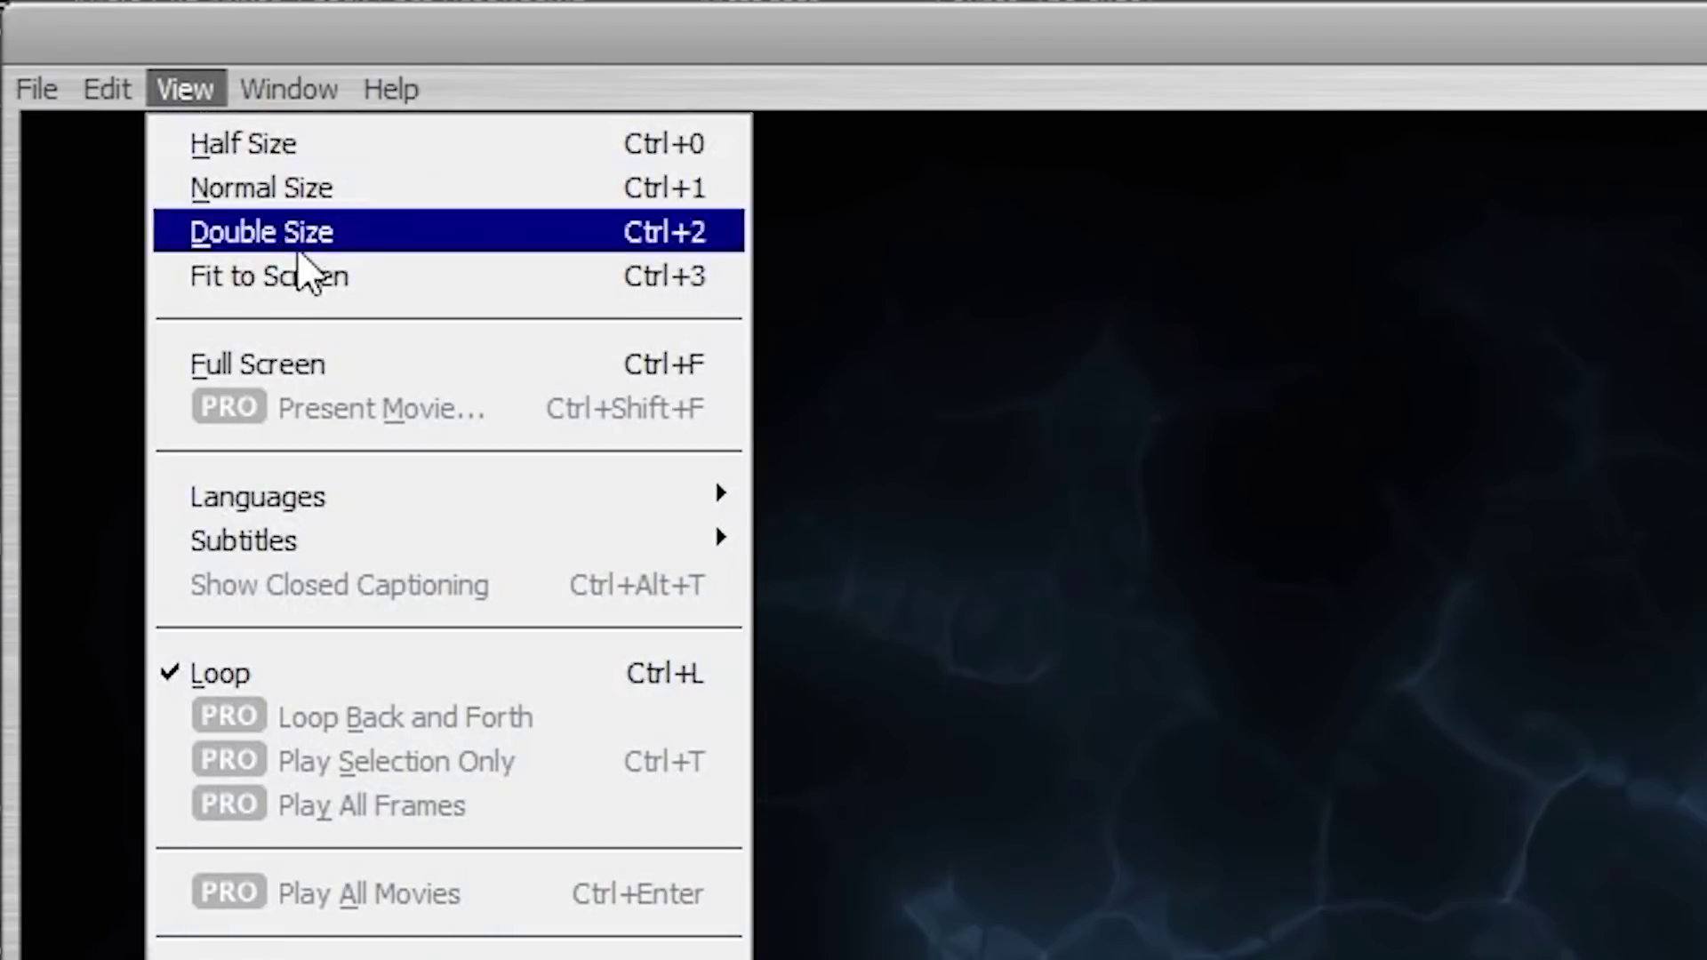
click(341, 356)
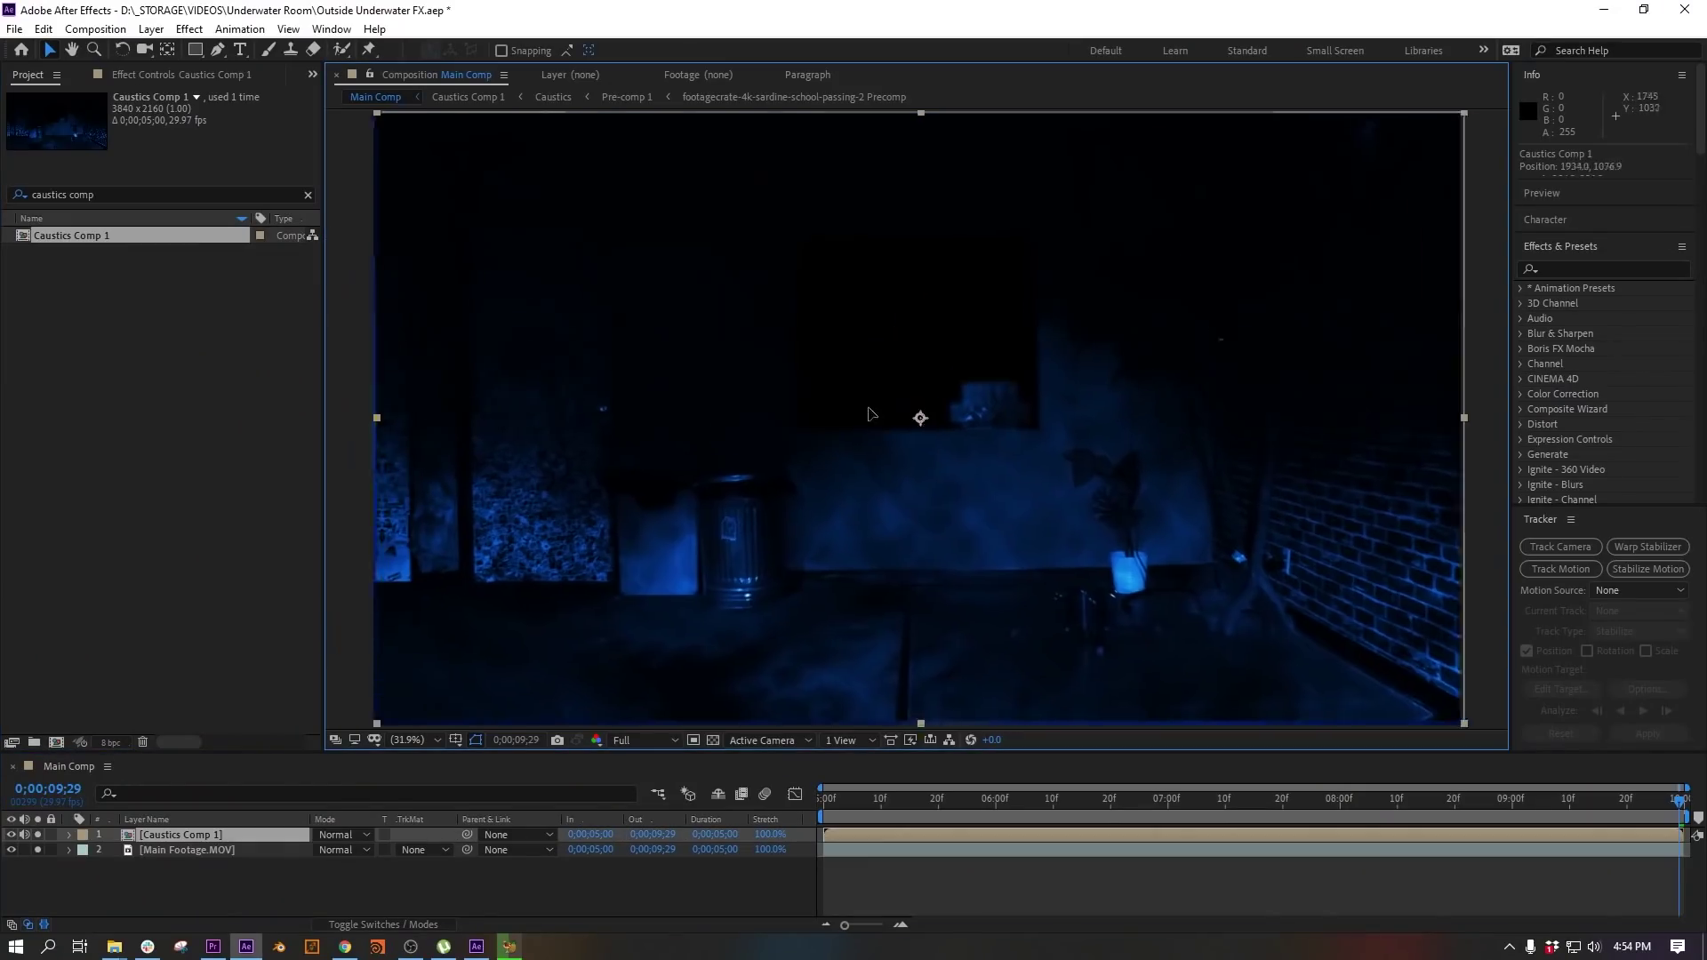
Place the caustics comp in Main Comp, centre it in view, and set it to Screen mode.
drag(870, 413, 860, 407)
click(1131, 678)
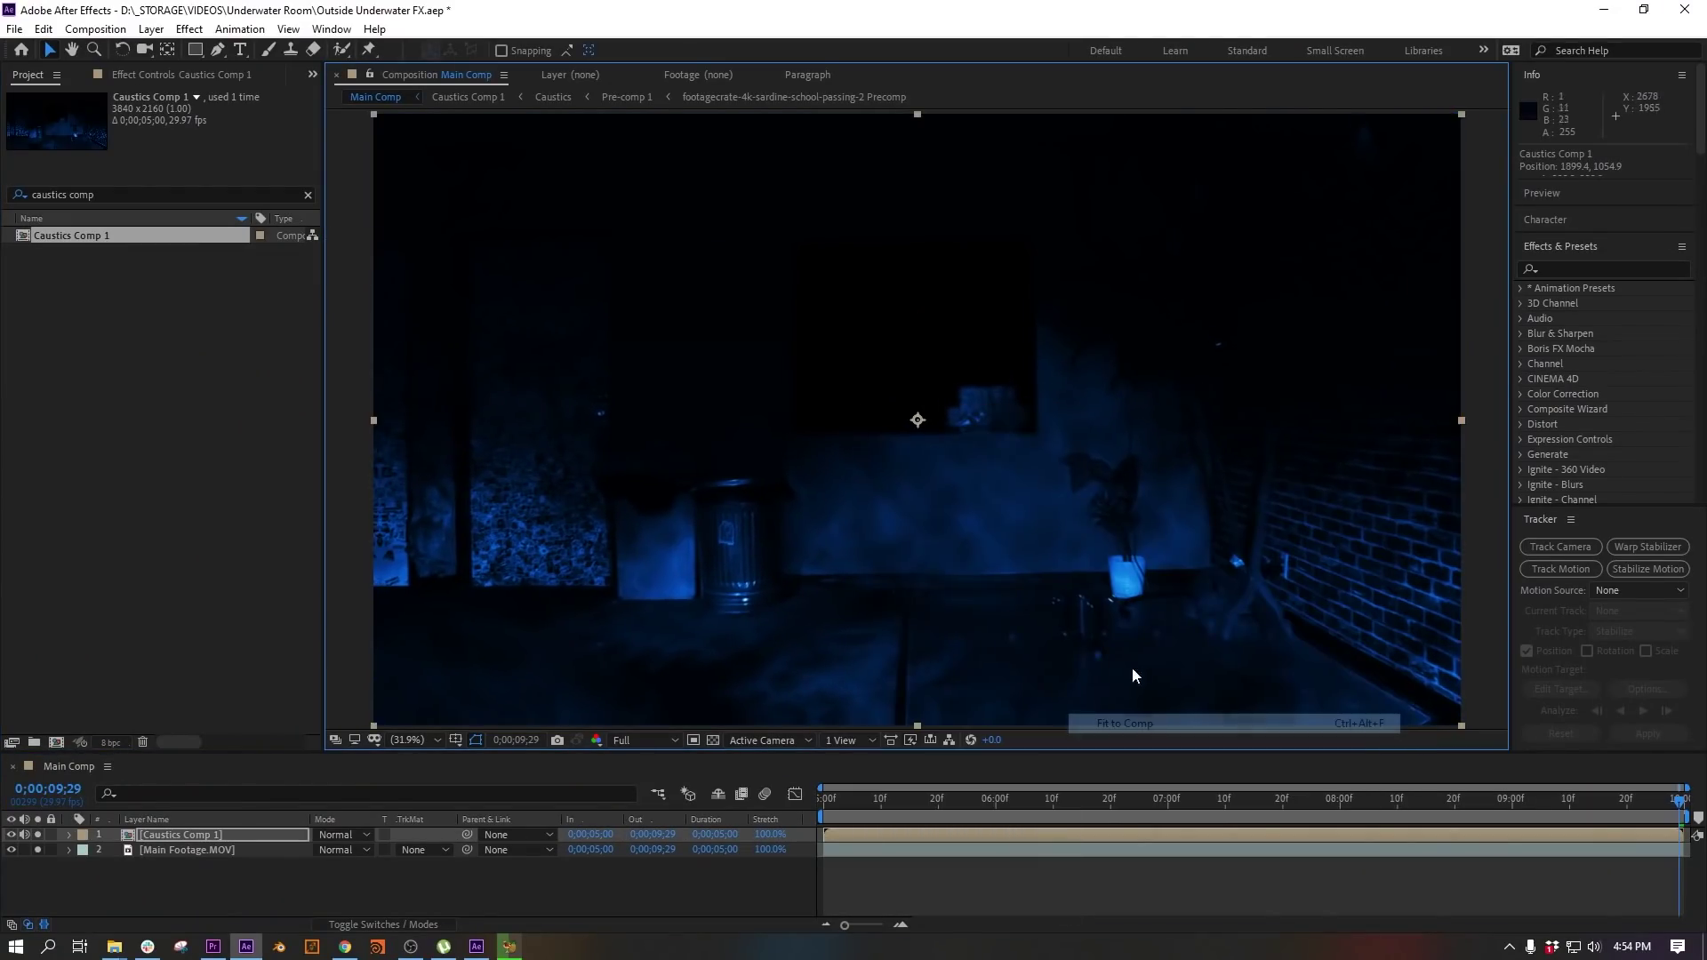
click(352, 835)
click(360, 276)
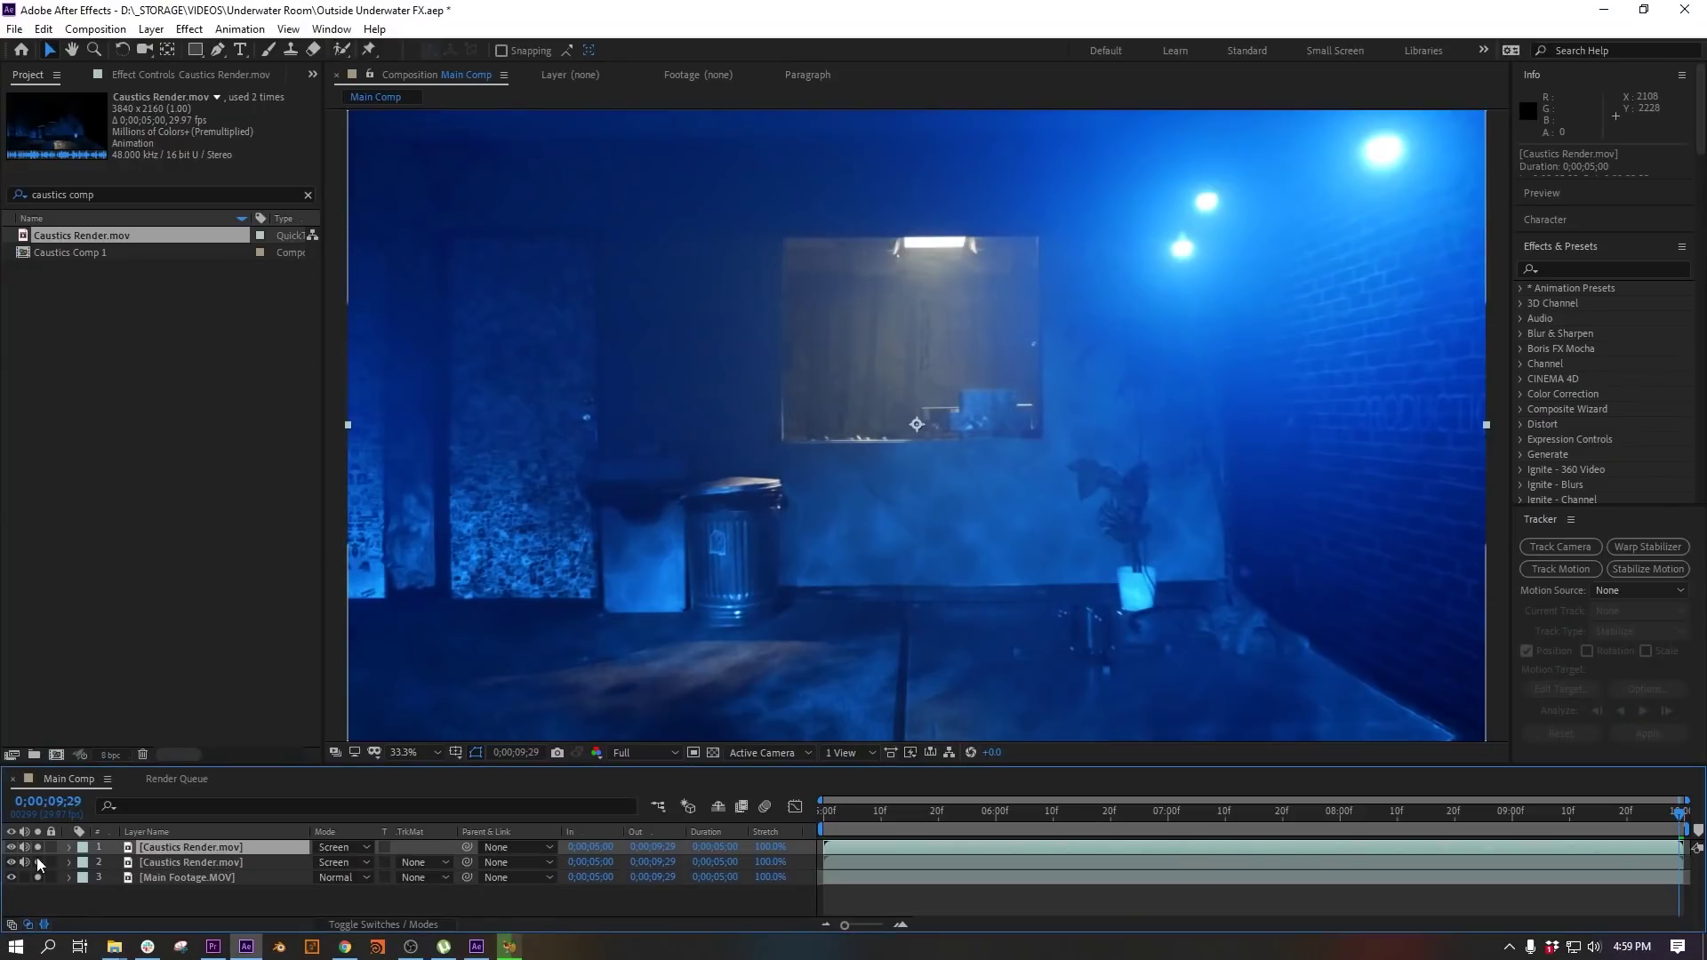
Apply Levels to the caustics layer and lower the input white to brighten it.
key(ctrl+5)
text(levels)
double_click(1590, 393)
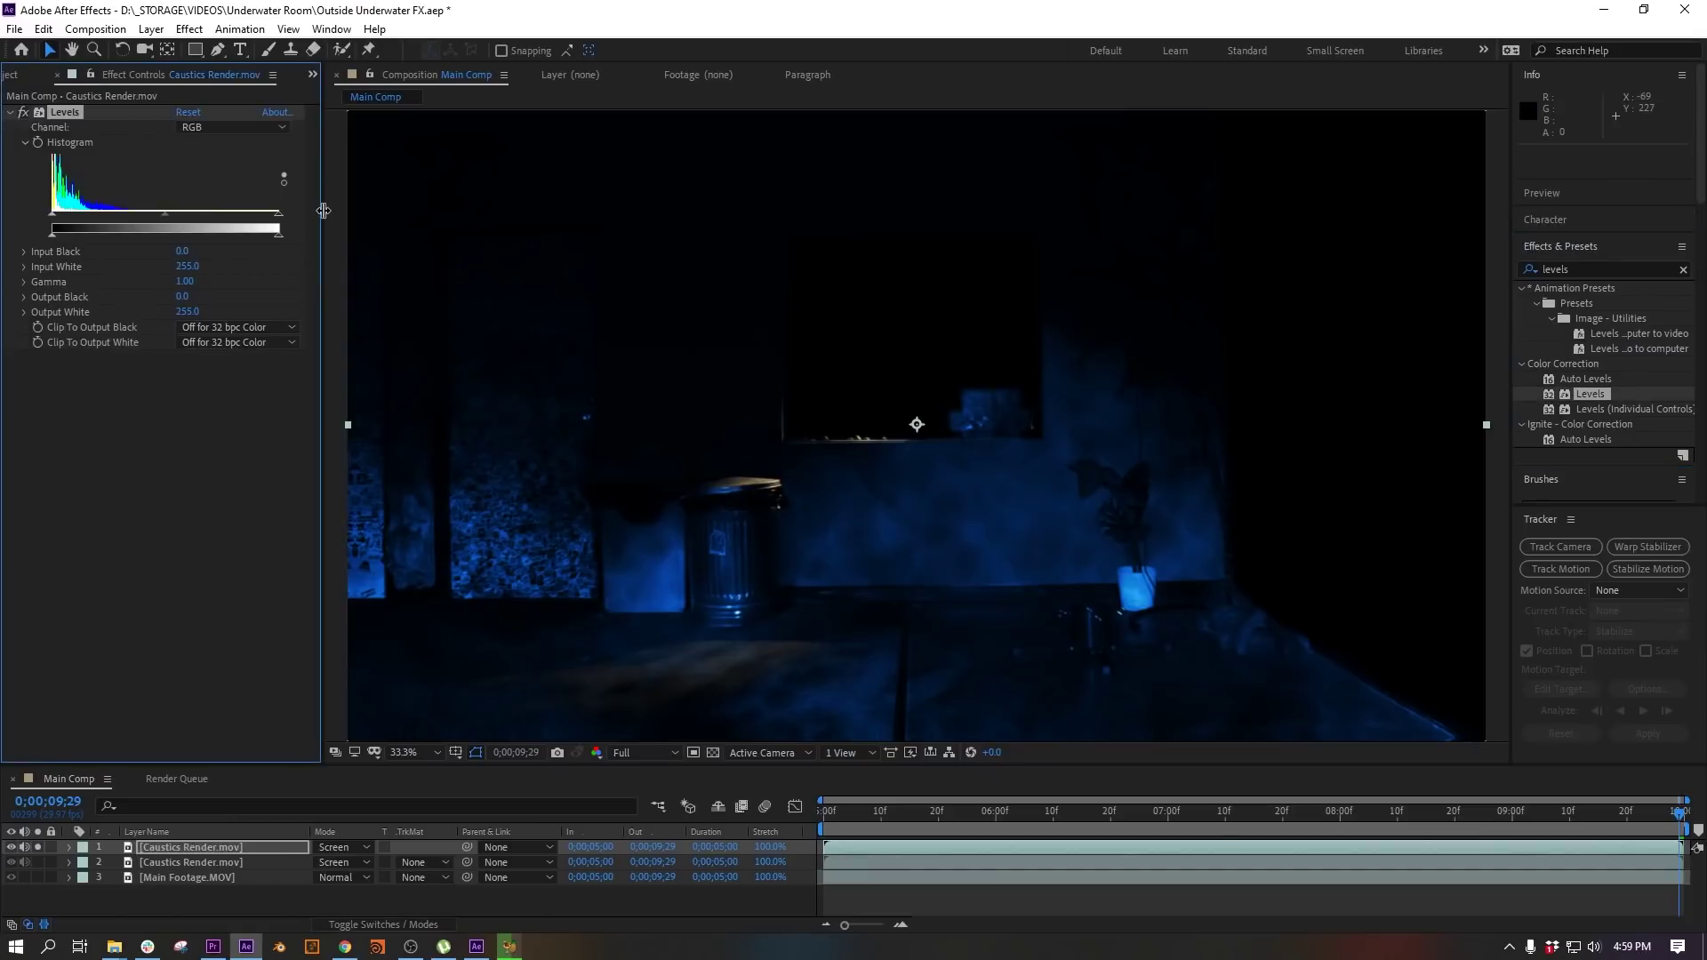
drag(278, 214, 67, 214)
Add CC Radial Blur set to Fading Zoom with an Amount of -250.
double_click(1590, 268)
text(cc radial)
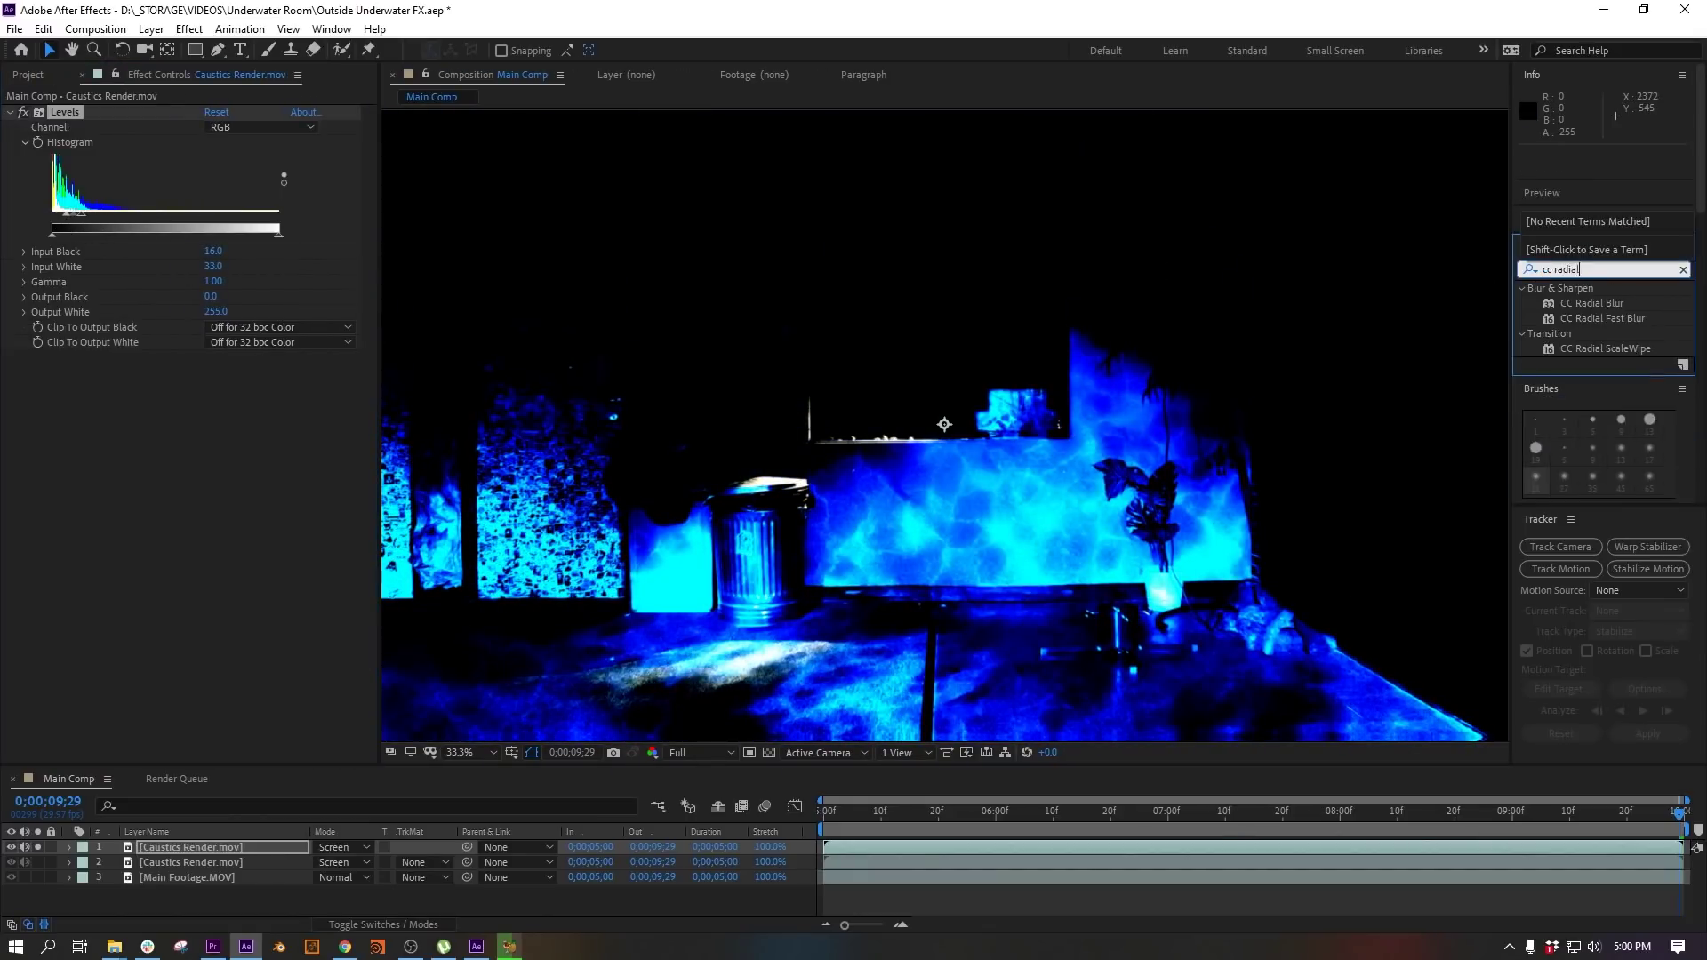
drag(1594, 303, 1011, 376)
click(252, 373)
click(266, 410)
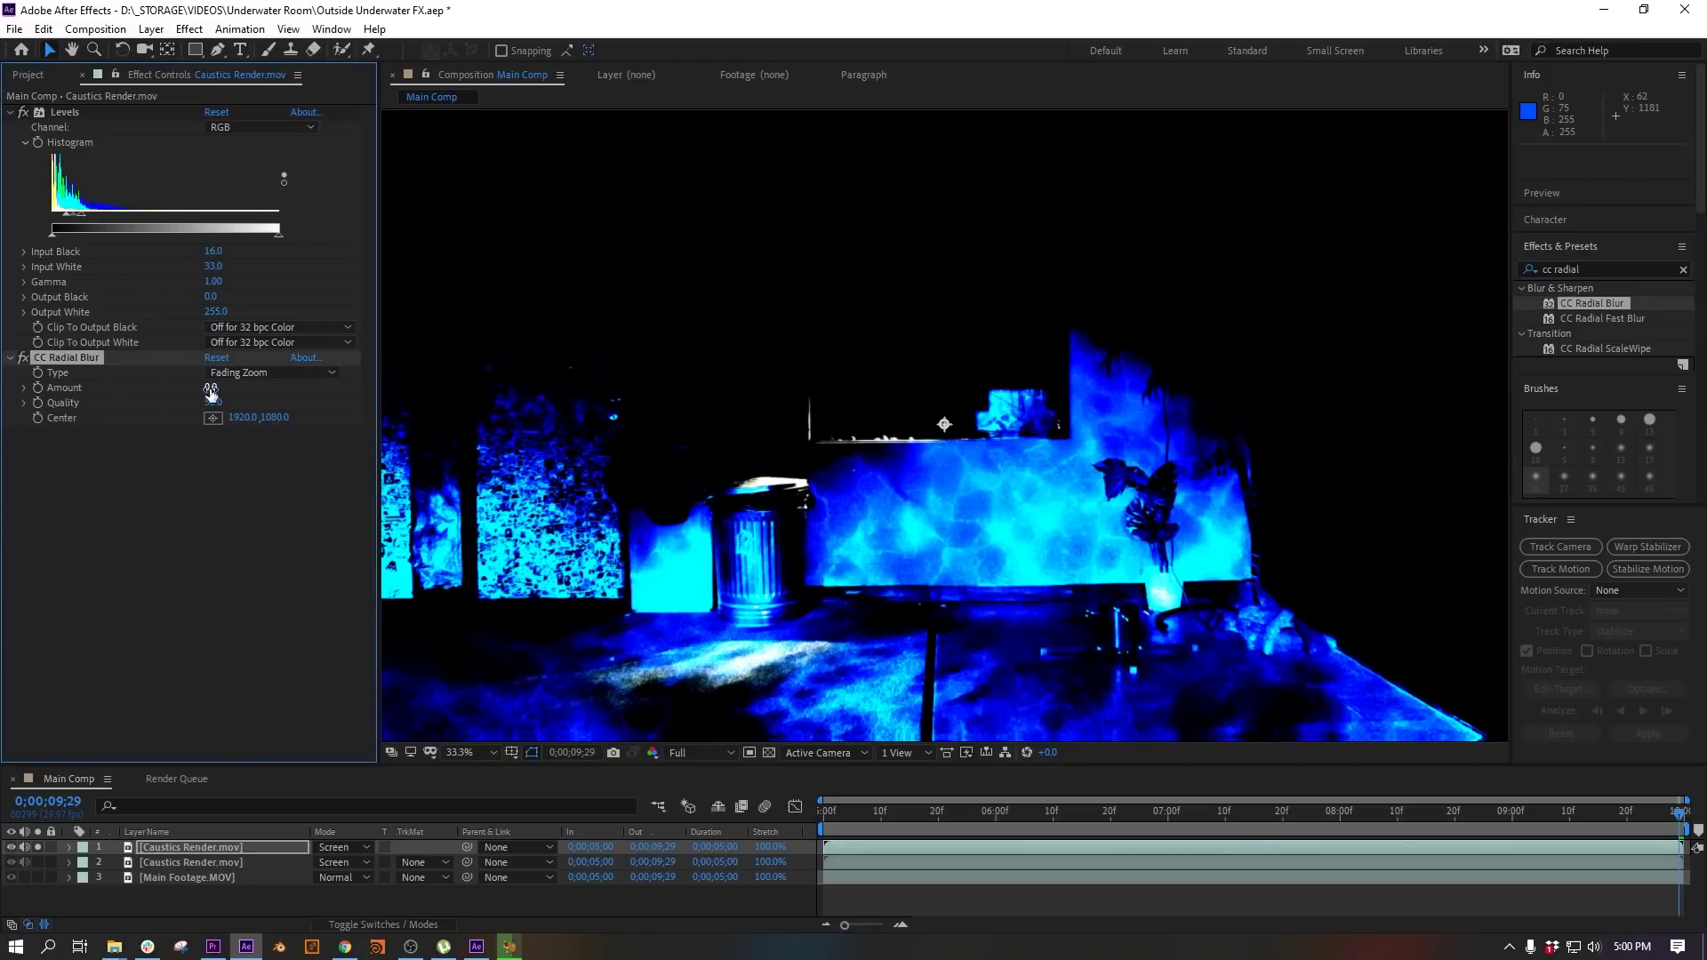
click(24, 388)
drag(199, 412, 55, 419)
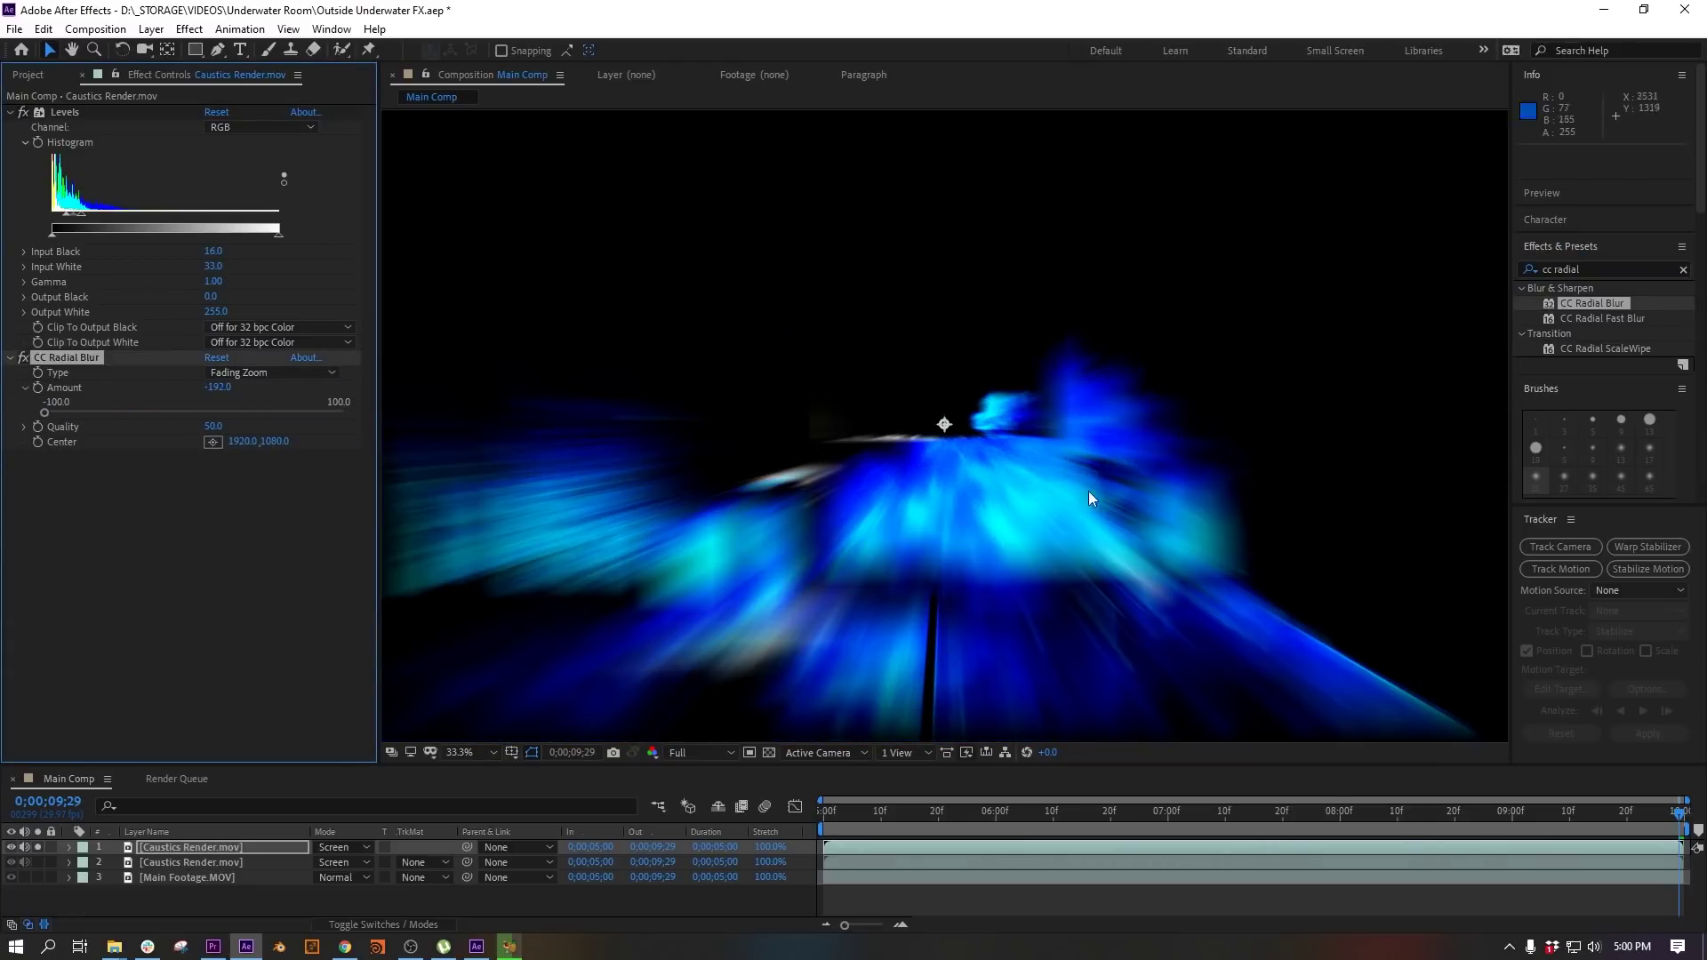
drag(218, 387, 157, 427)
Move the radial blur centre far above the top of the frame.
key(comma)
key(comma)
click(212, 442)
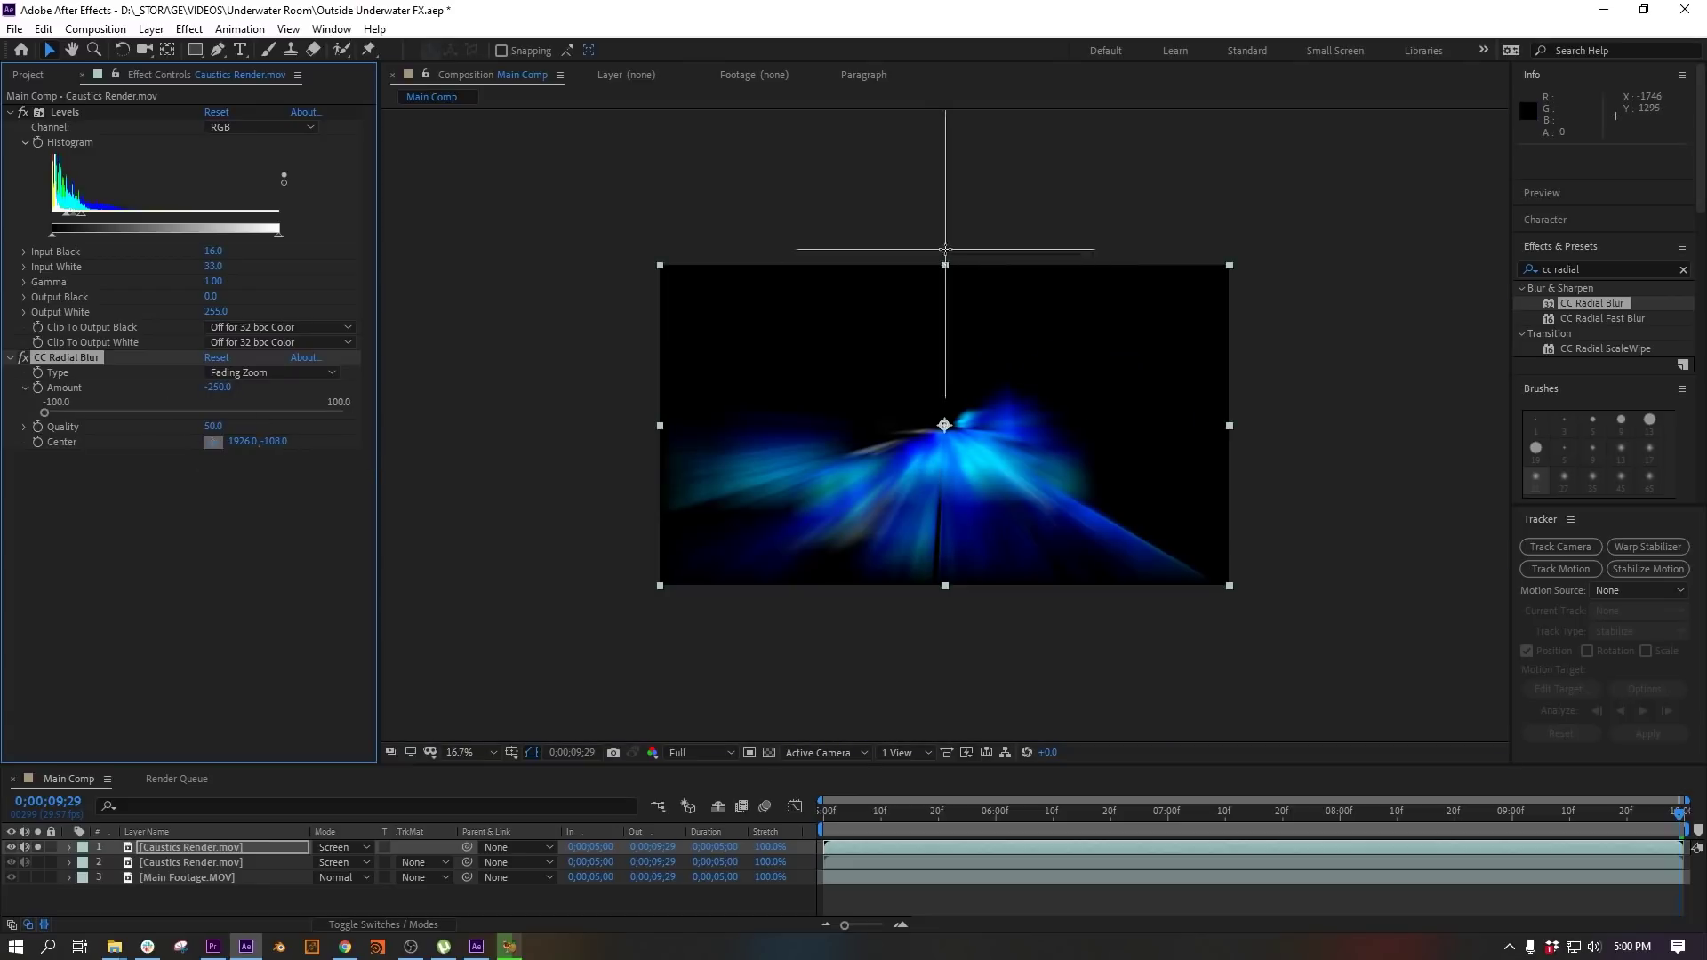
click(945, 249)
scroll(991, 229, up, 2)
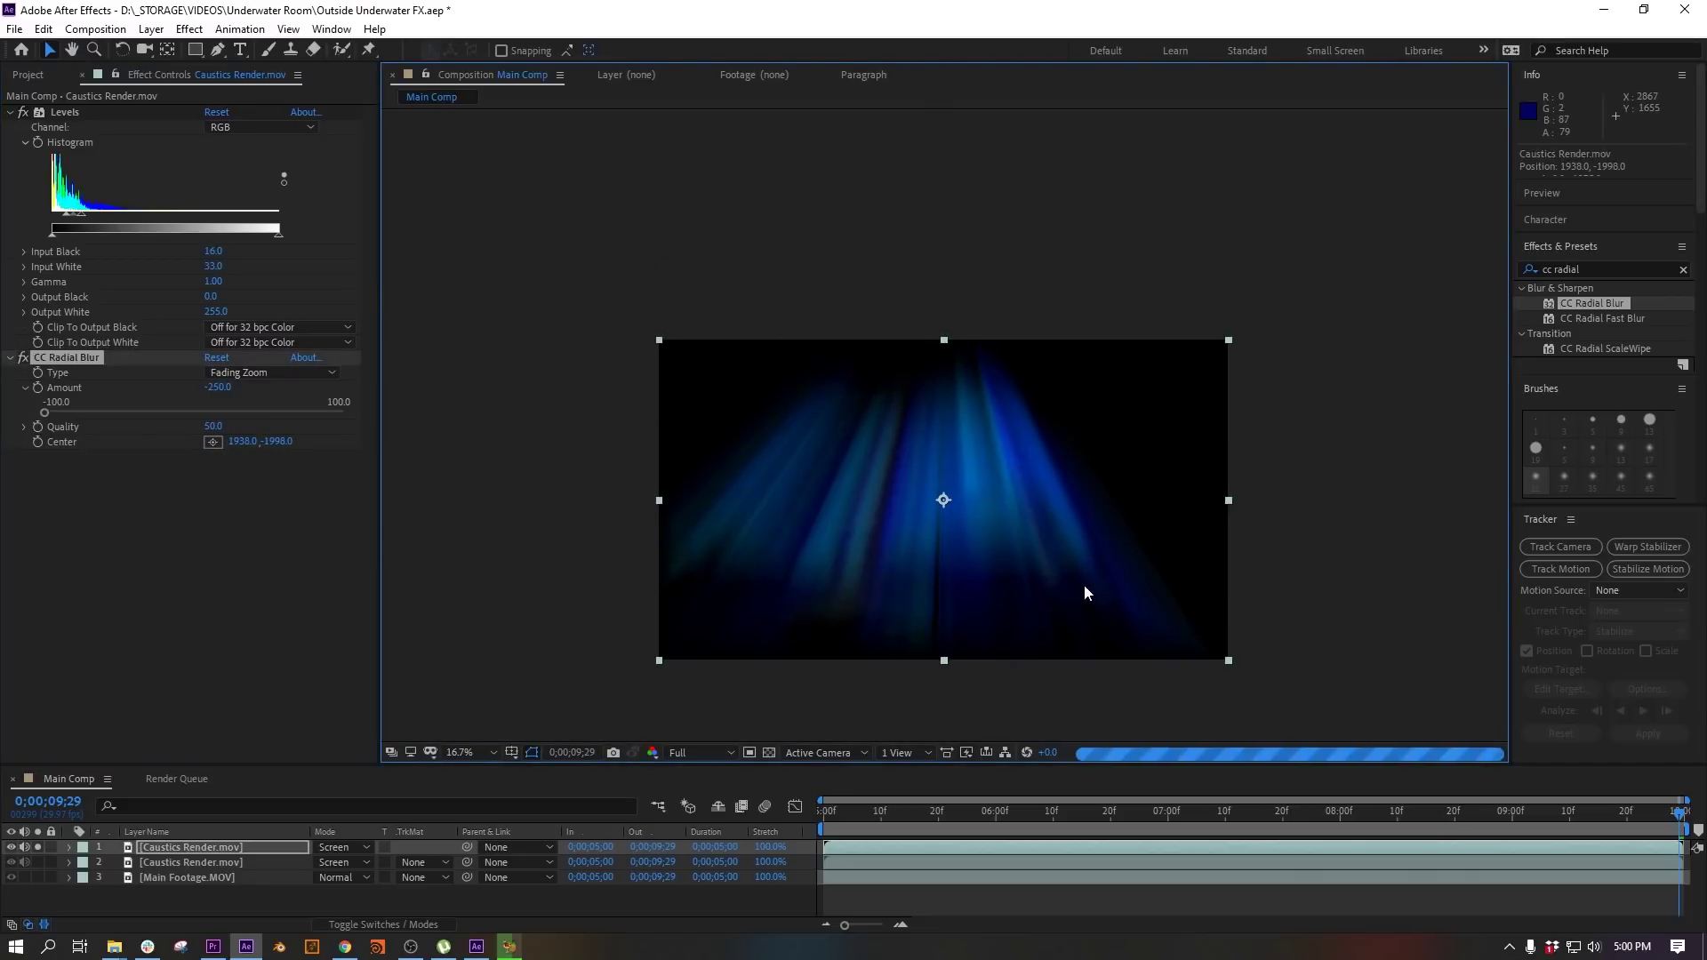
key(comma)
key(comma)
drag(945, 236, 938, 130)
scroll(969, 579, up, 1)
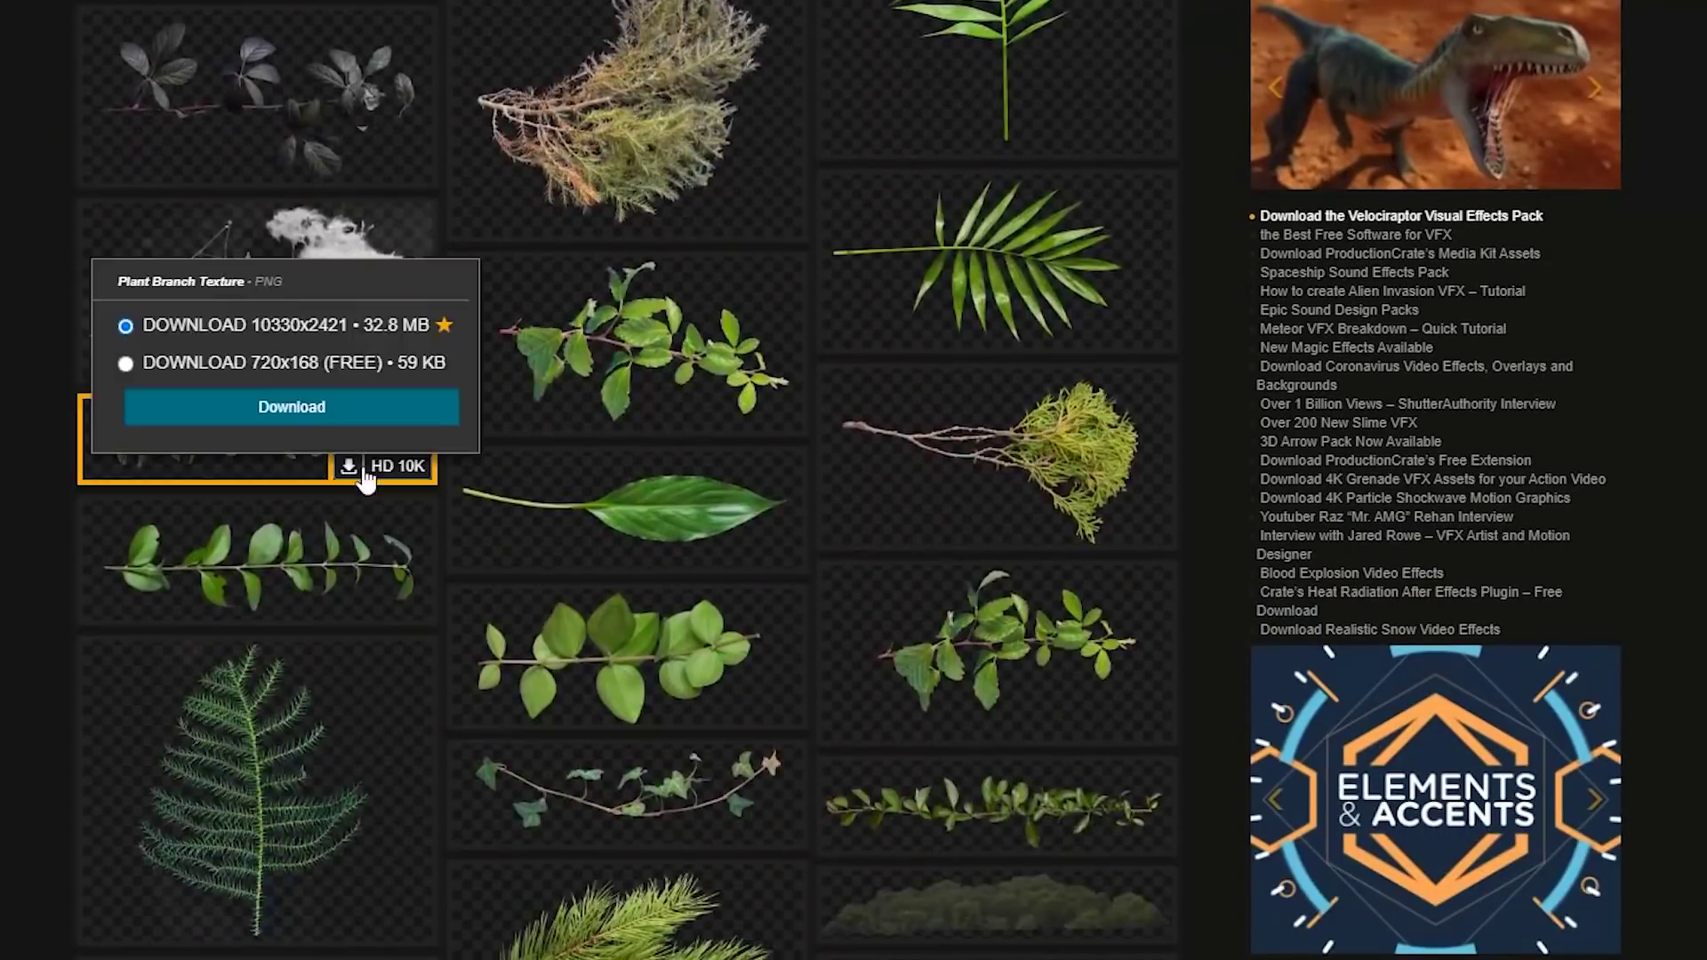
Open the Plant Branch Texture page, then pick the Puppet Position Pin tool in After Effects.
click(257, 436)
scroll(982, 525, down, 2)
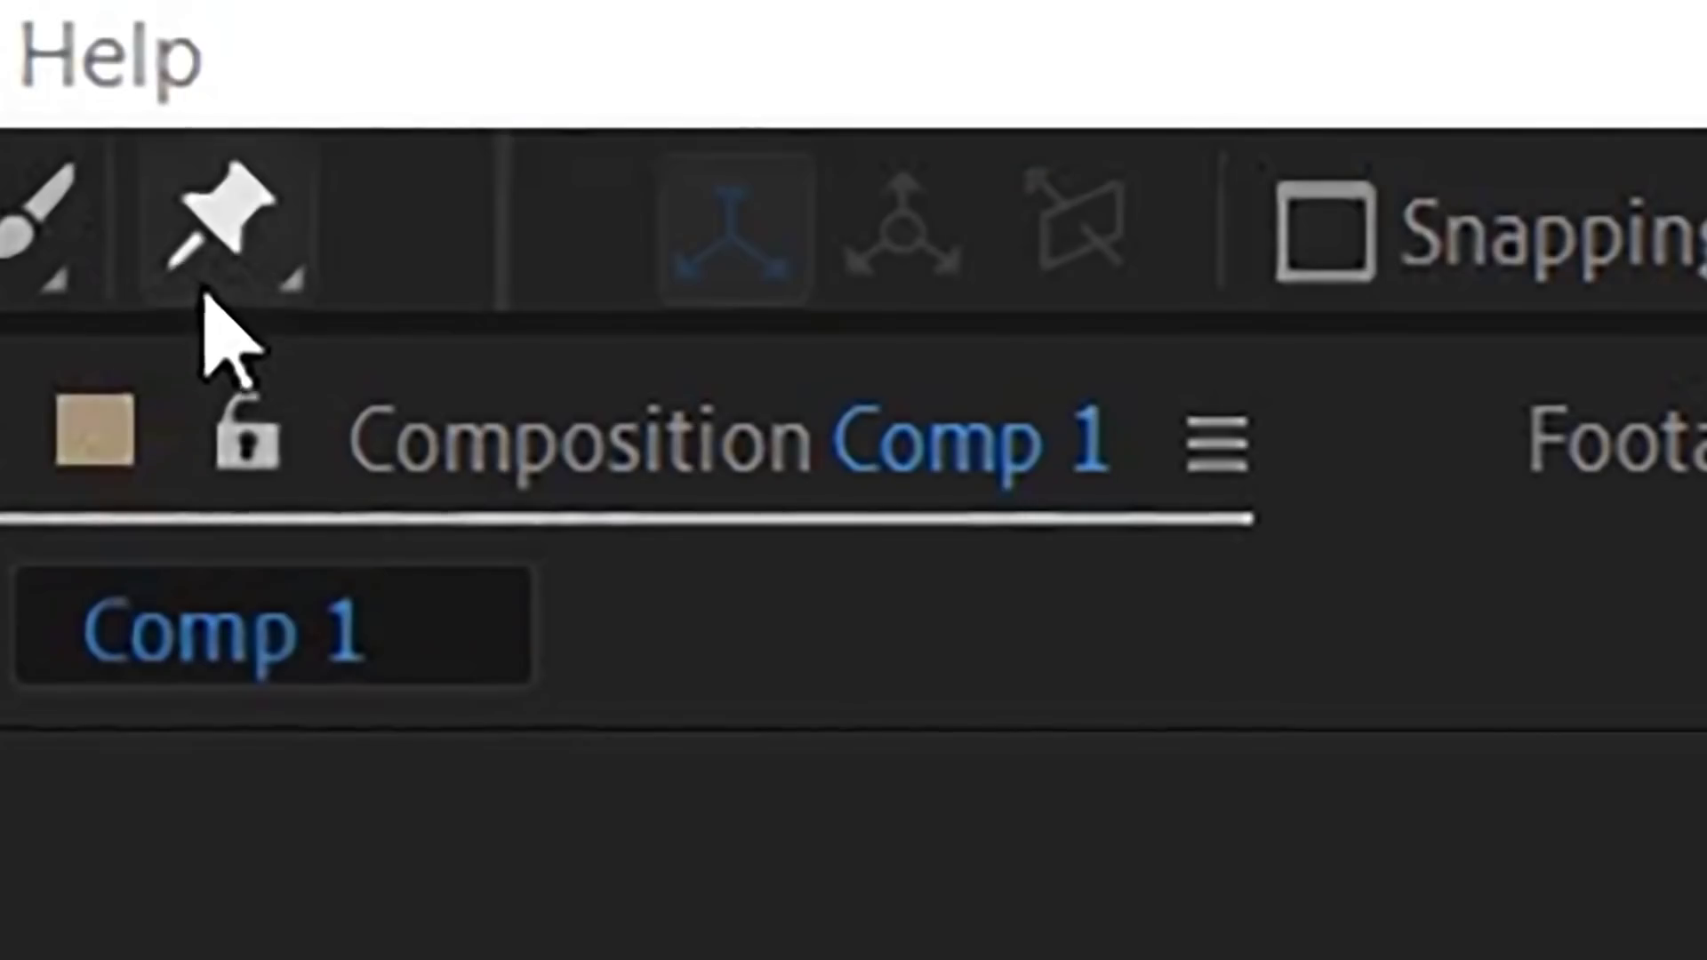
click(221, 263)
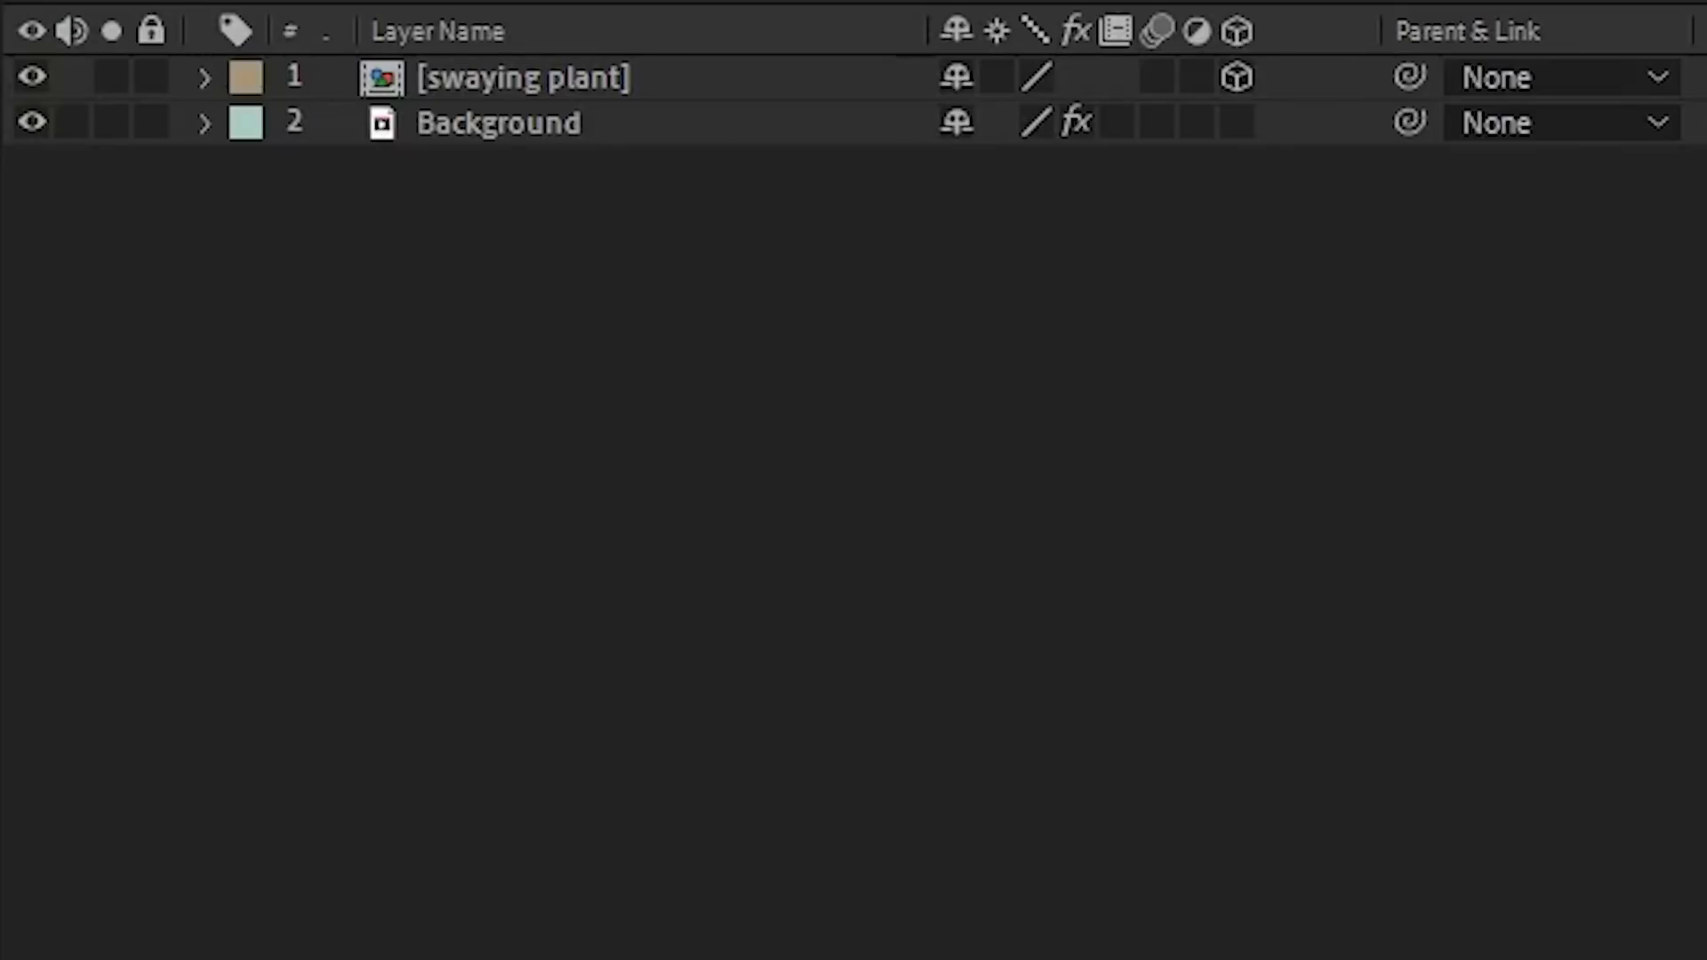
Separate the plant layer's Position dimensions and enable expressions on X and Z Position.
click(202, 80)
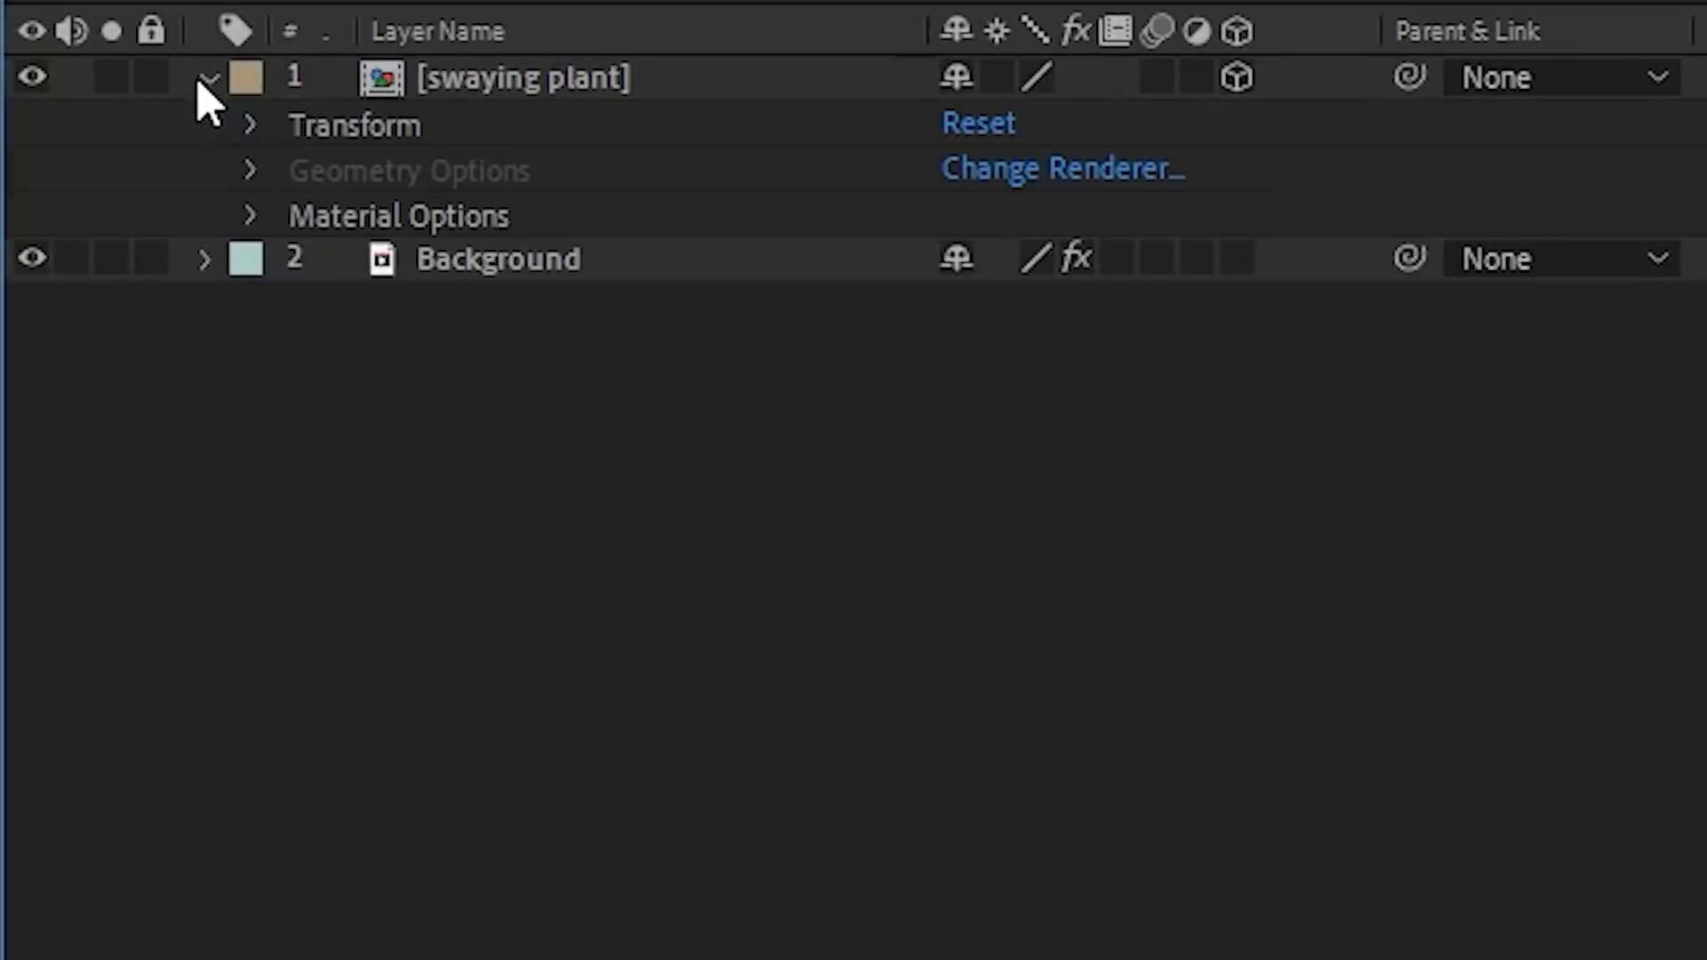
click(250, 125)
click(430, 221)
right_click(429, 220)
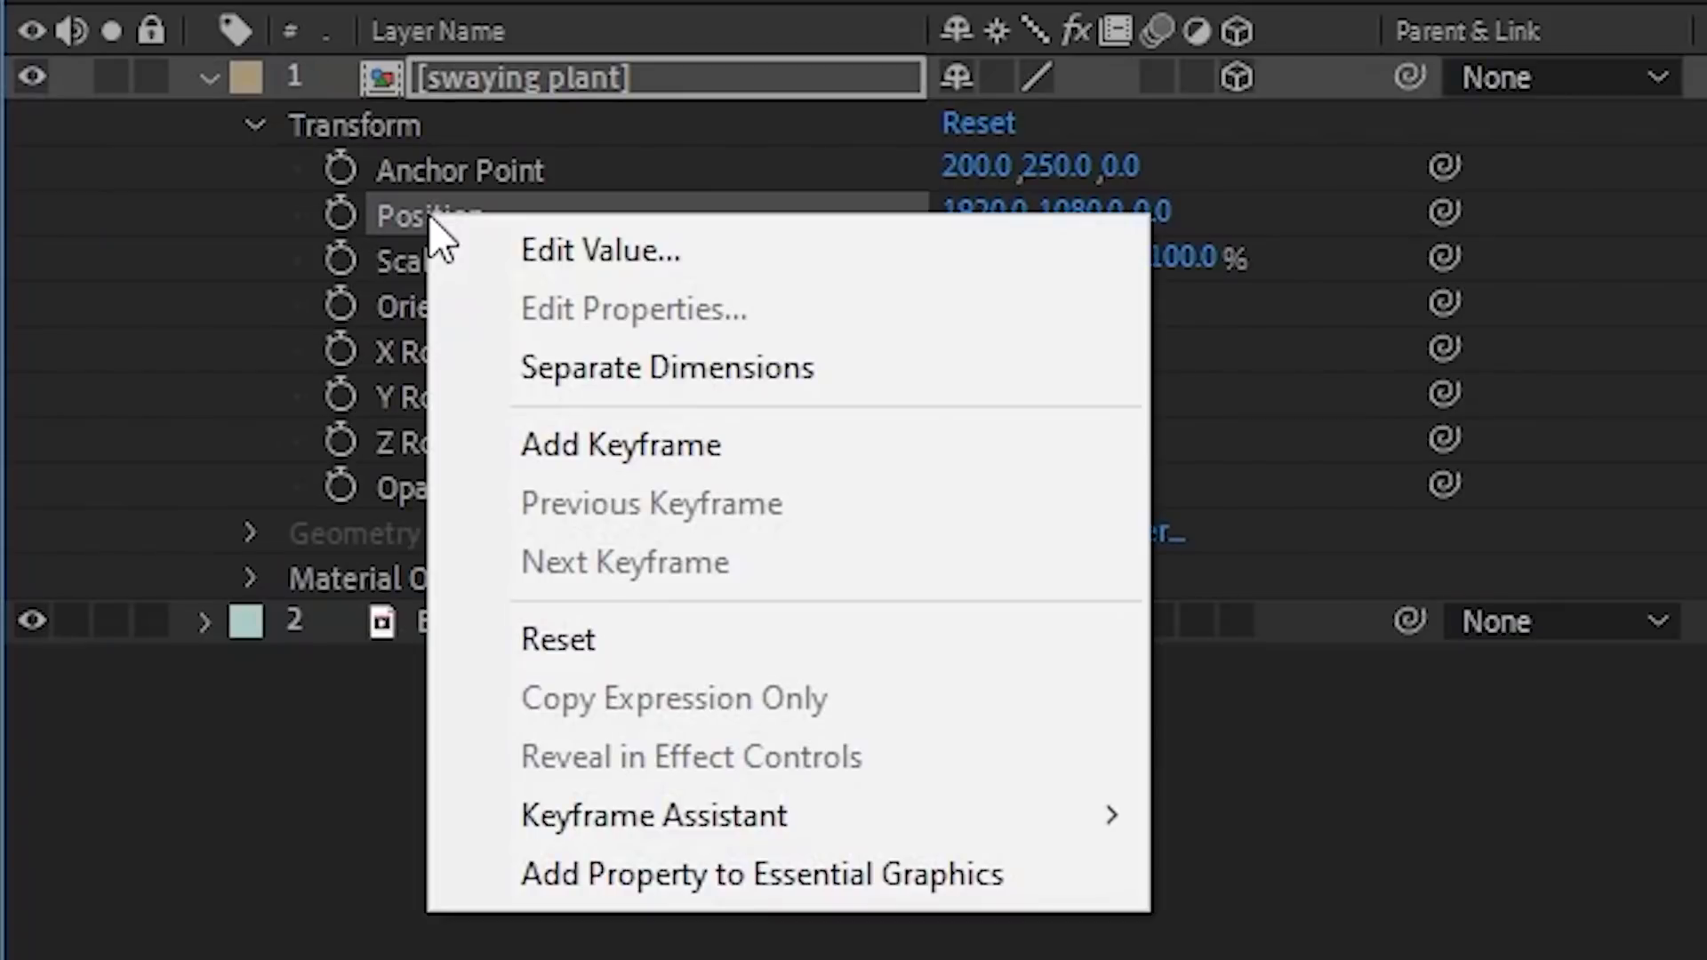
click(506, 368)
alt+click(338, 216)
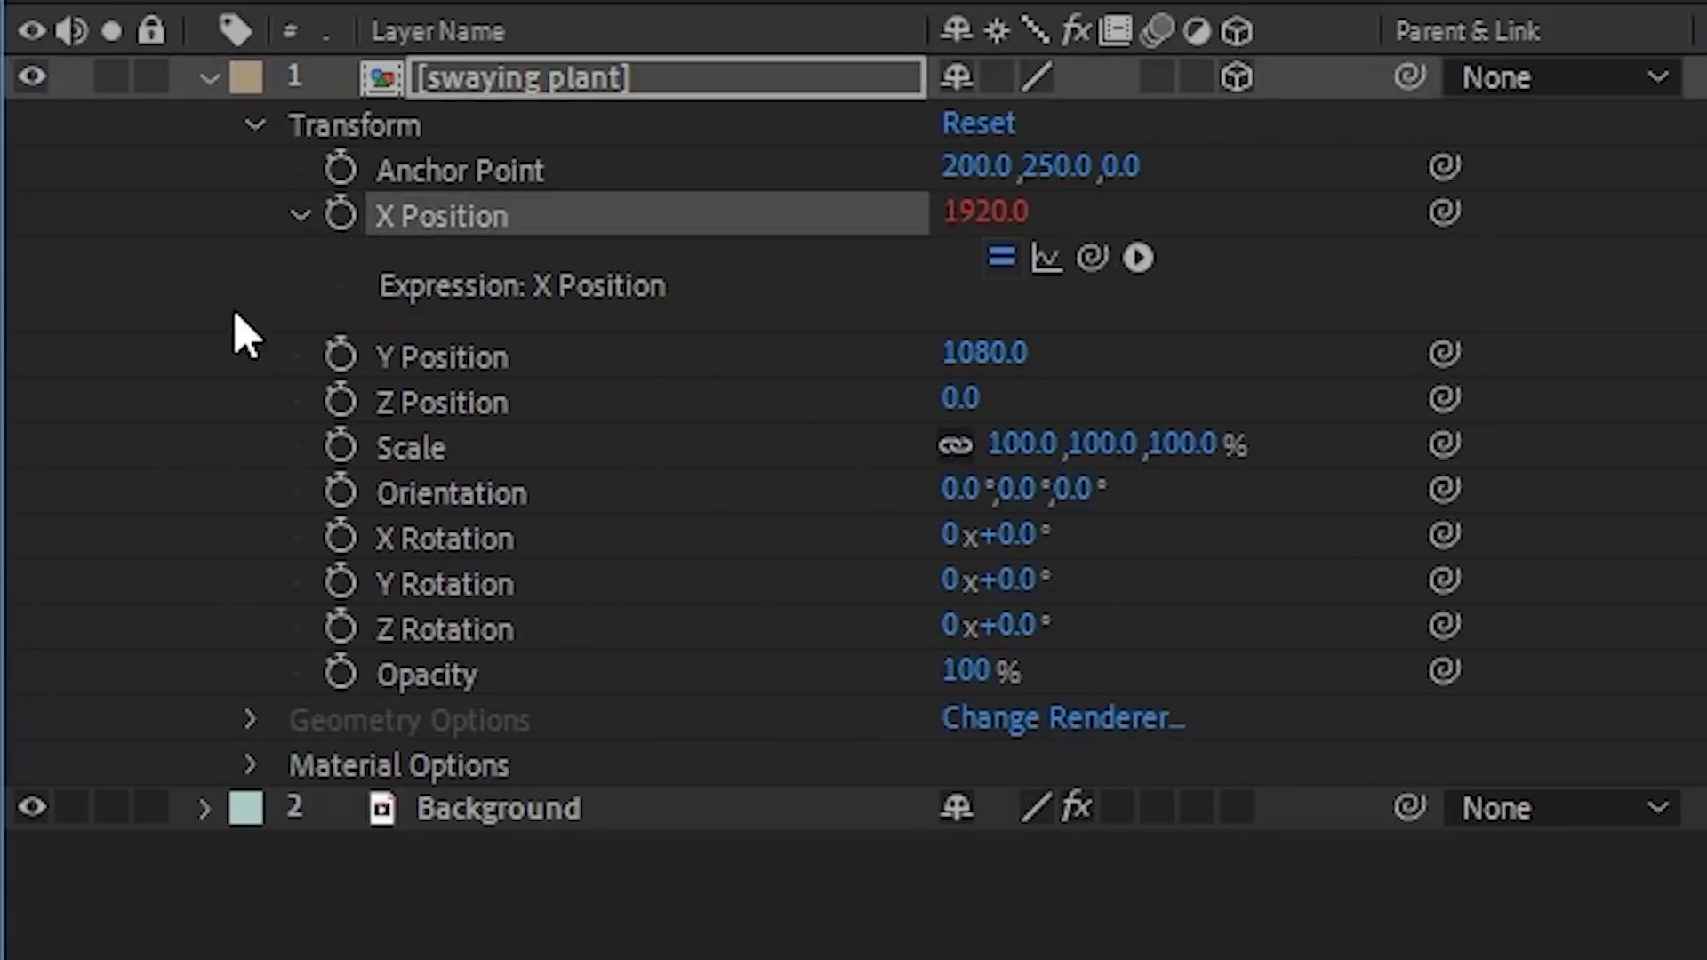
alt+click(336, 355)
alt+click(338, 498)
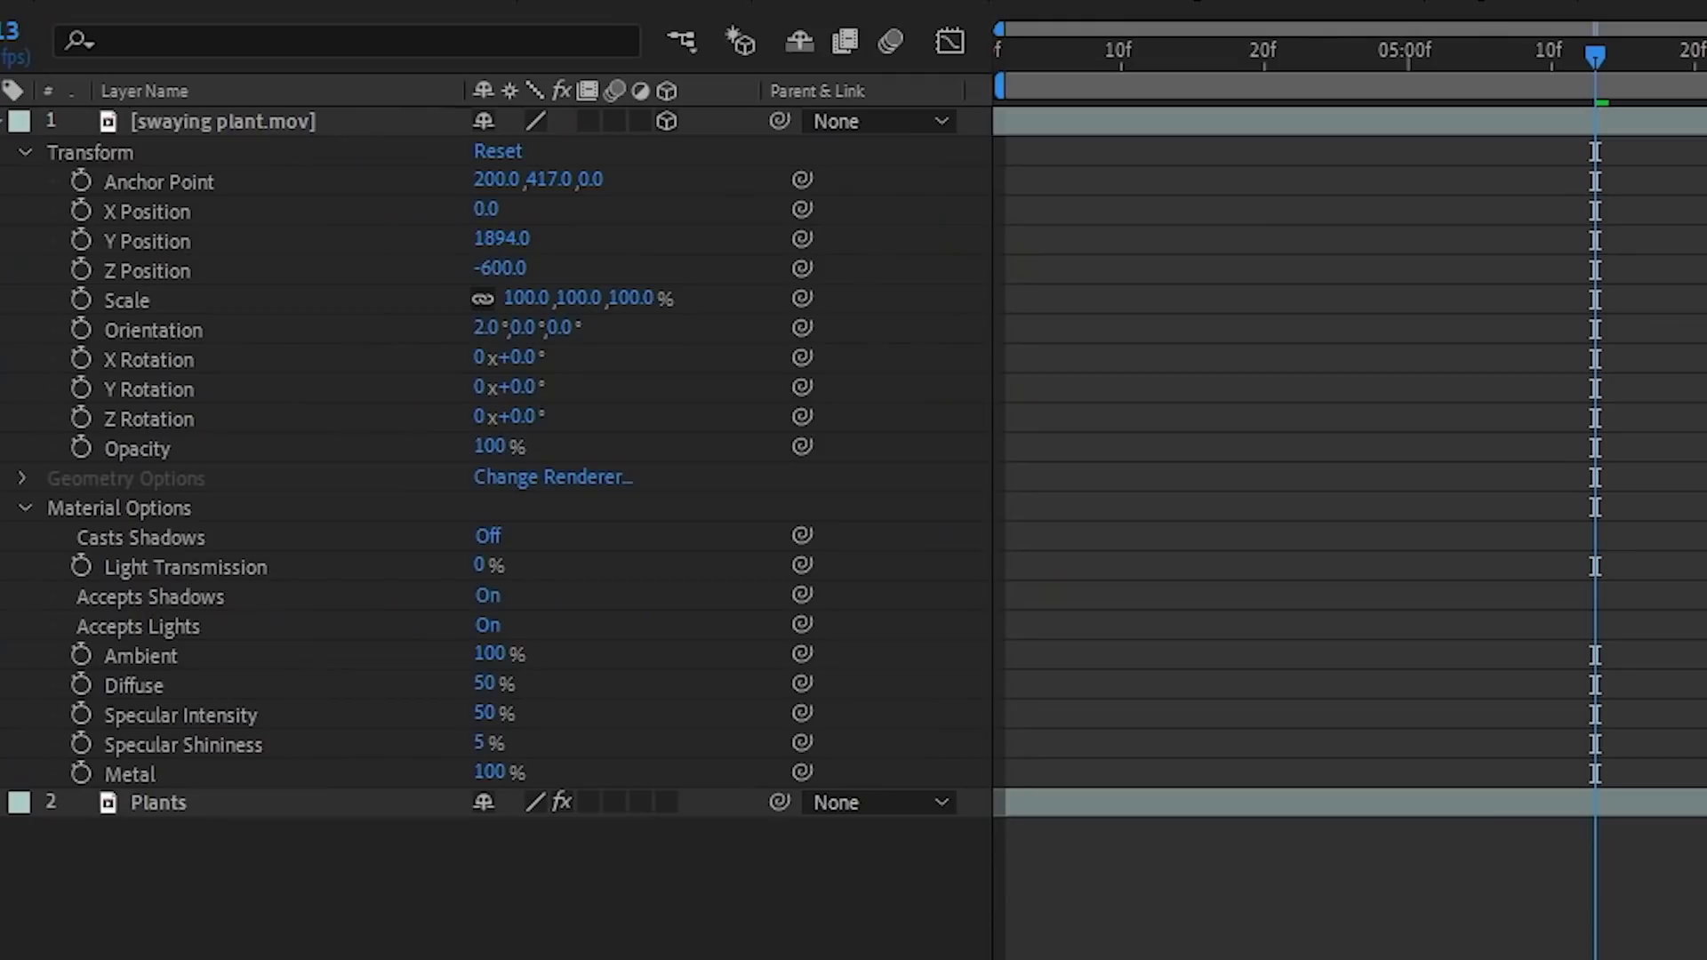
Enter index*30 for X Position and wiggle(0,1500) for Z Position.
key(alt+shift+equal)
text(index*30)
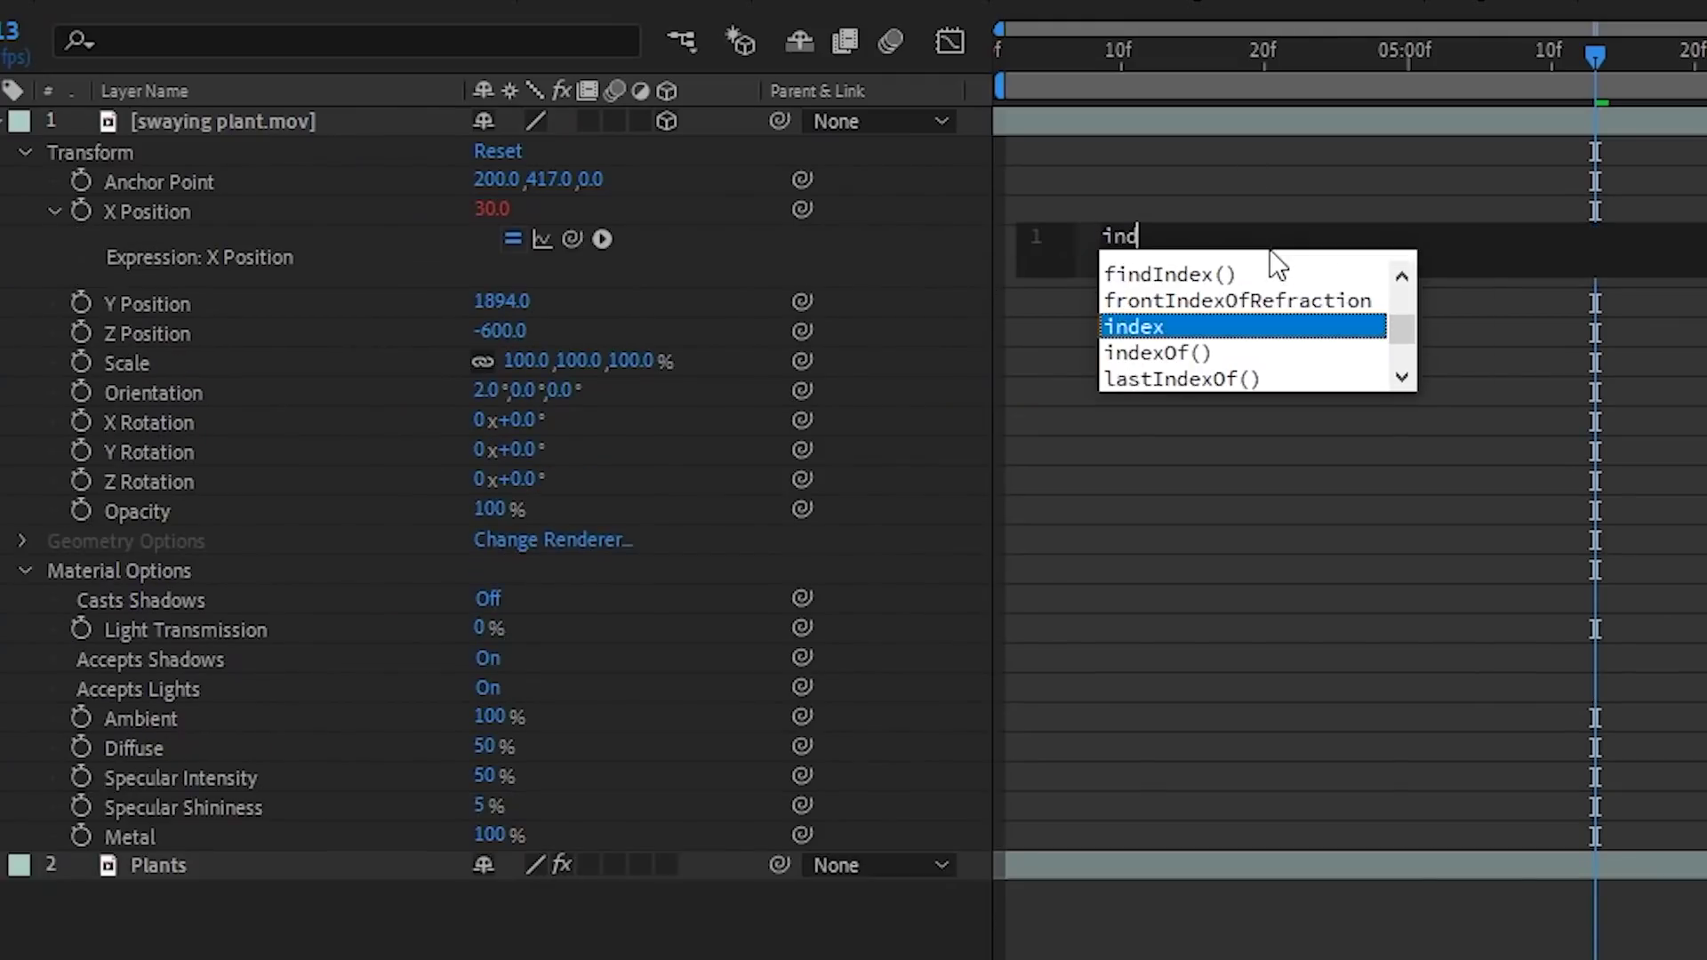
key(ctrl+a)
key(KP_Enter)
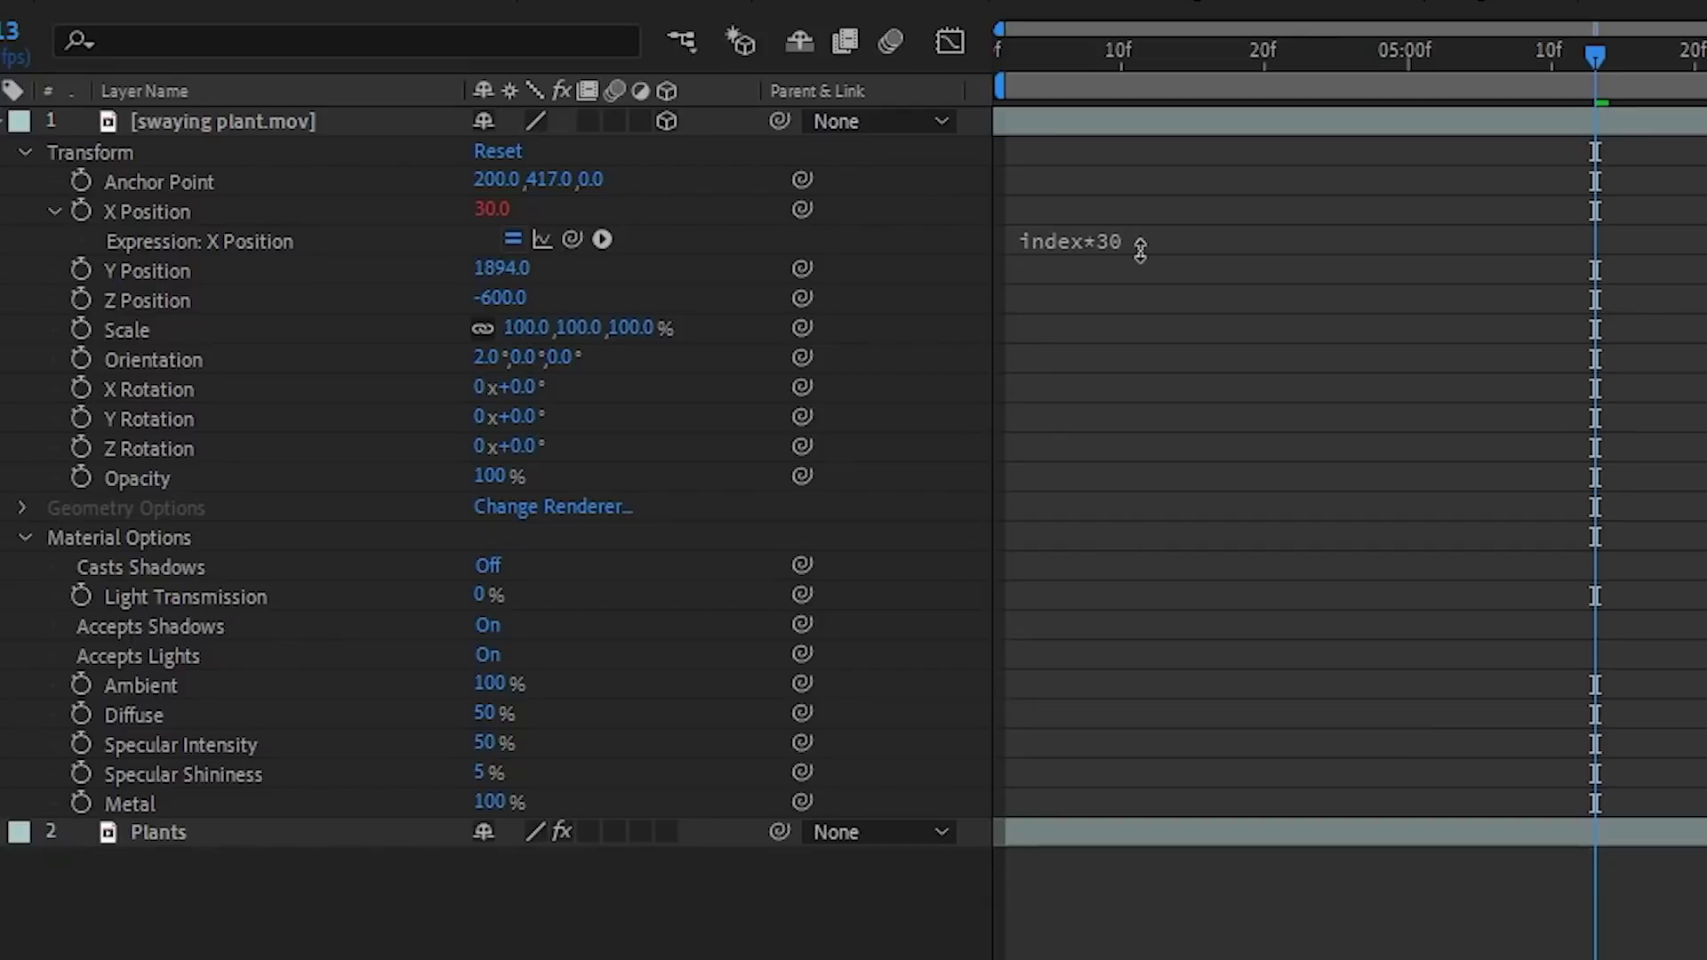
key(alt+shift+equal)
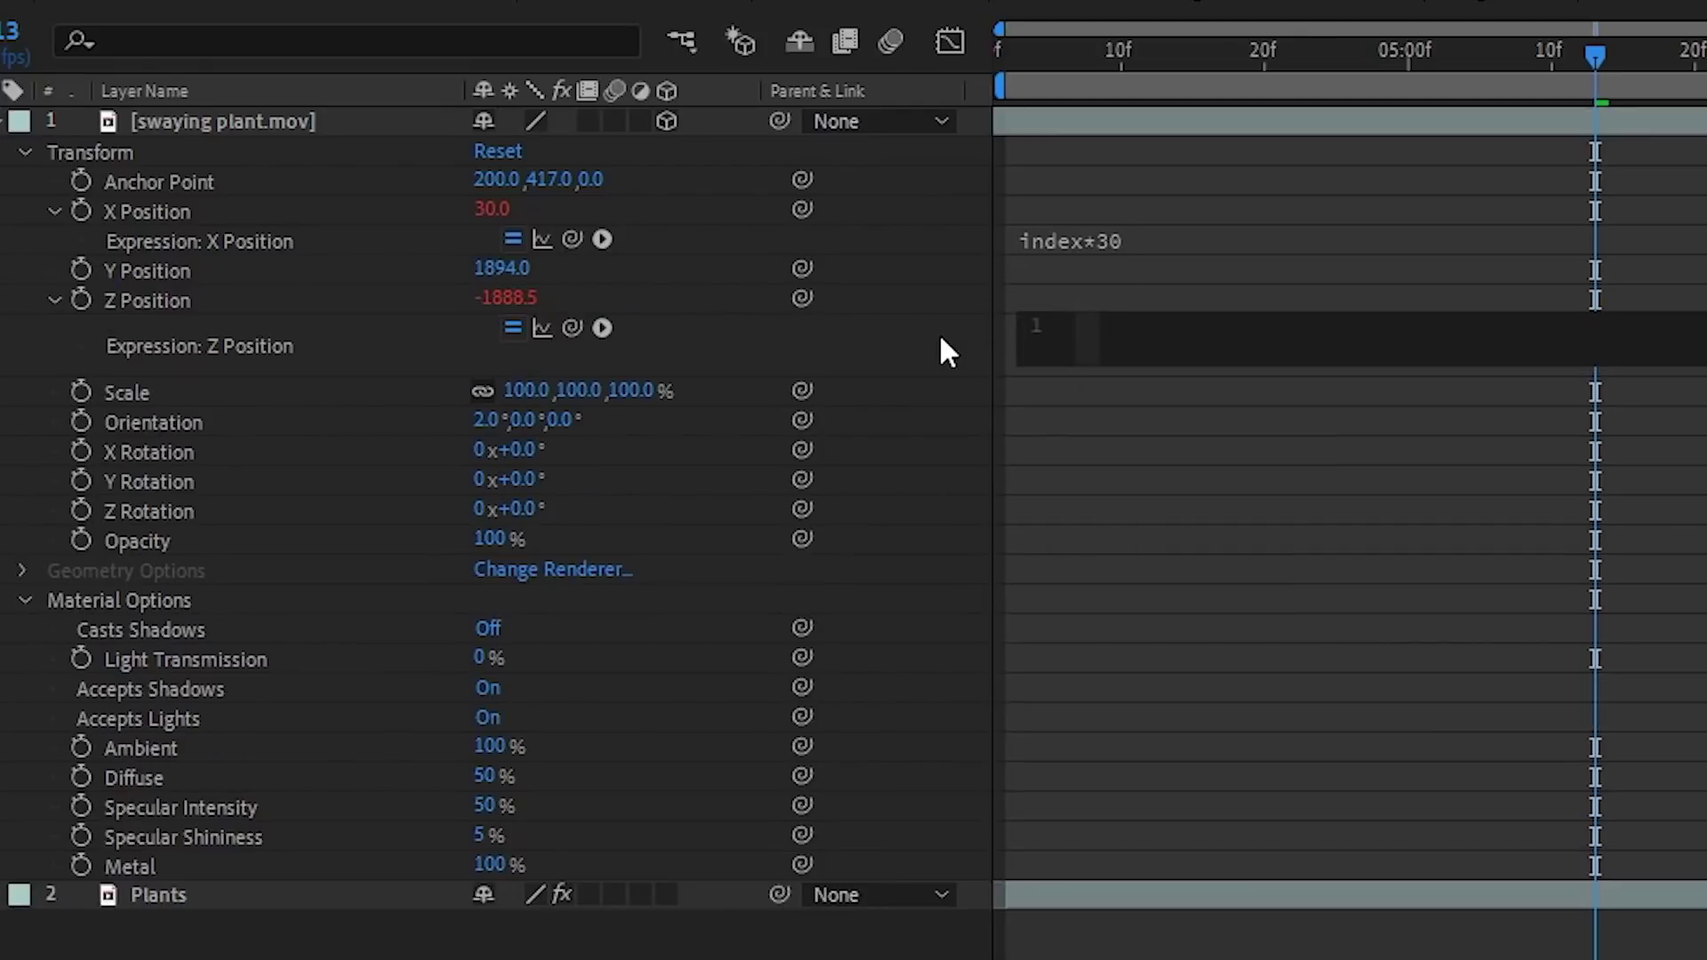
text(wi)
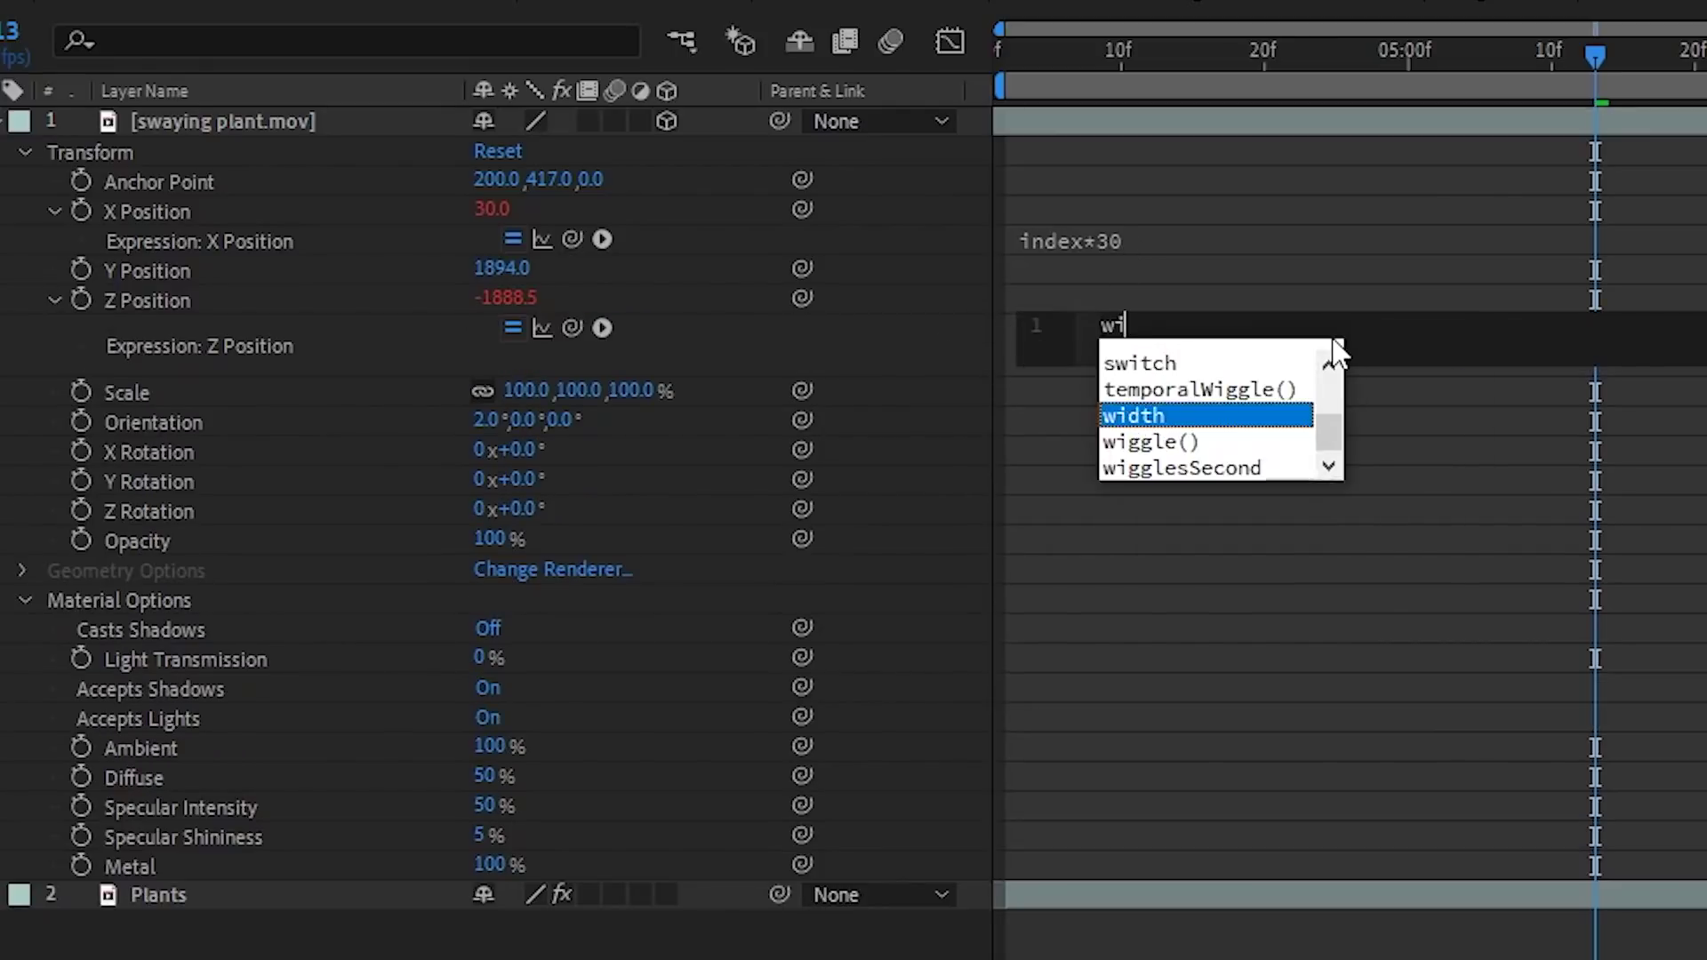
text(ggle(0,1500))
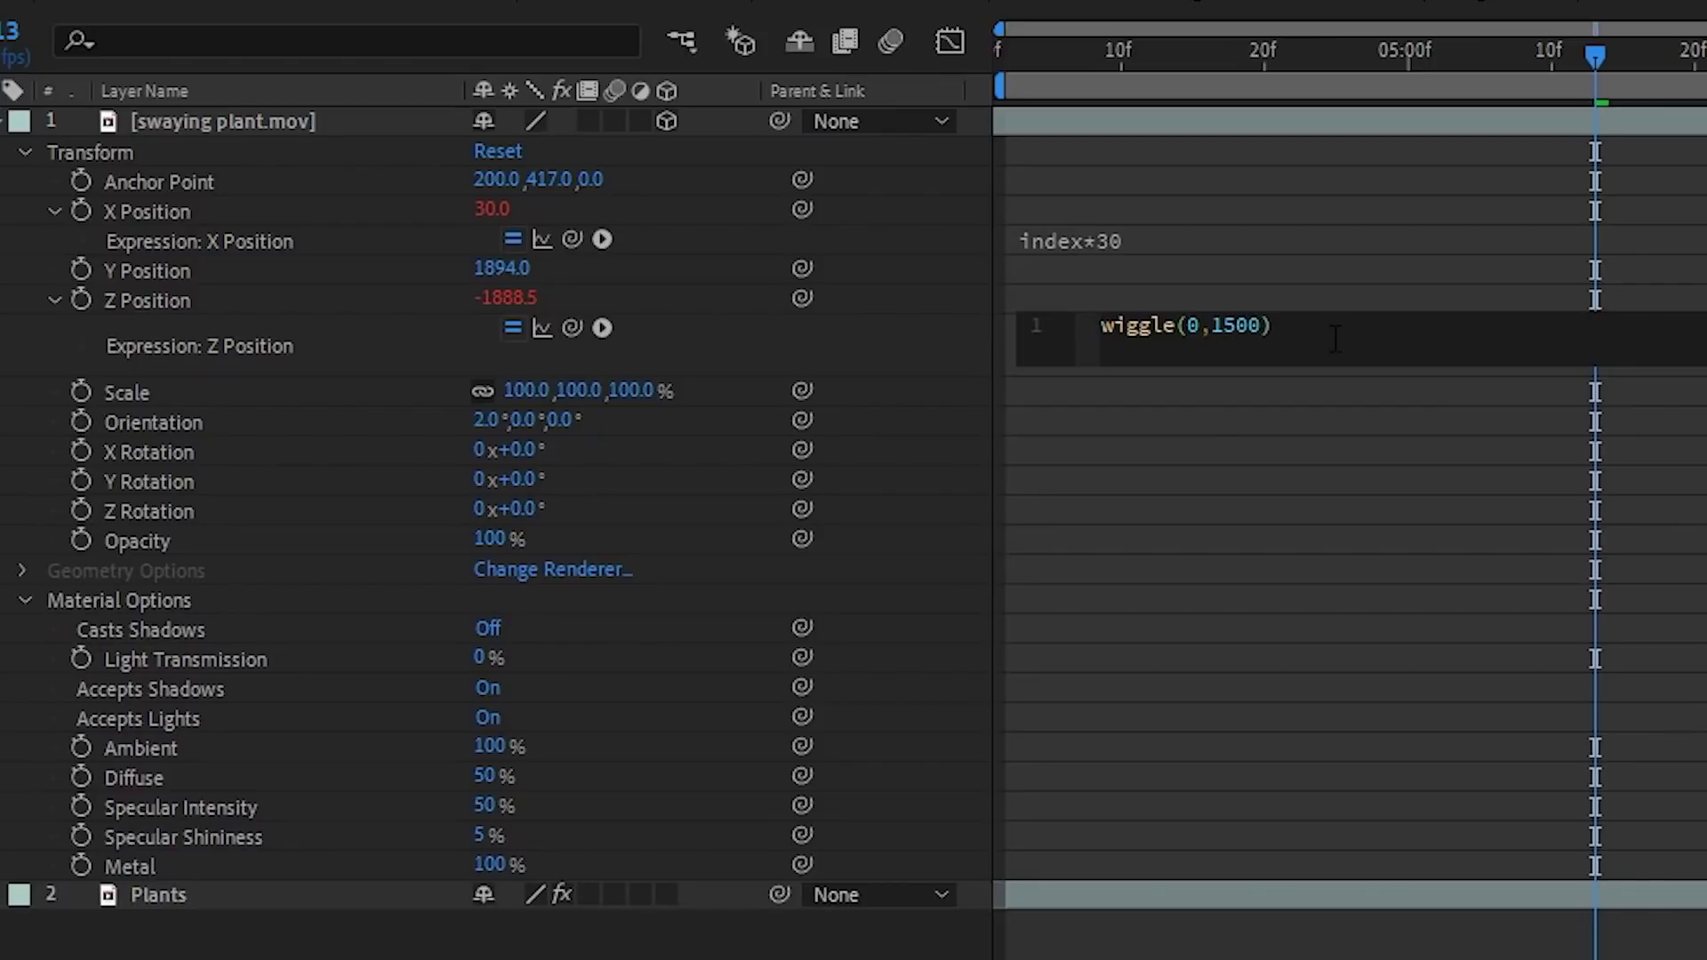
key(ctrl+a)
key(KP_Enter)
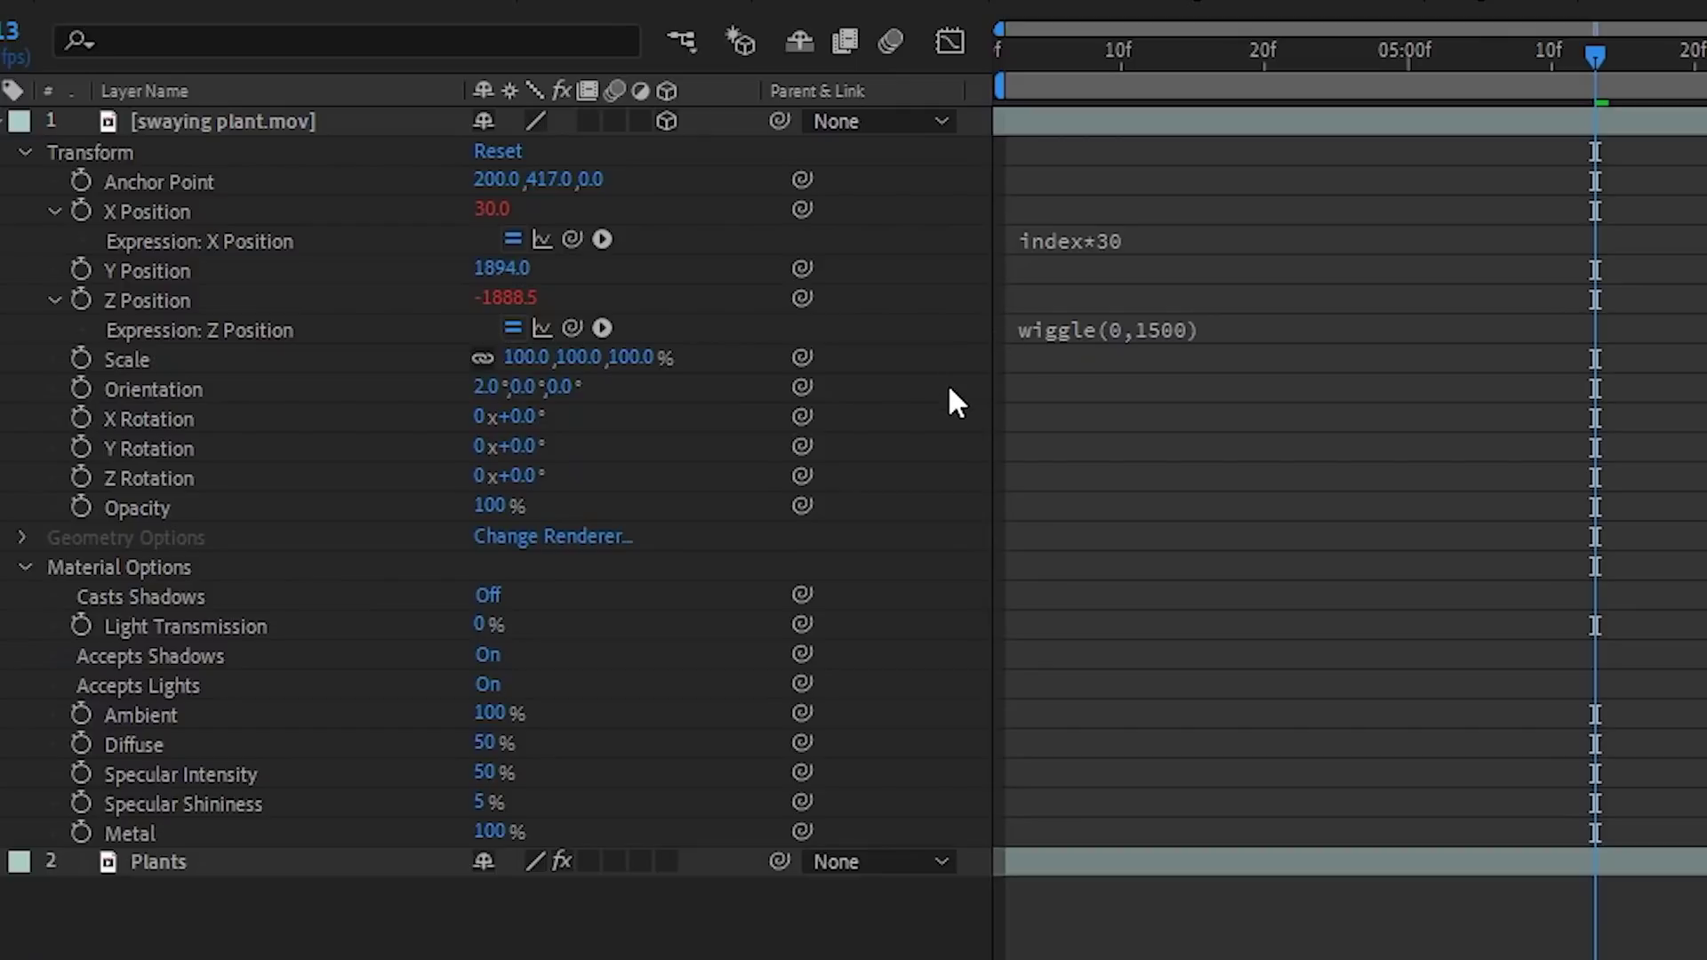
Give Scale a uniform wiggle expression: w = wiggle(0,100); [w[0],w[0],w[0]].
key(alt+shift+equal)
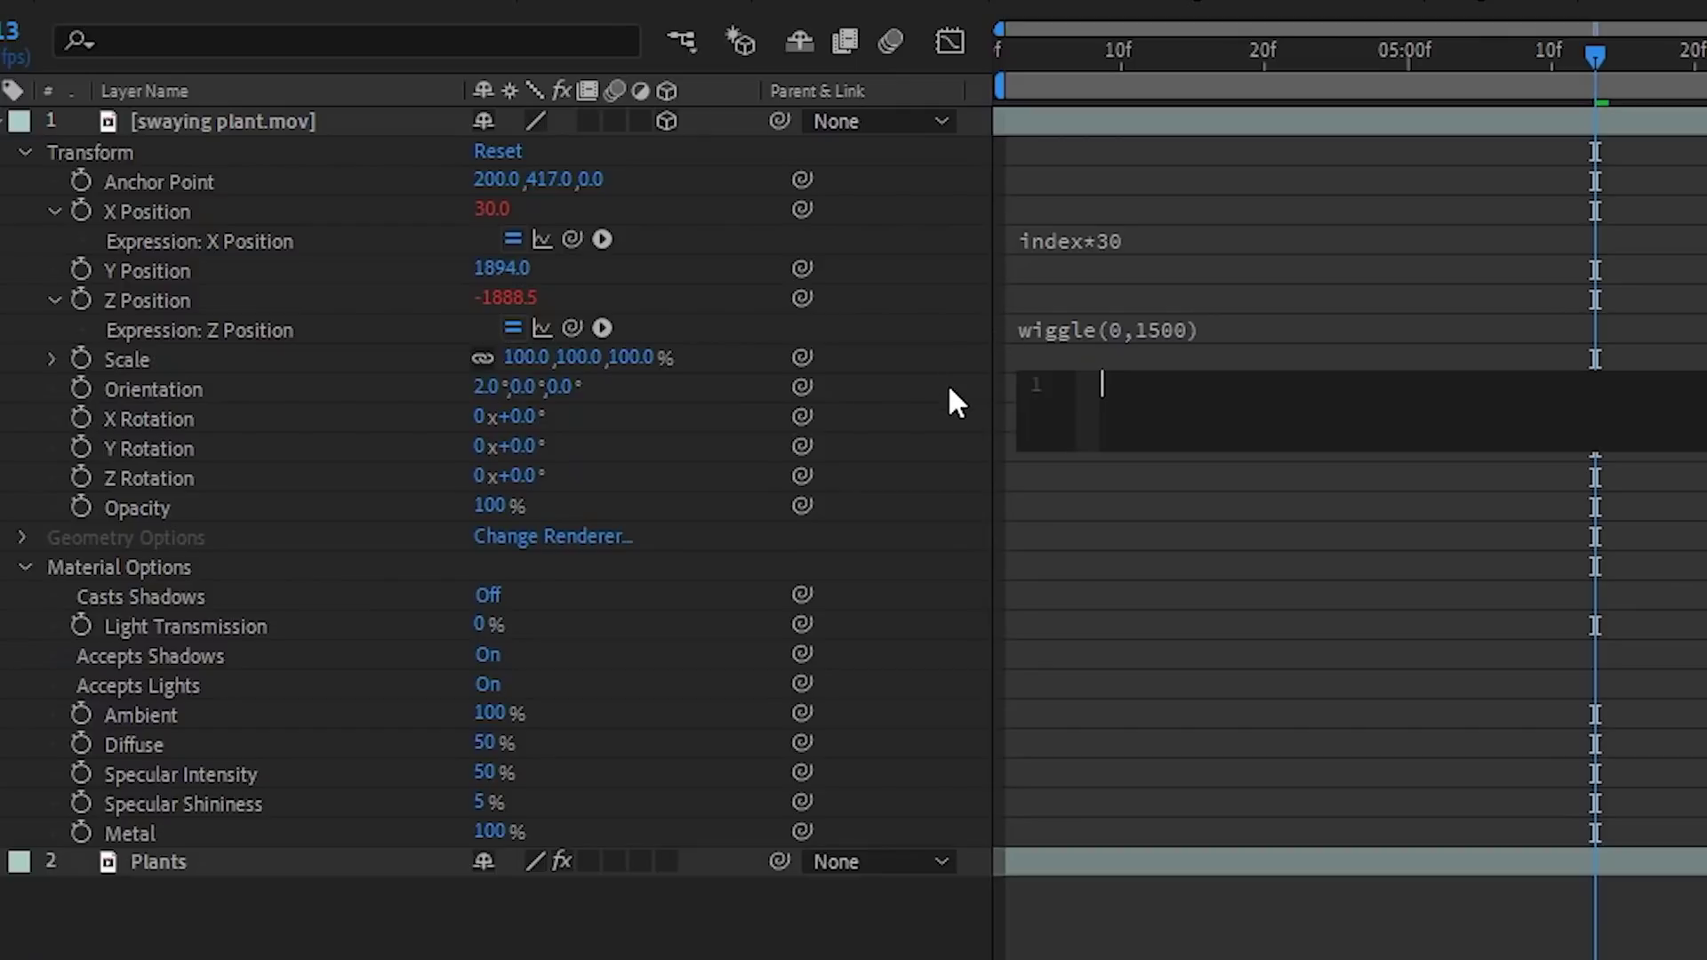
text(w)
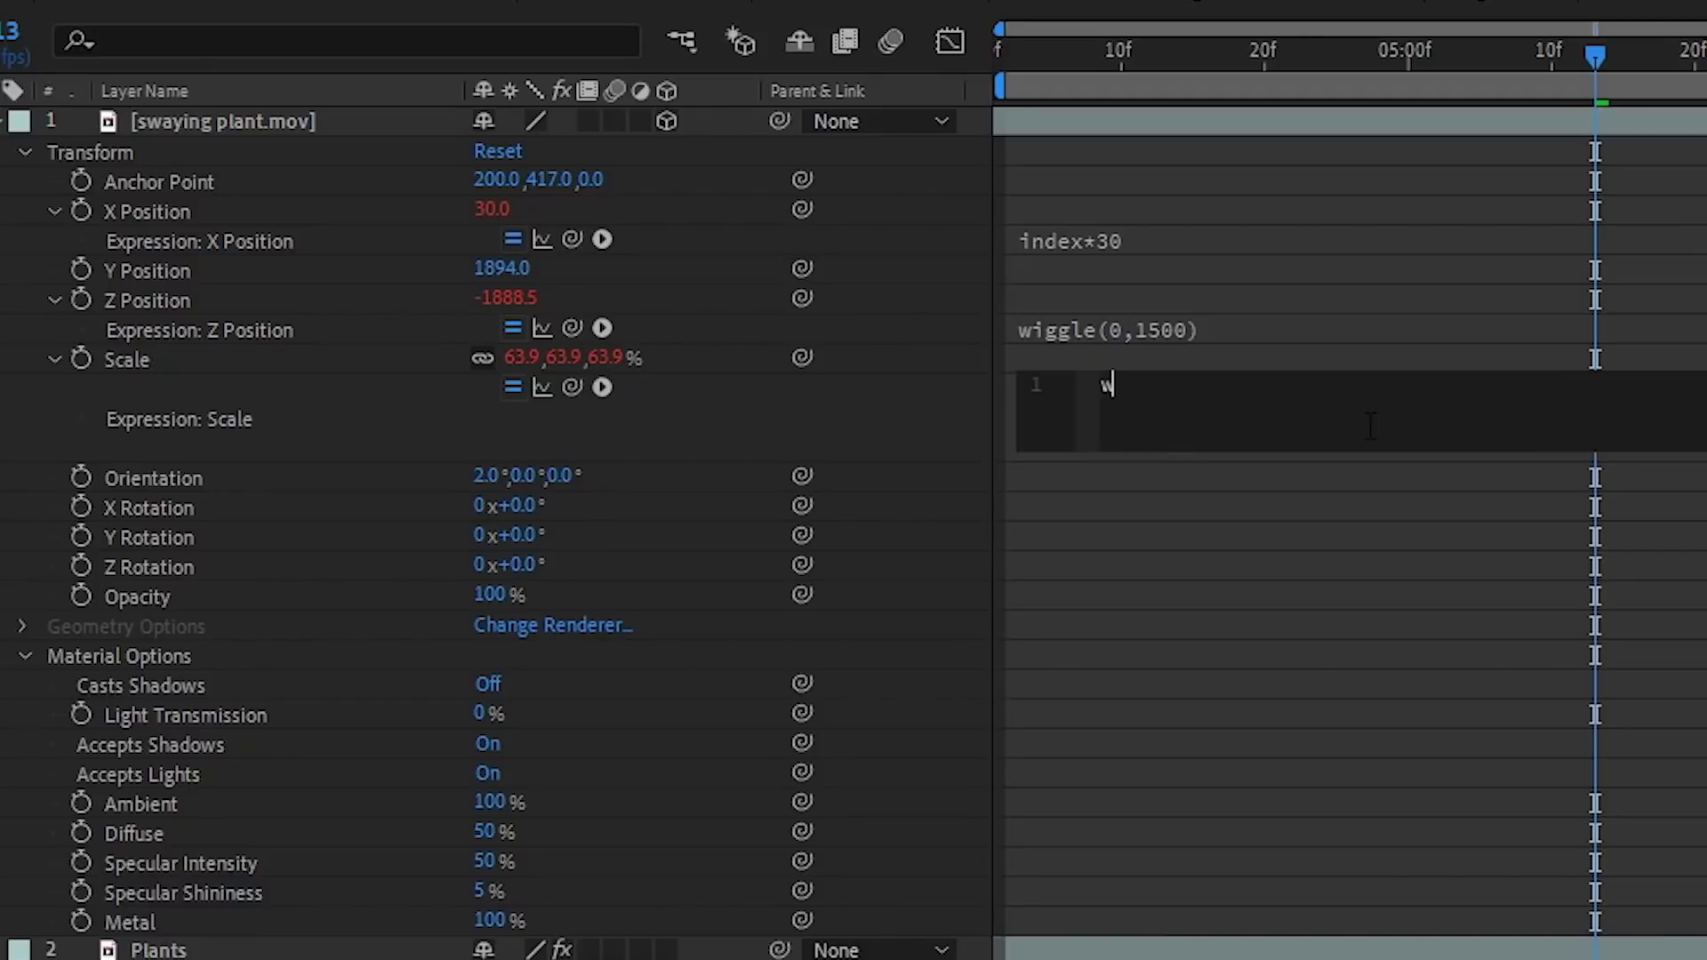
text( = wig)
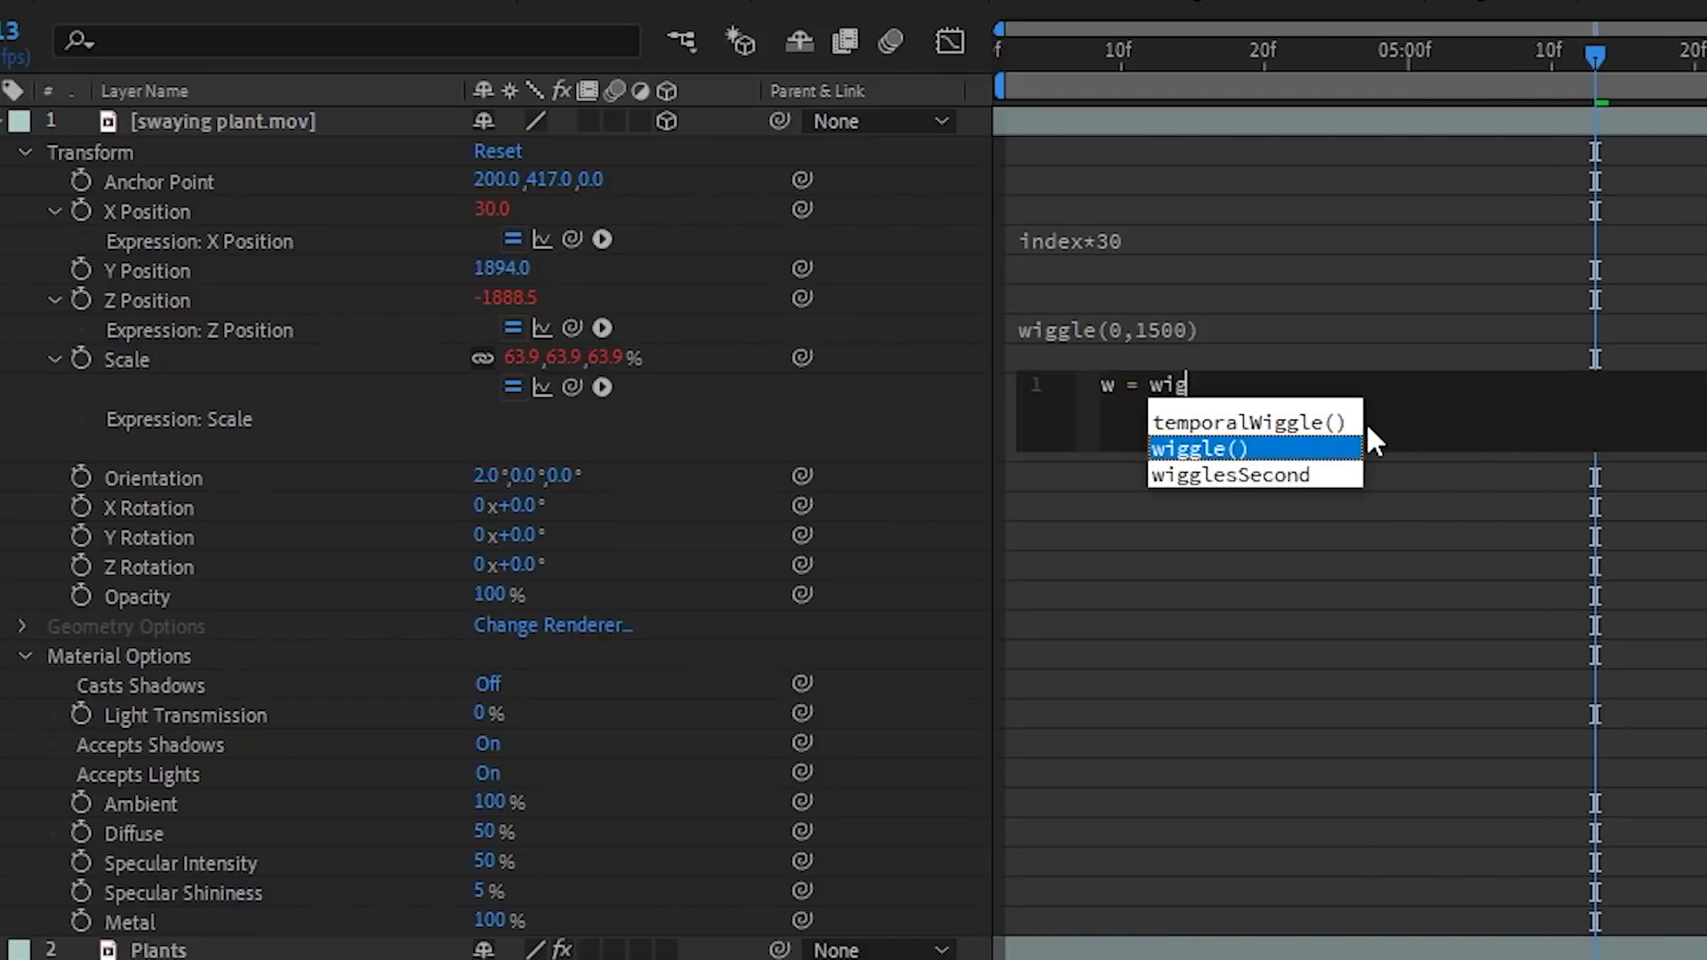
text(gle(0,)
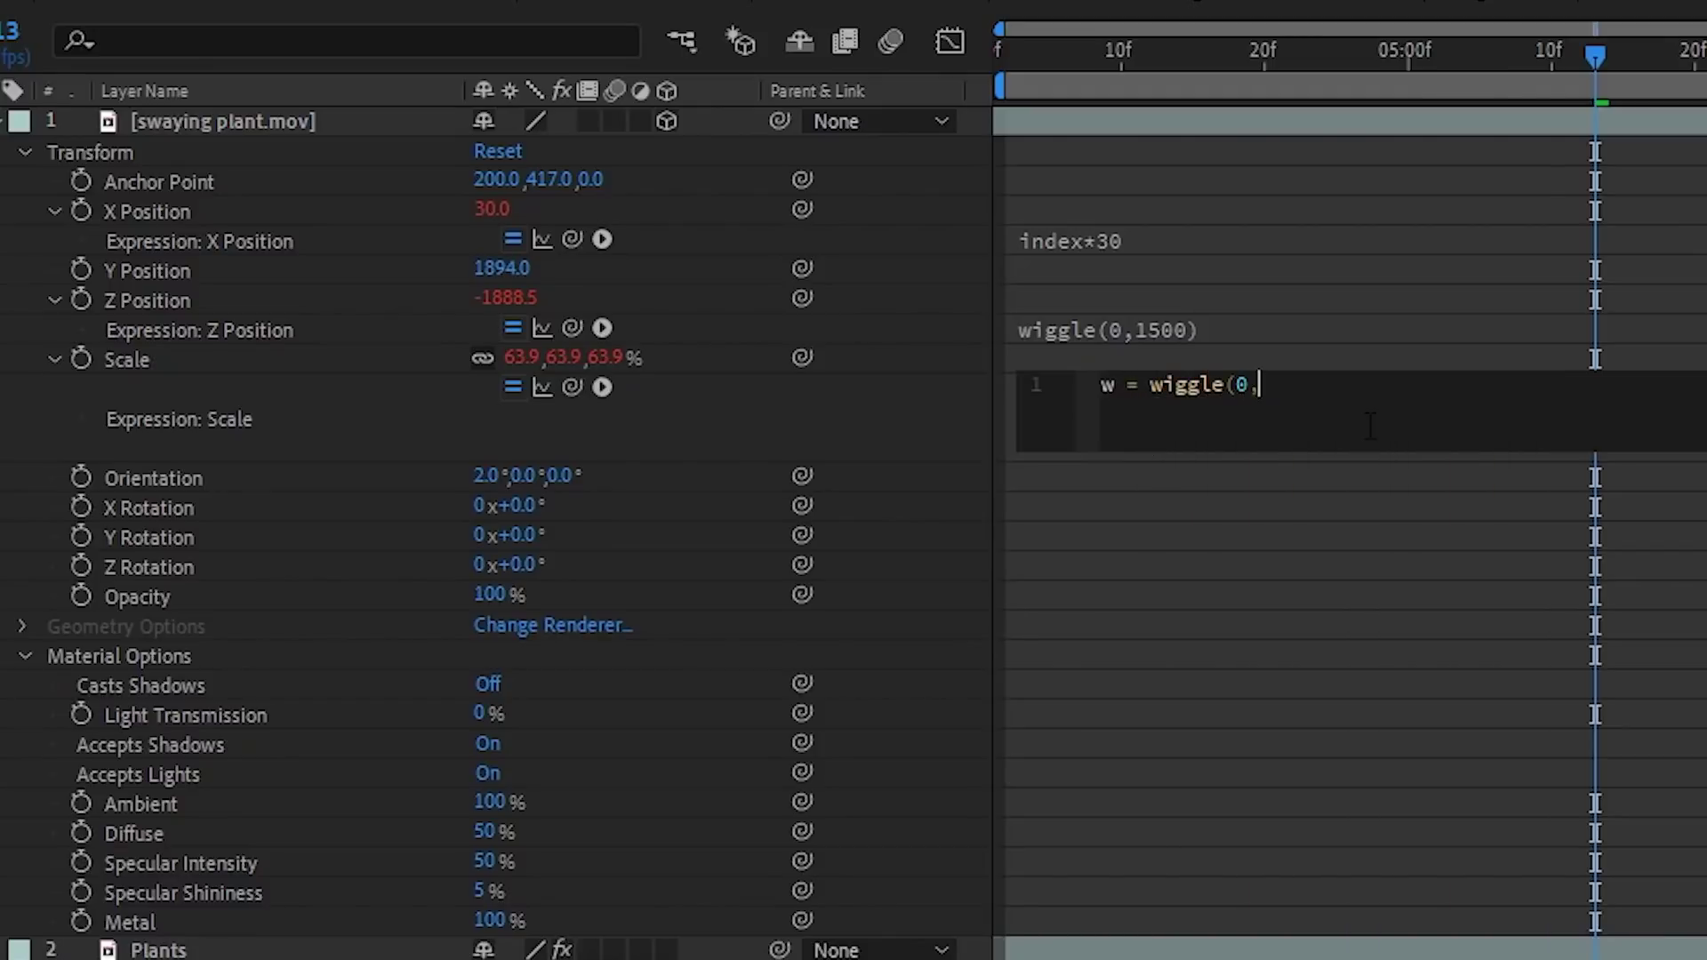
text(100))
text([w)
text([0],)
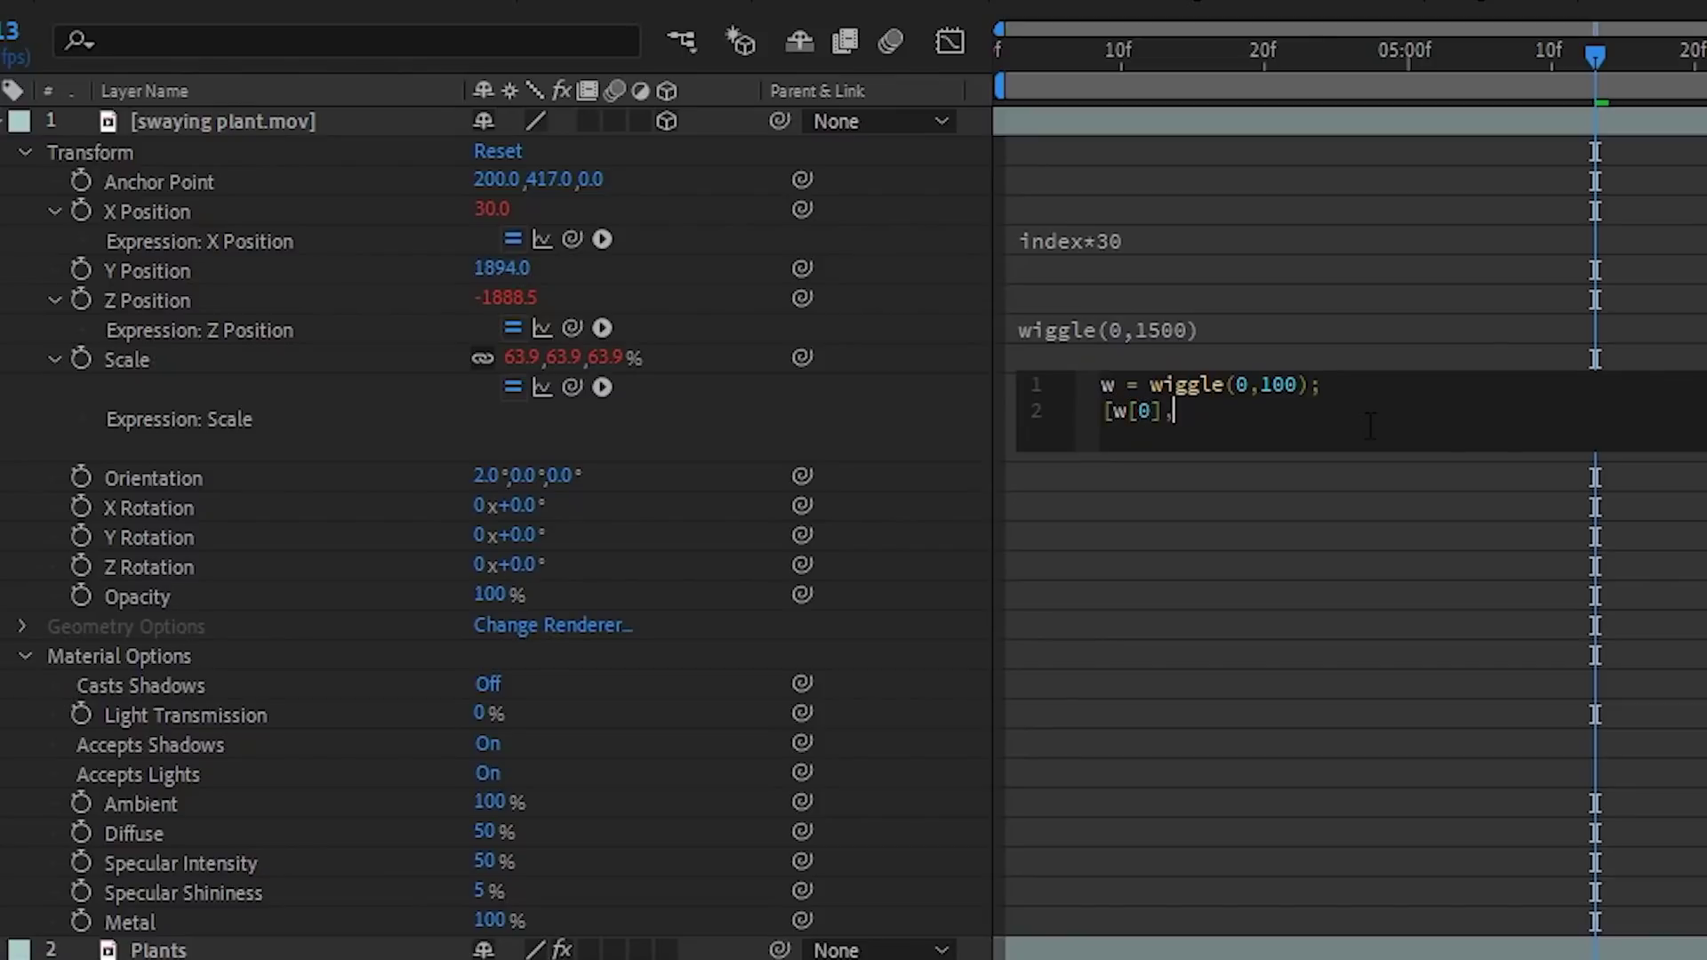
text(w[0],w[0]])
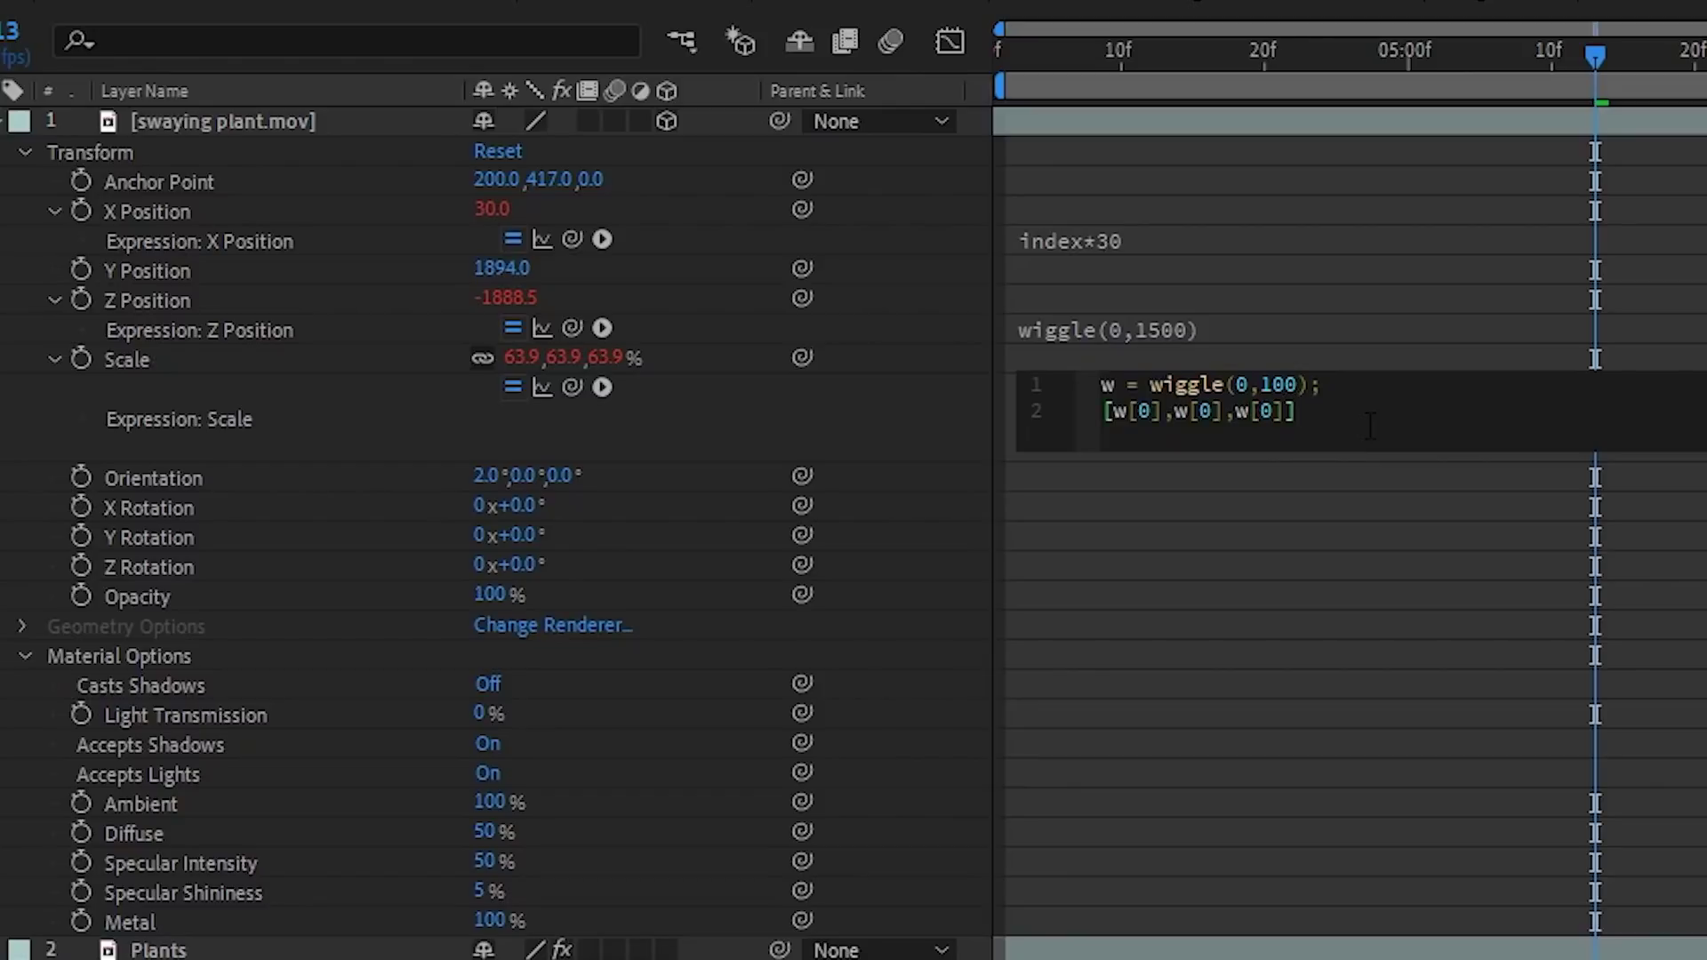
key(ctrl+a)
key(KP_Enter)
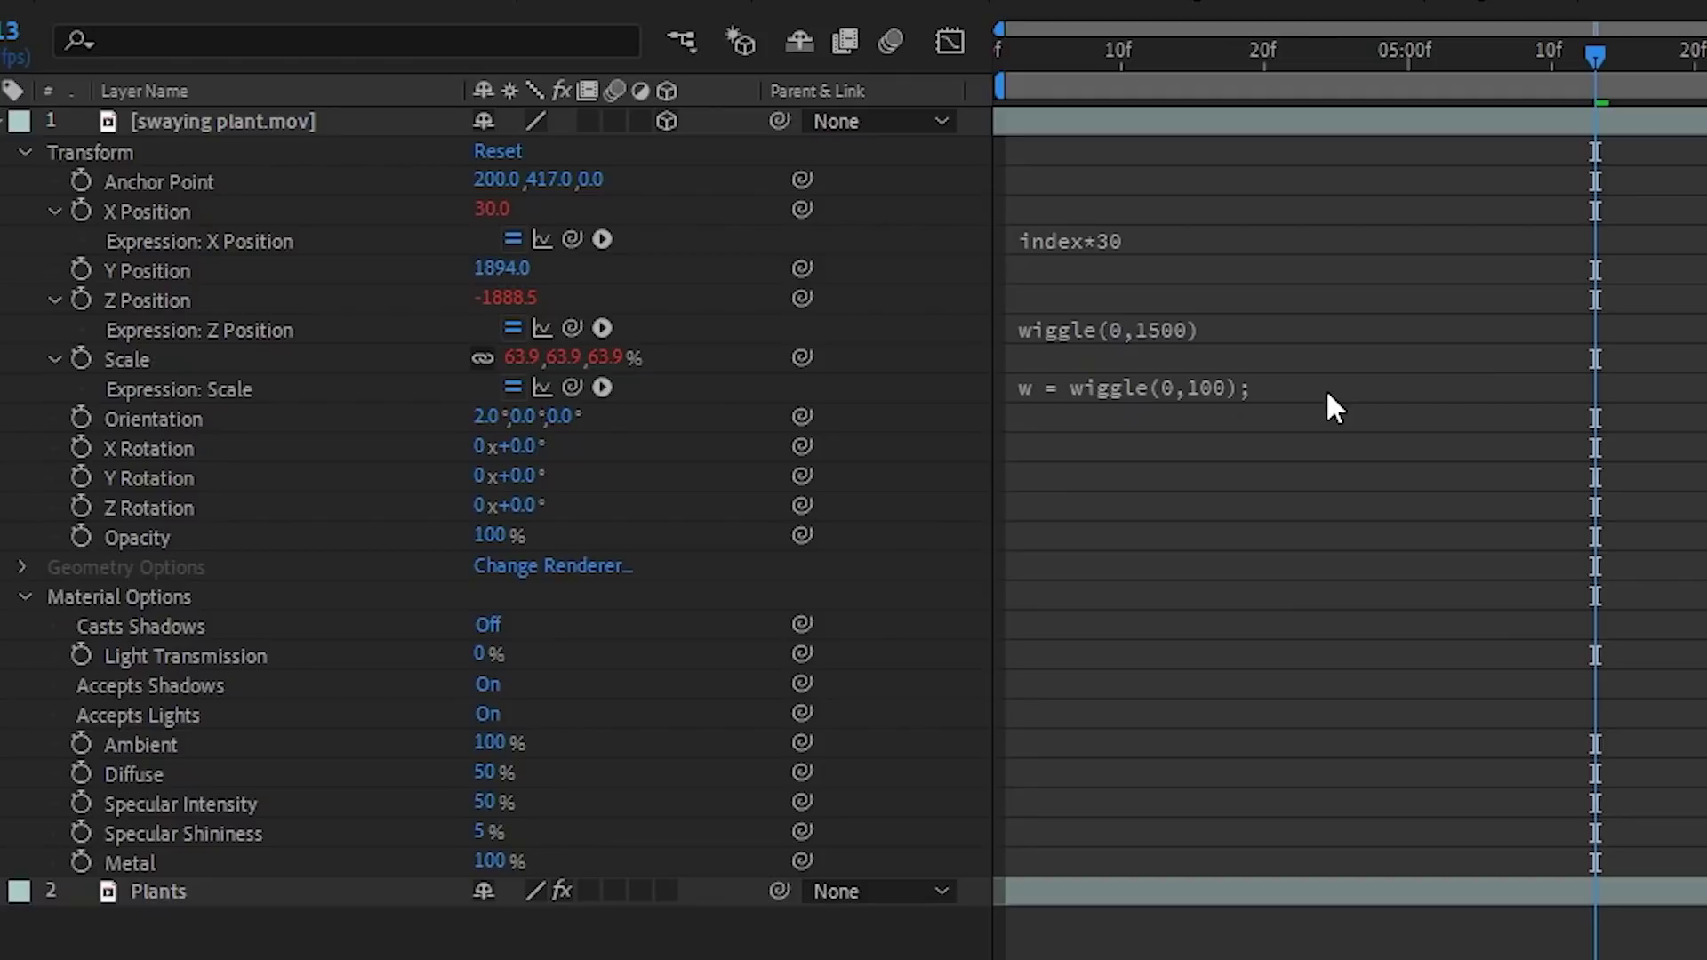
Add a wiggle(0,5) expression to Z Rotation and collapse the expression rows.
key(alt+shift+equal)
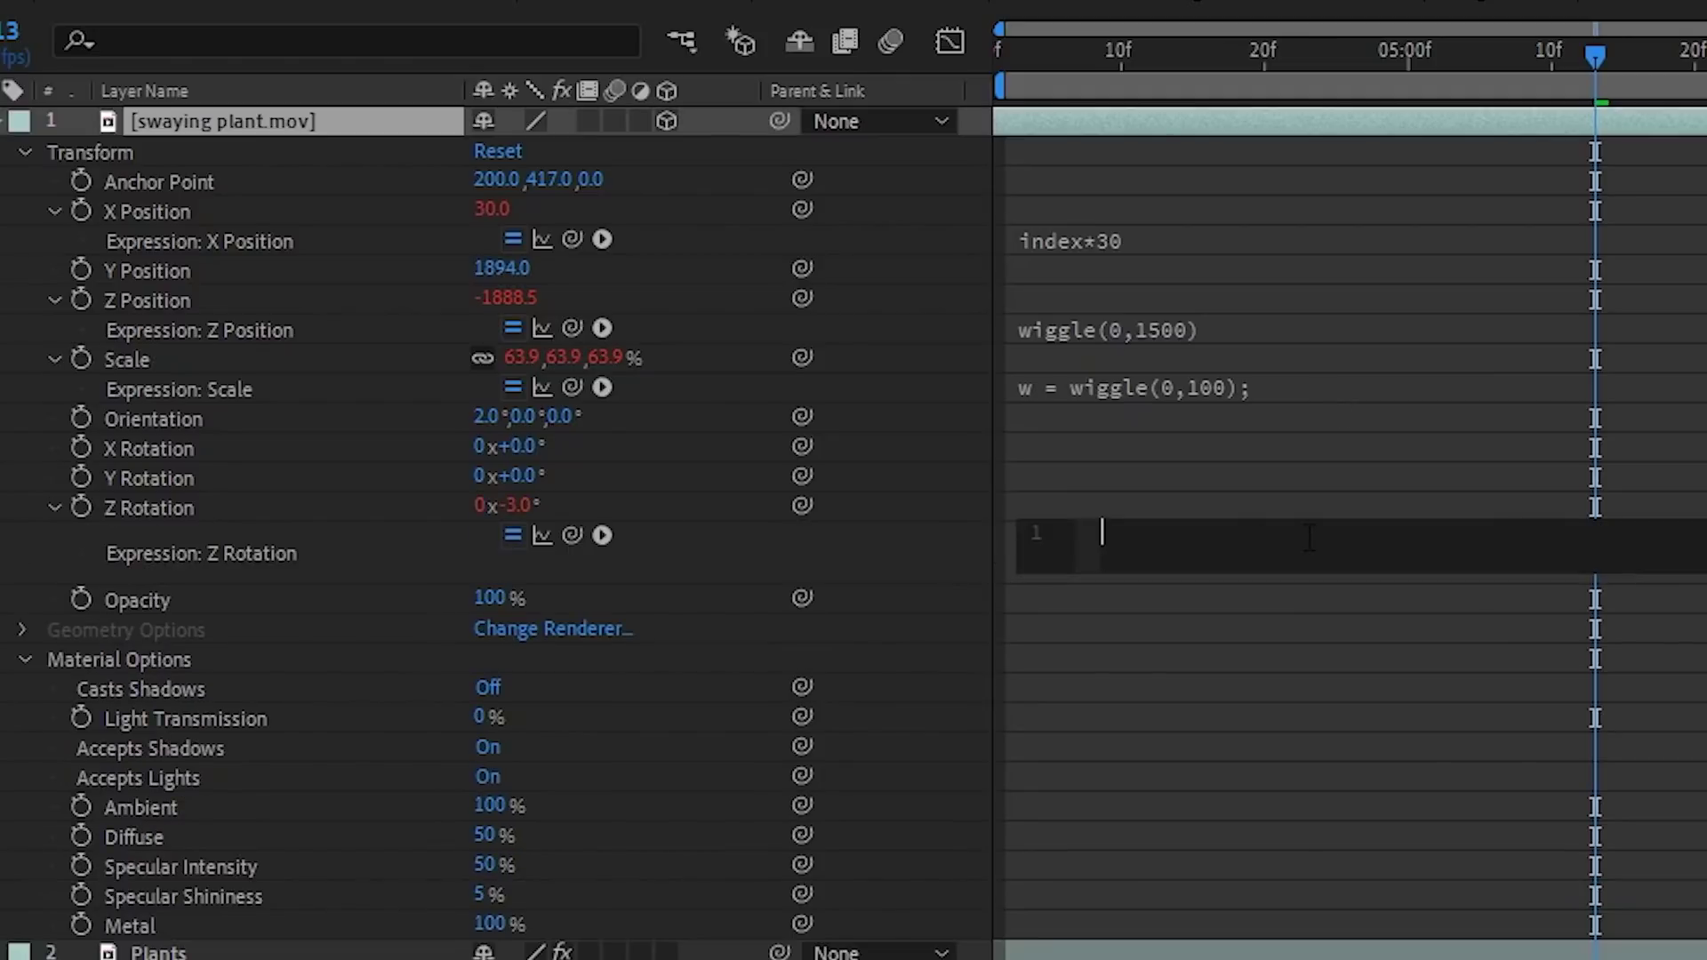
text(wiggle(0,5)
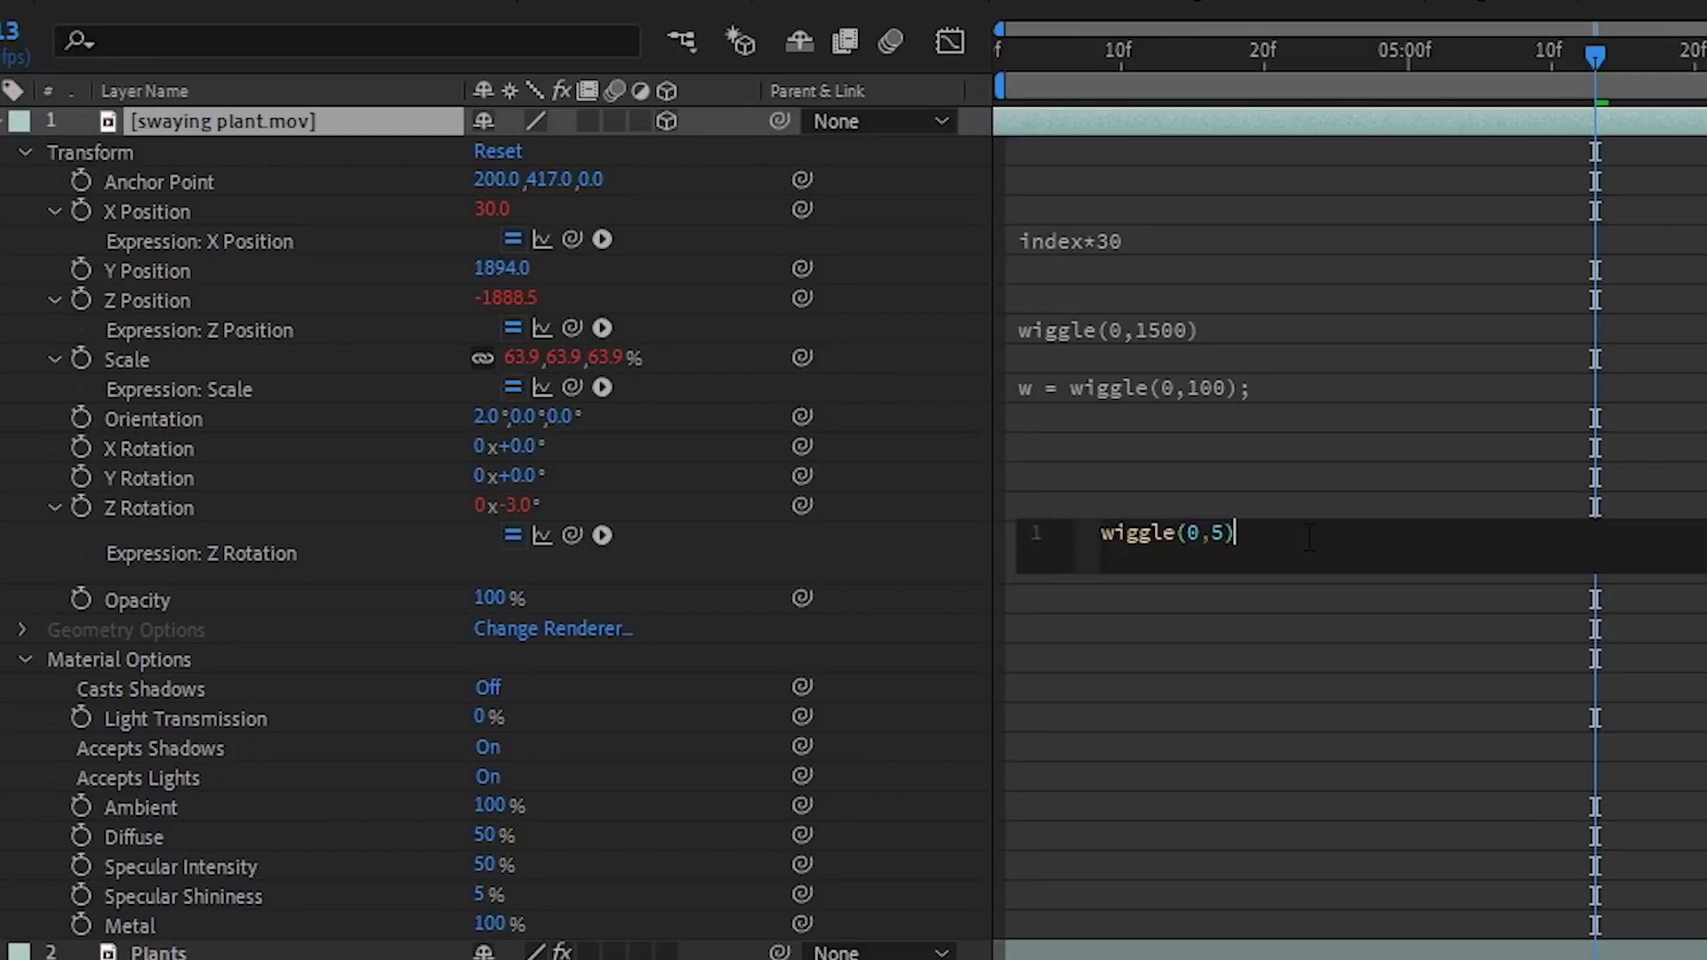
key(KP_Enter)
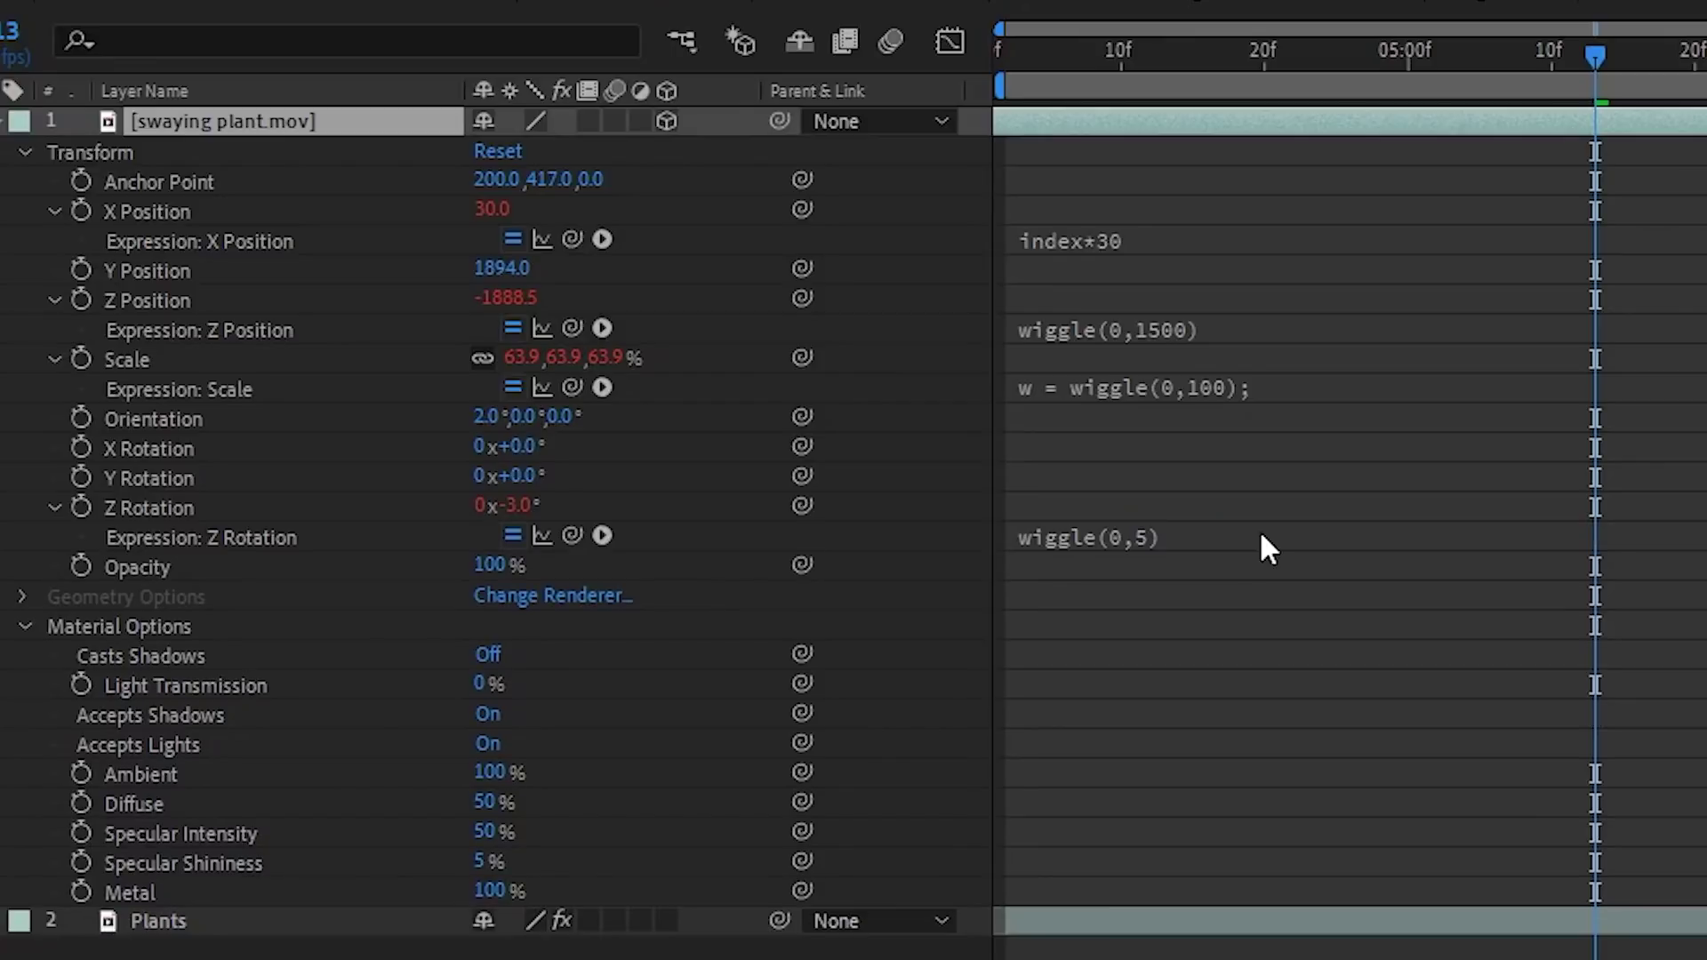
click(54, 214)
click(52, 271)
click(51, 301)
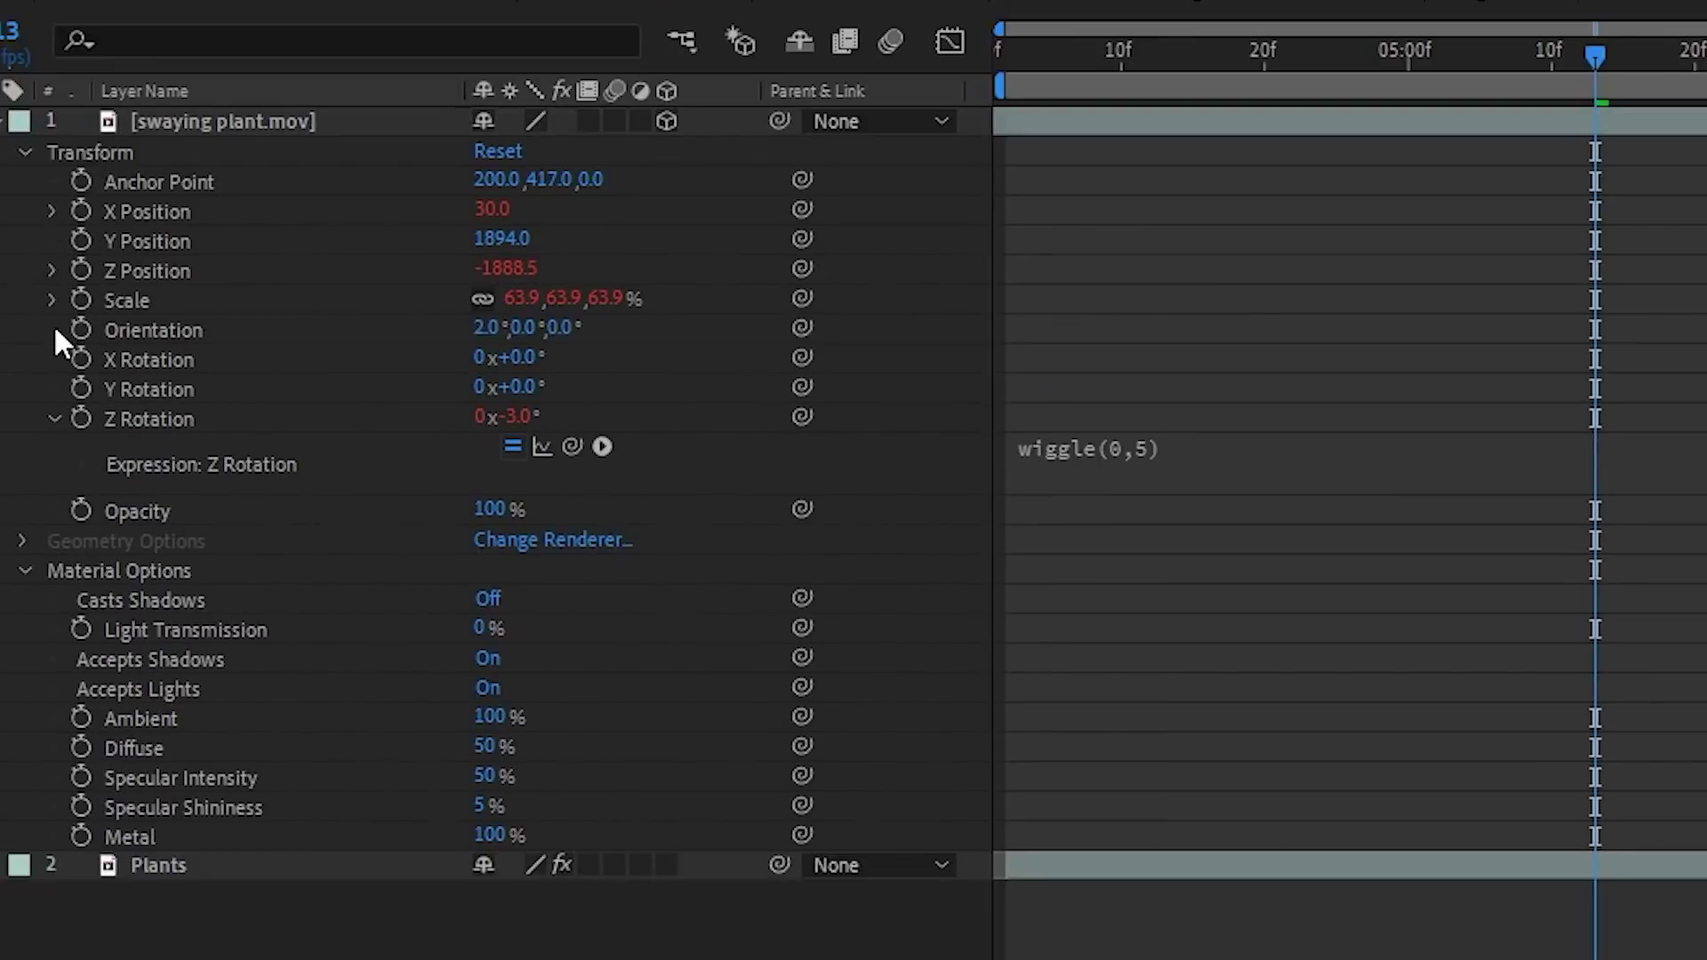
click(53, 419)
Collapse the plant layer's properties and duplicate the swaying plant layer.
click(23, 507)
click(9, 125)
click(206, 121)
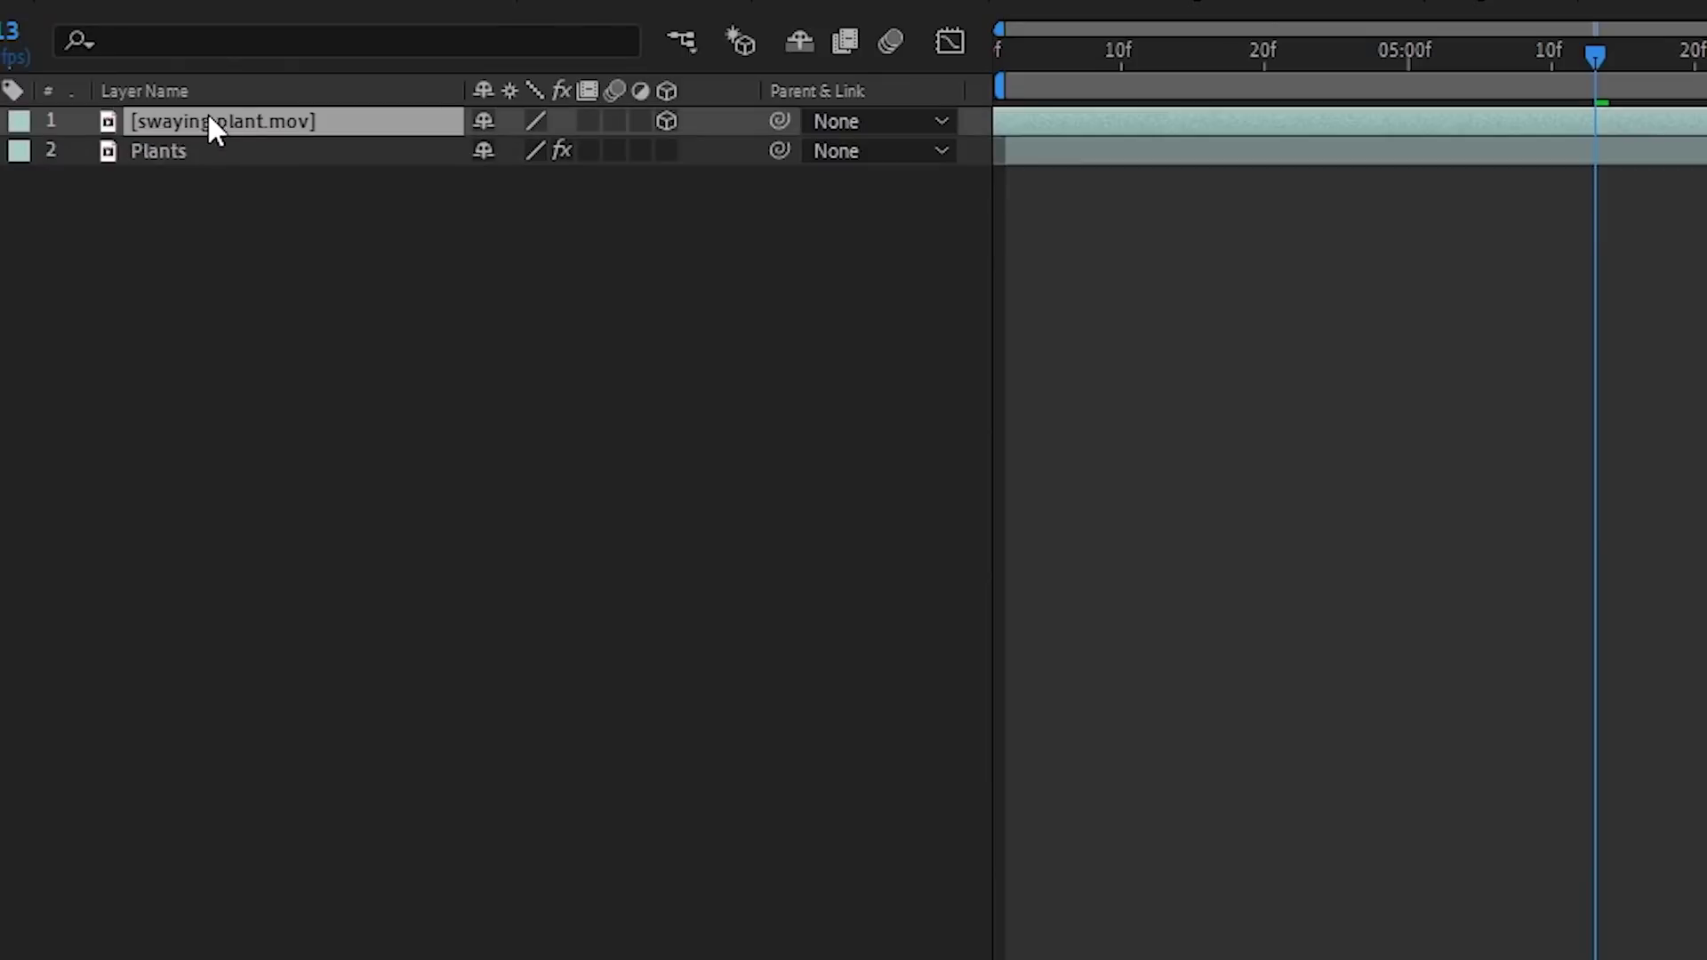
key(ctrl+d)
key(ctrl+d)
key(ctrl+d)
key(ctrl+d)
key(ctrl+d)
key(ctrl+d)
key(ctrl+d)
key(ctrl+d)
key(ctrl+d)
key(ctrl+d)
key(ctrl+d)
key(ctrl+d)
key(ctrl+d)
key(ctrl+d)
key(ctrl+d)
key(ctrl+d)
key(ctrl+d)
key(ctrl+d)
key(ctrl+d)
key(ctrl+d)
key(ctrl+d)
key(ctrl+d)
key(ctrl+d)
key(ctrl+d)
key(ctrl+d)
key(ctrl+d)
key(ctrl+d)
key(ctrl+d)
key(ctrl+d)
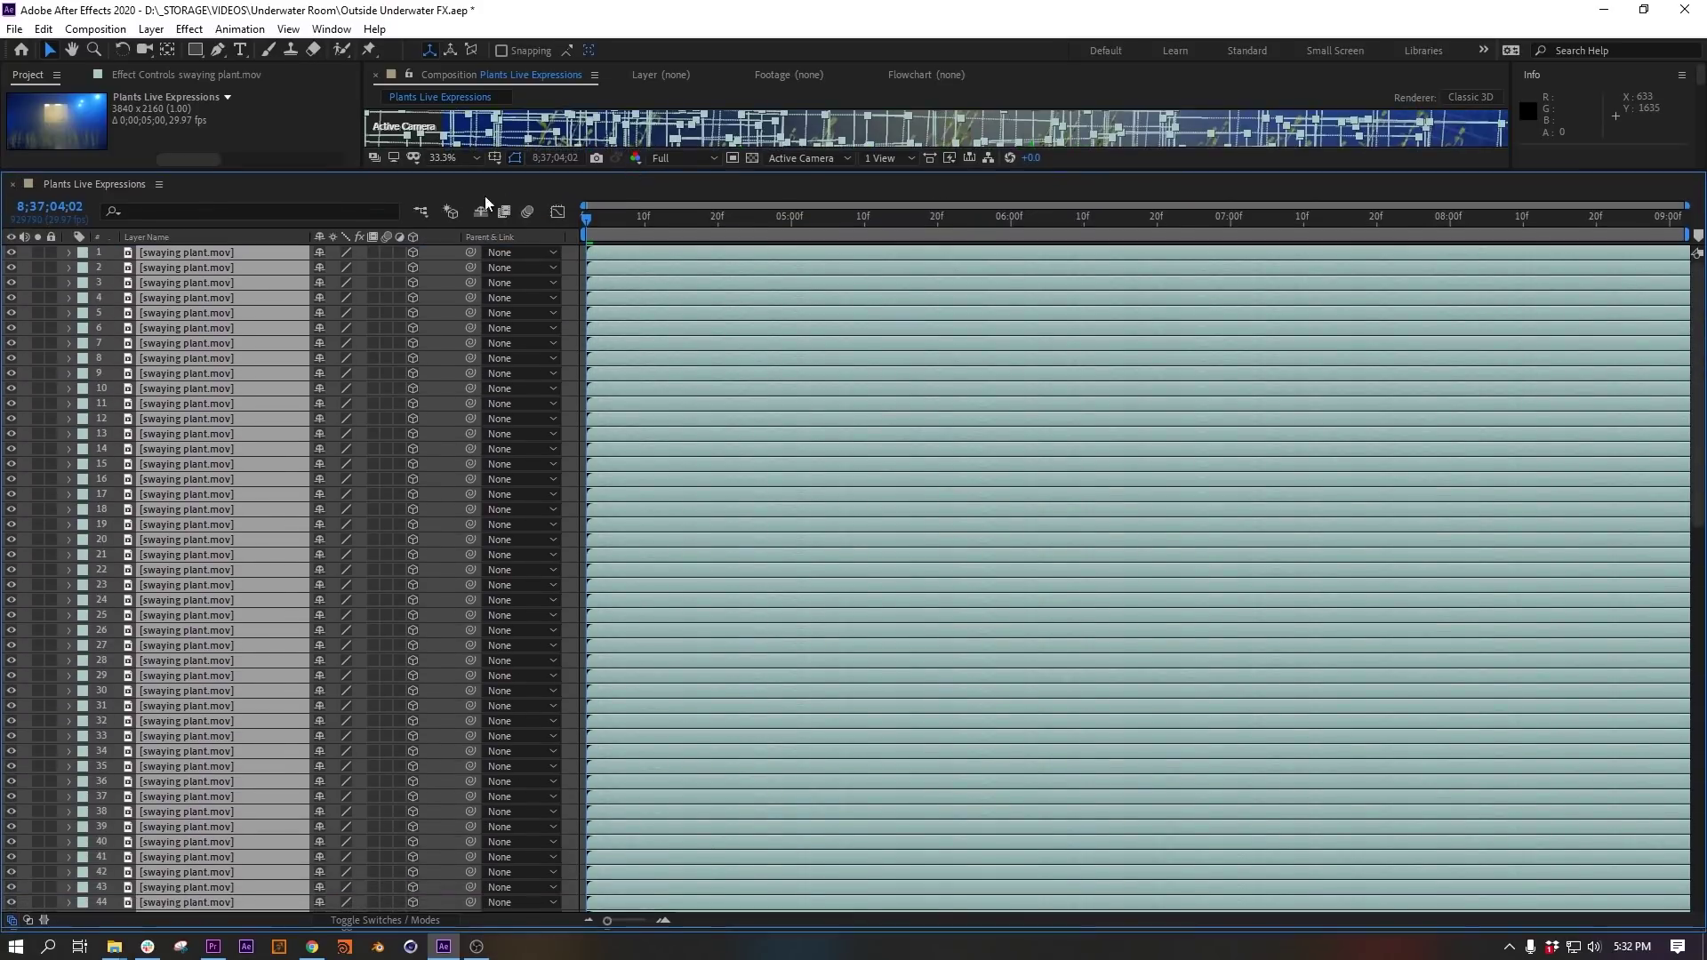
Select the plant layers through layer 107 and stagger them with Sequence Layers.
click(30, 253)
scroll(189, 813, down, 2)
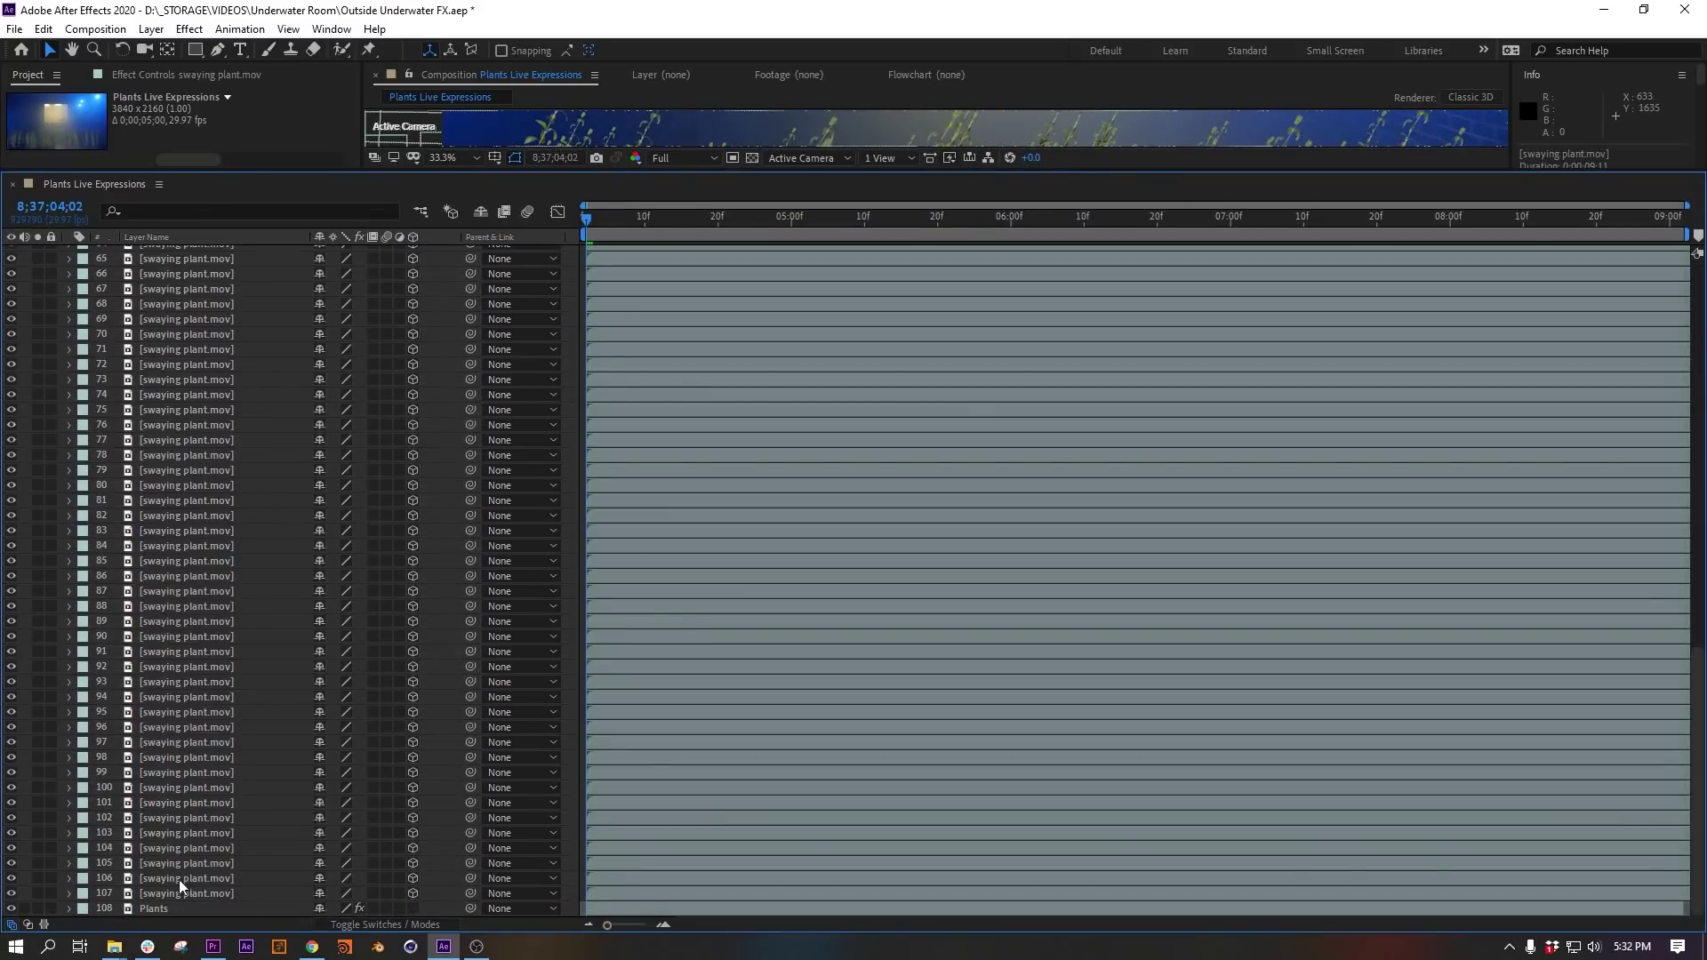
shift+click(179, 894)
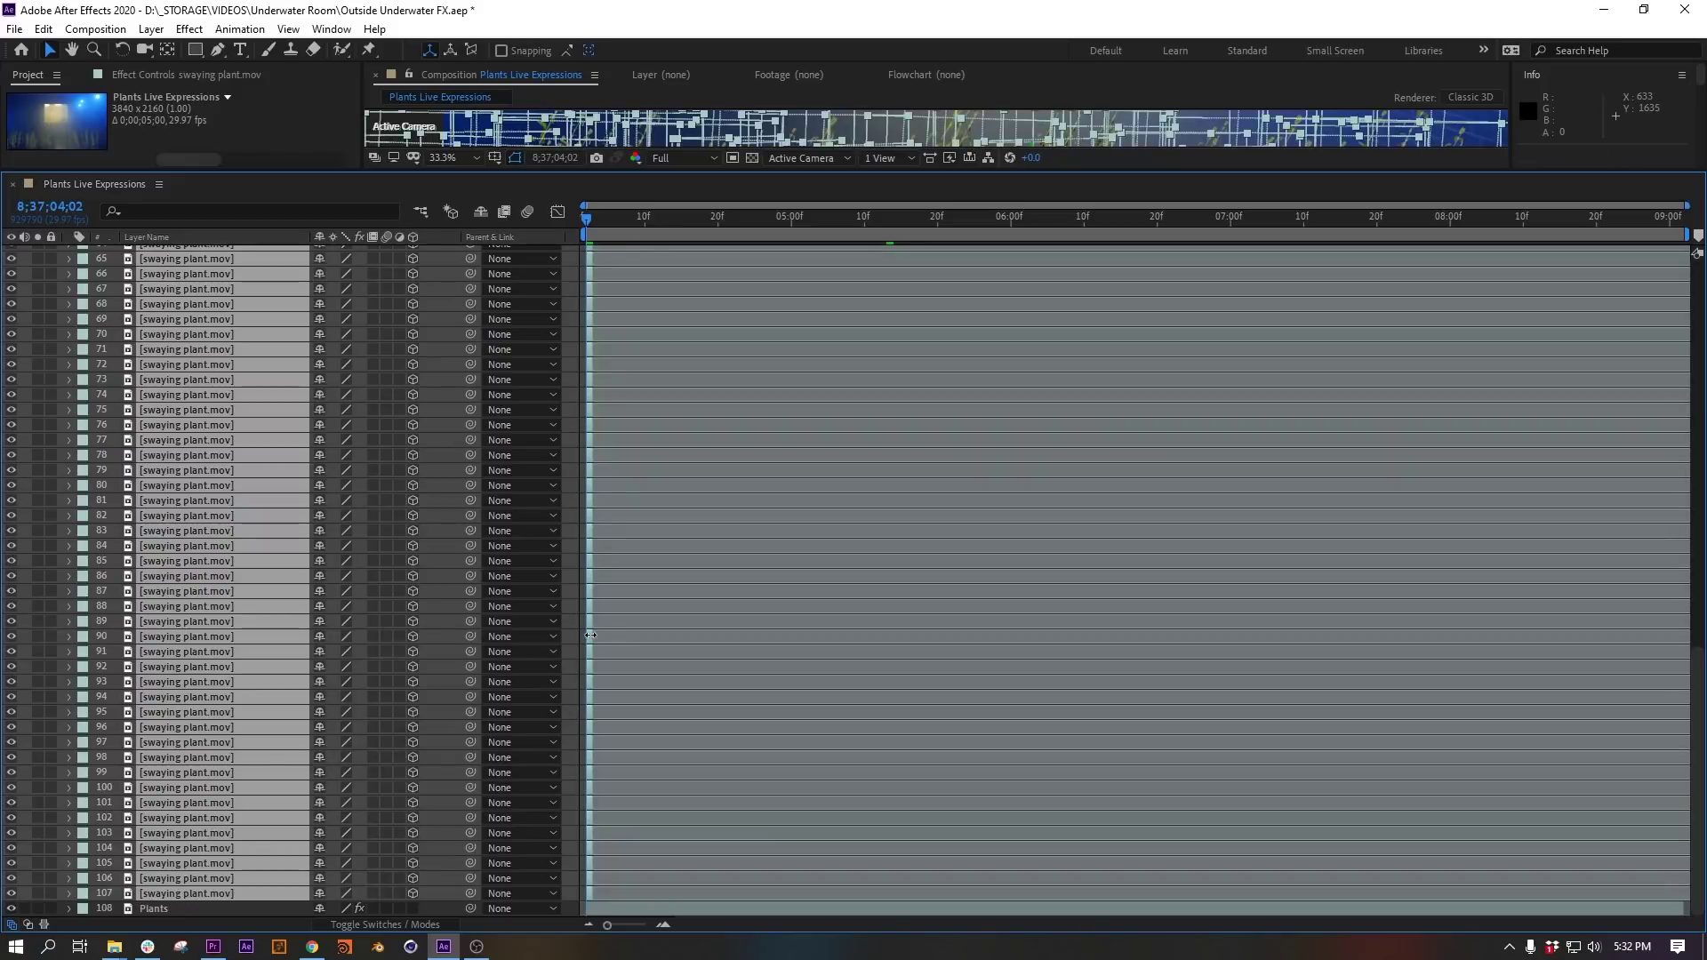
right_click(217, 631)
mouse_move(333, 407)
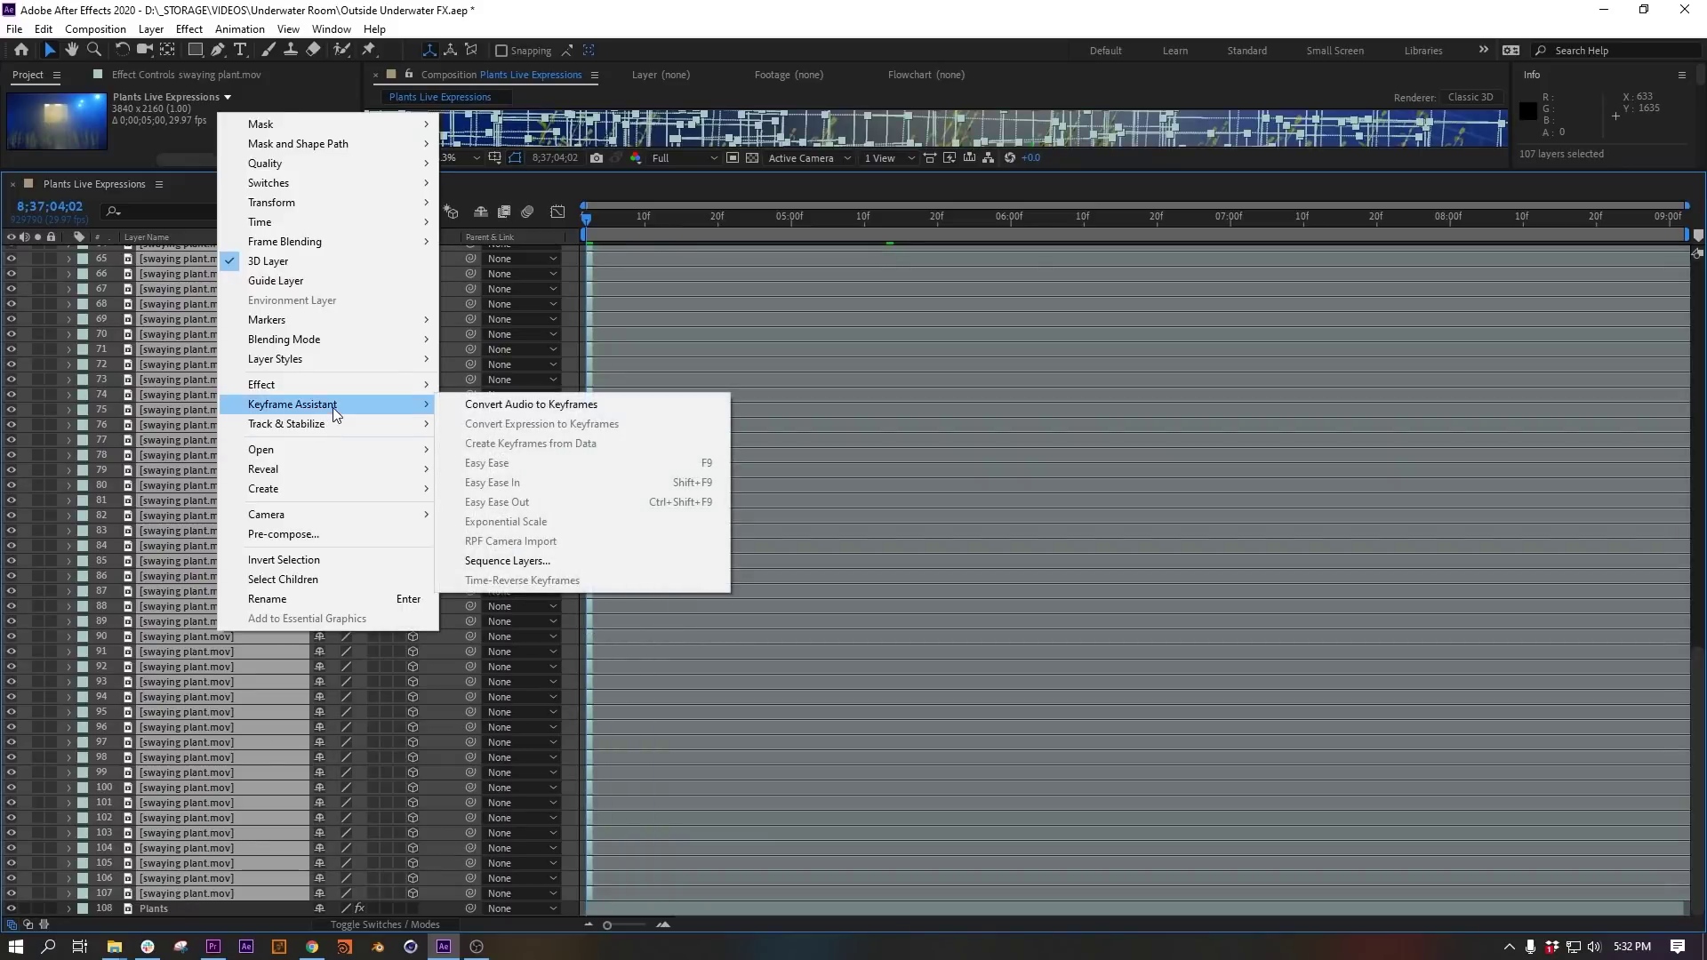
click(607, 563)
click(916, 545)
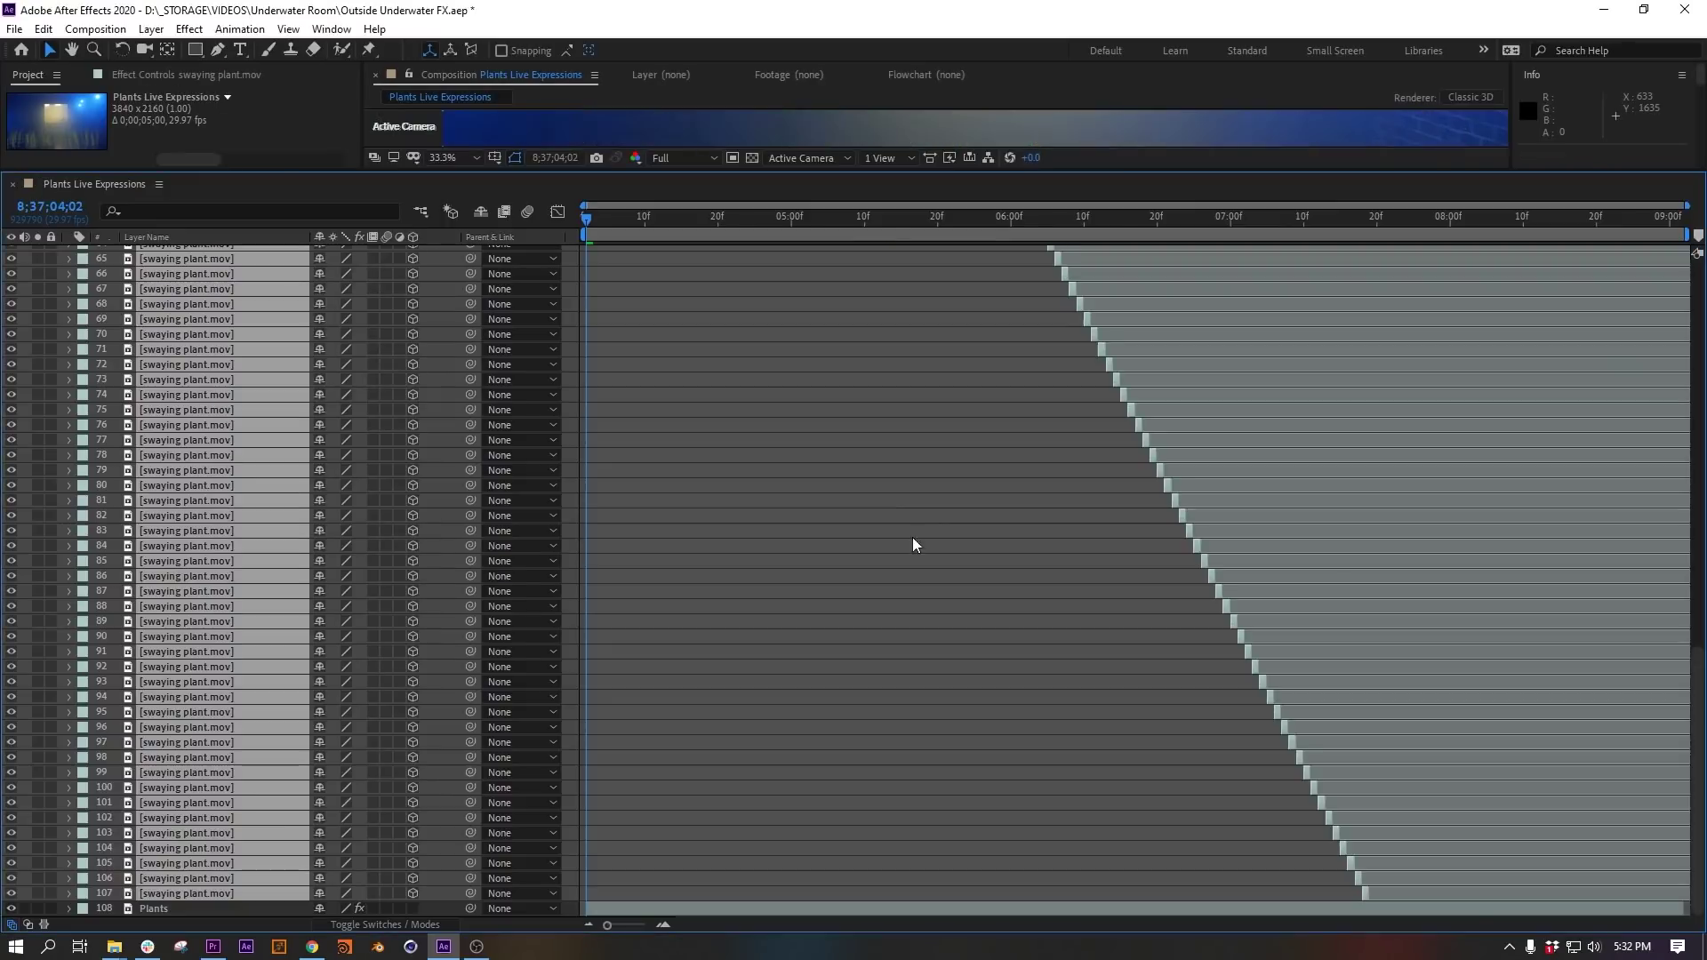
Extend the plant layers' out-points to the comp end and restore the full workspace.
scroll(915, 545, up, 10)
drag(1085, 252, 1687, 249)
key(grave)
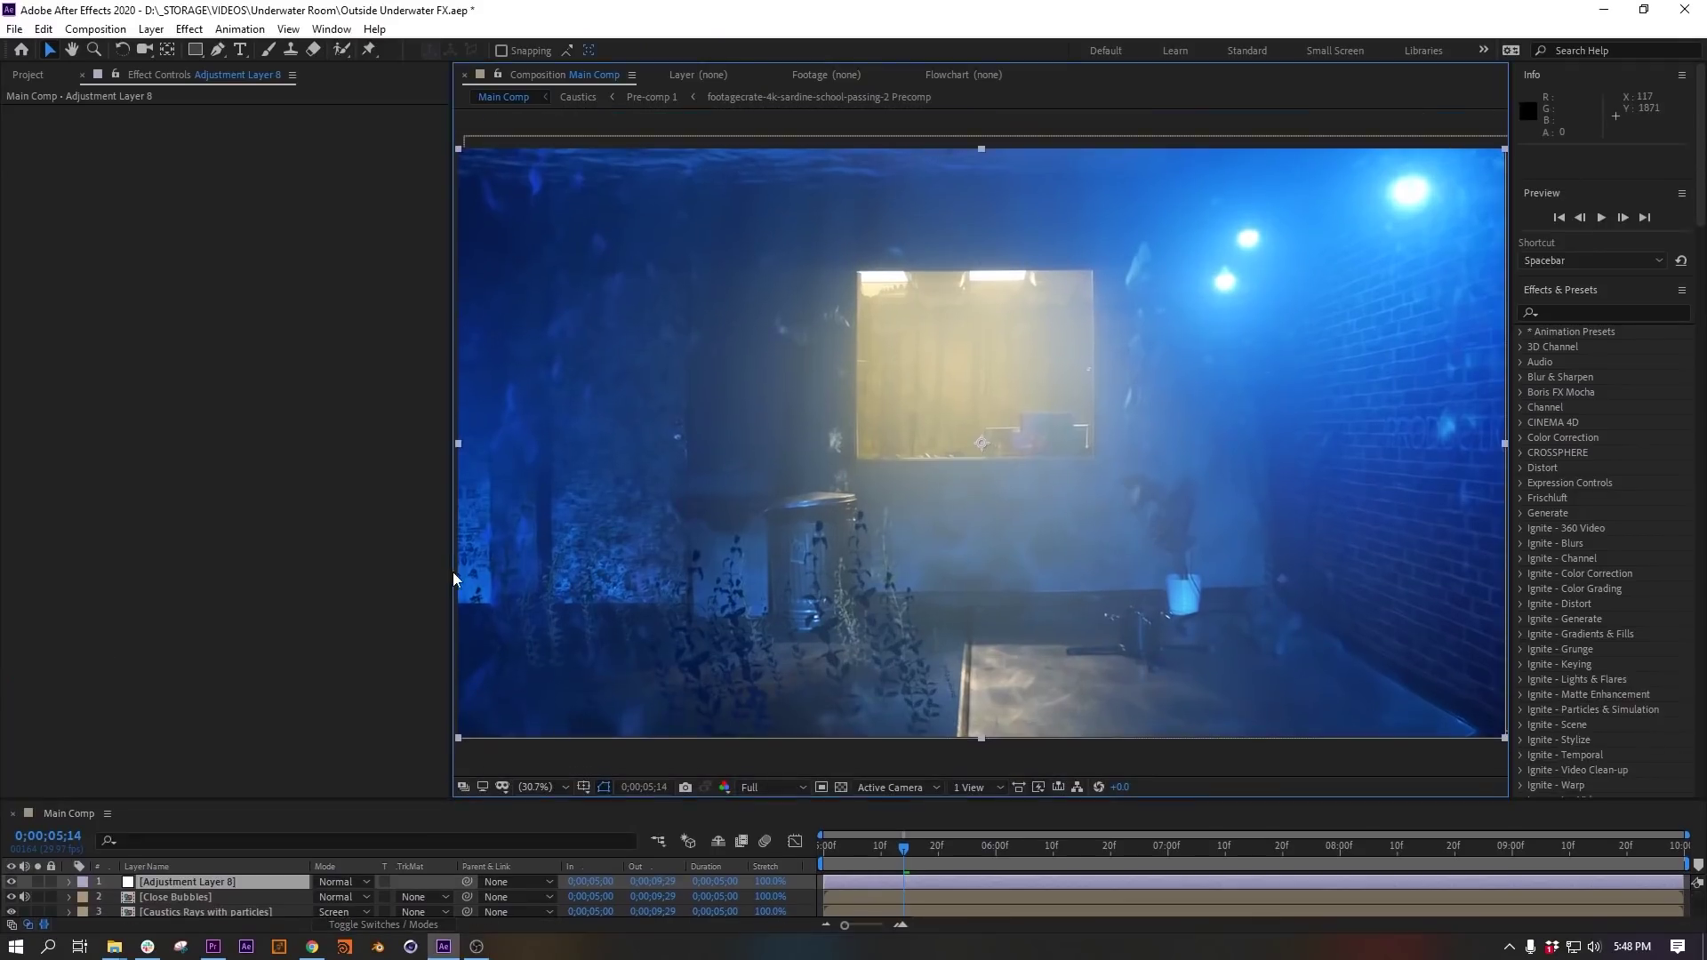
Apply Turbulent Displace to Adjustment Layer 8 with Amount 1.0 and Size about 265.
click(1674, 313)
text(Turbulent Displace)
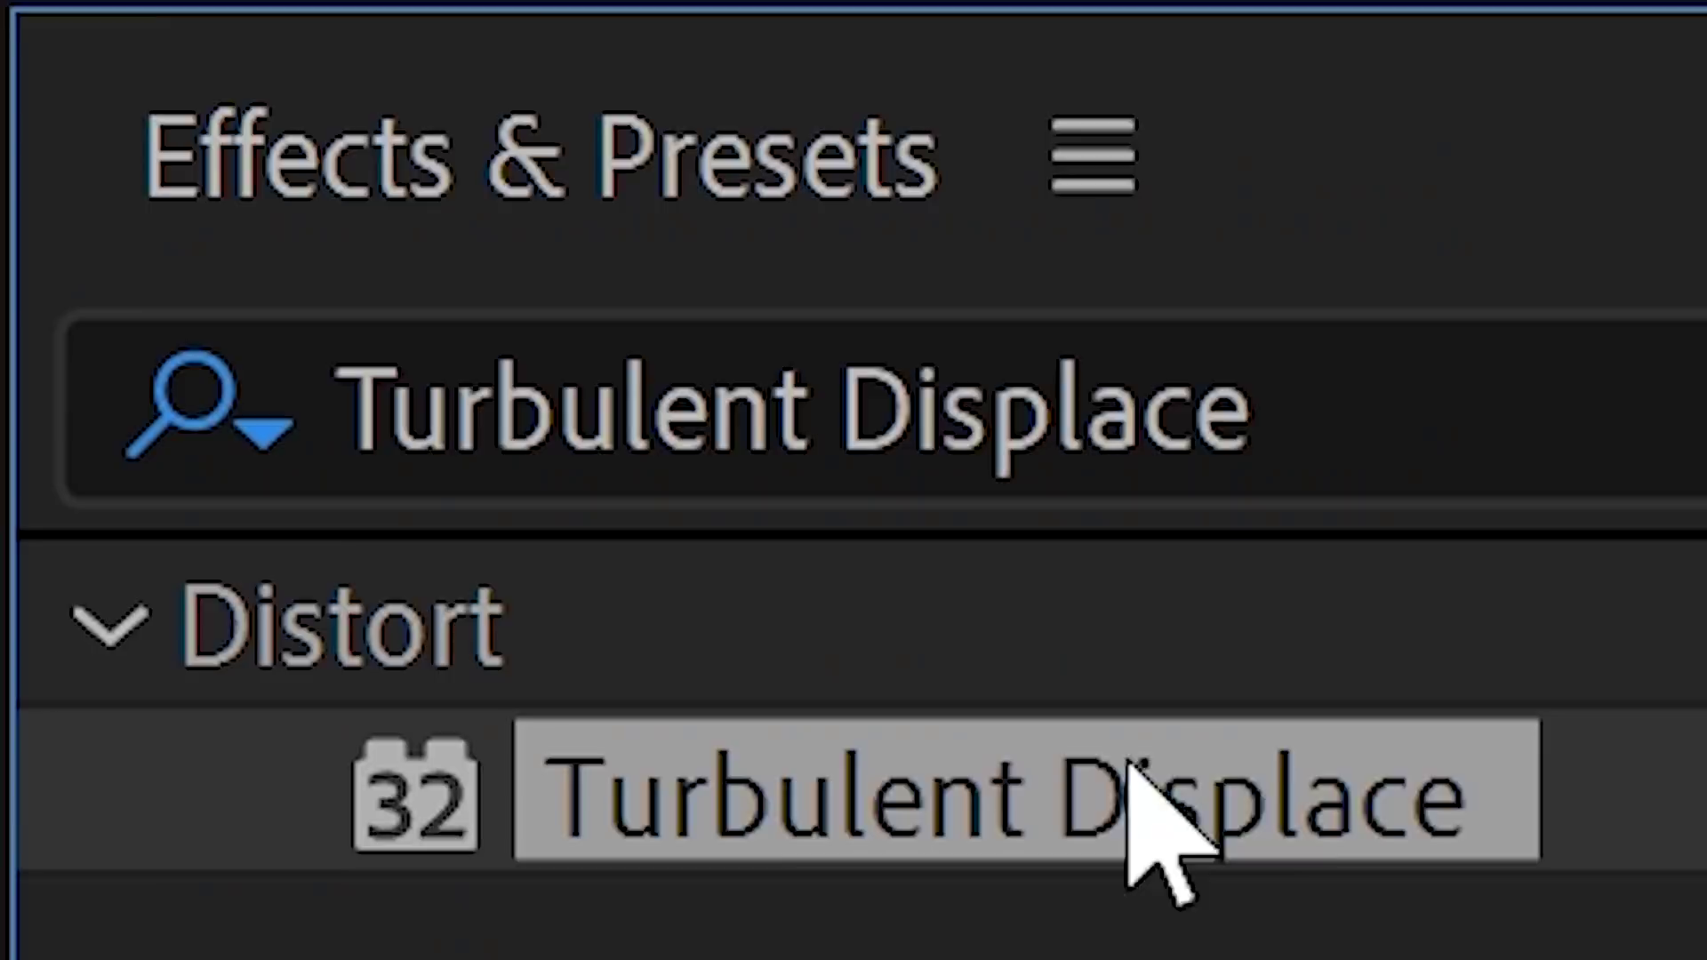
double_click(1143, 800)
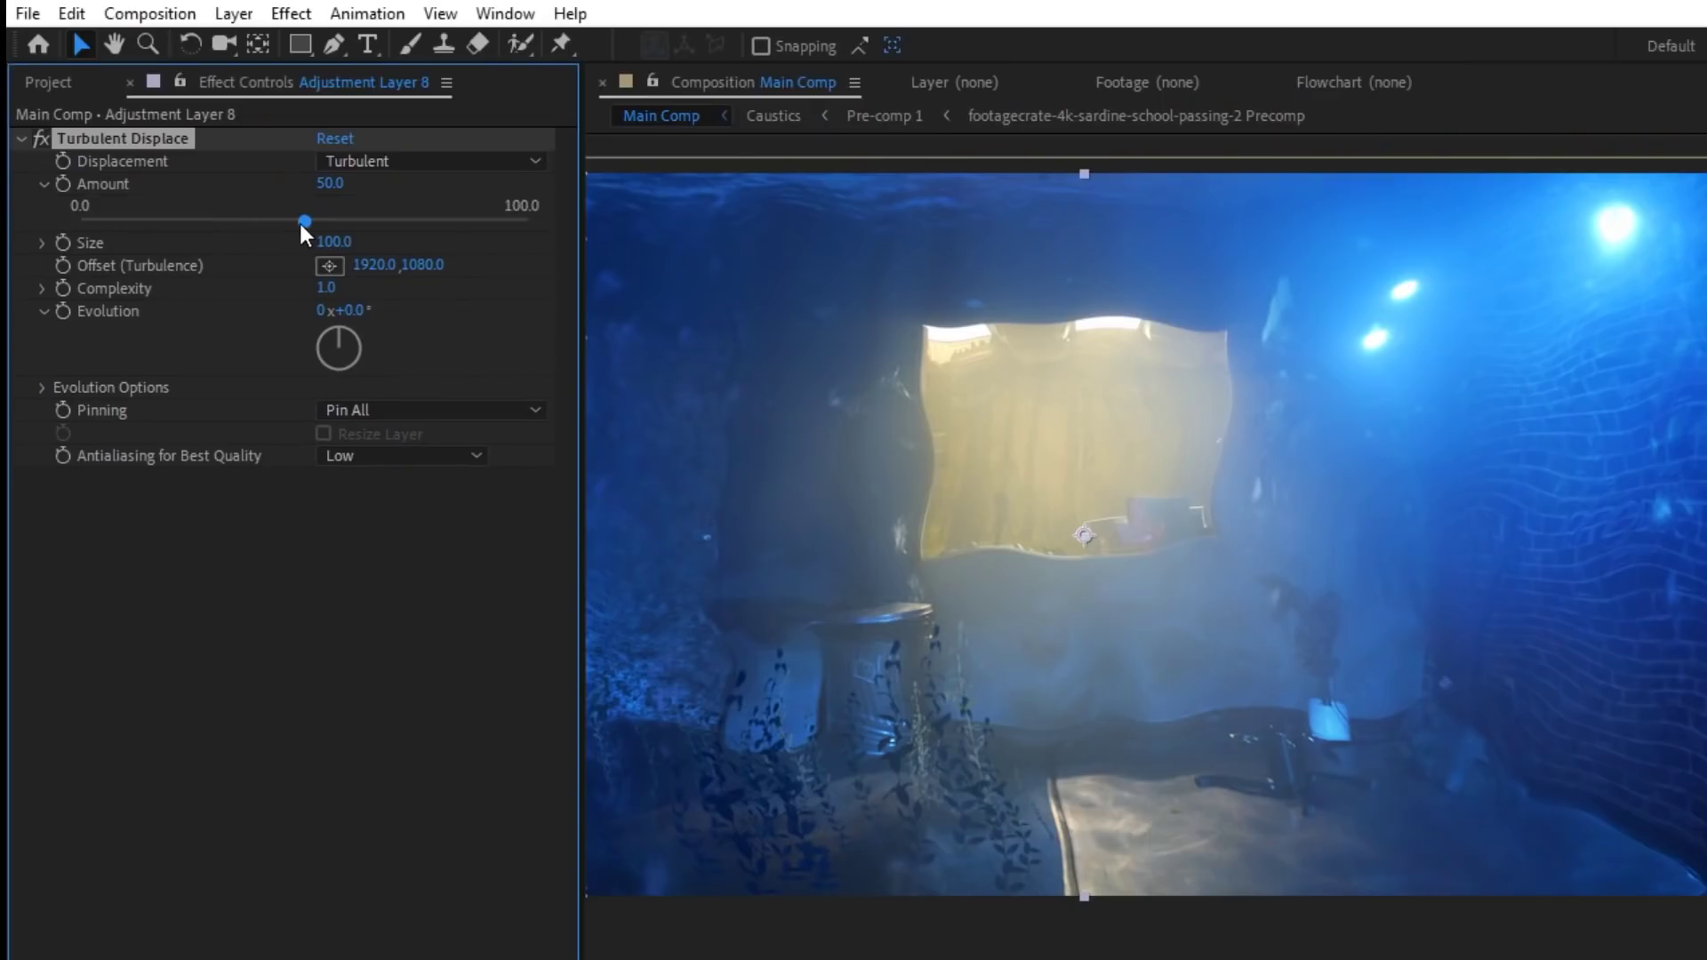
drag(298, 221, 83, 226)
click(41, 243)
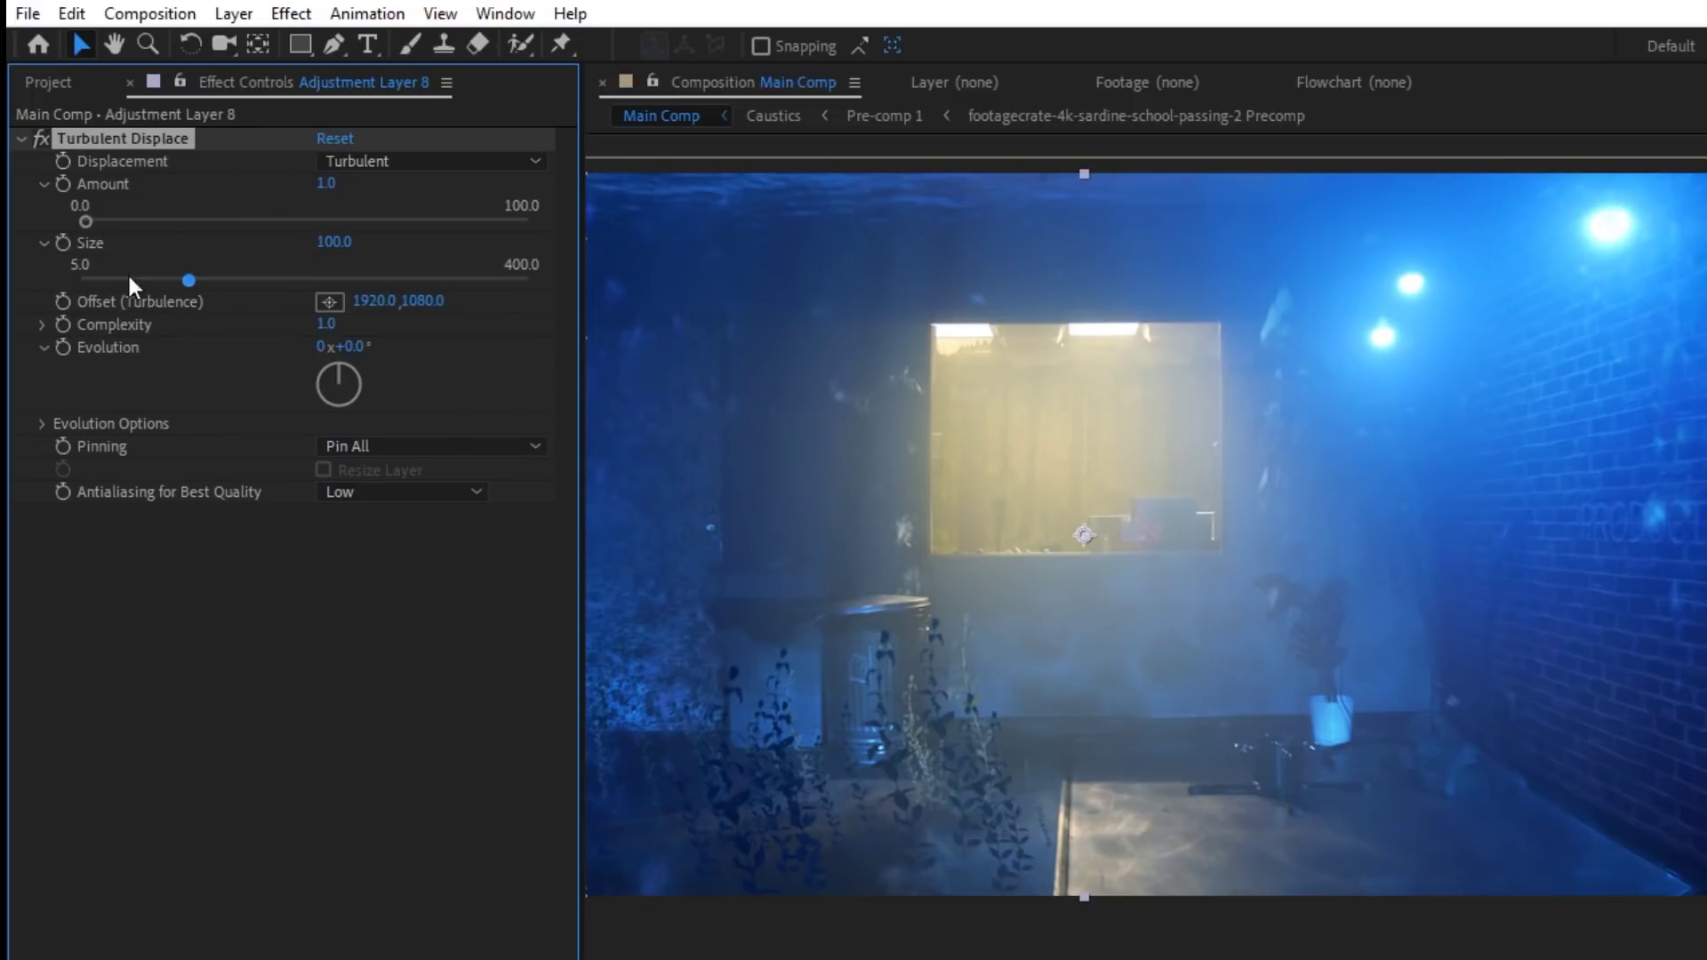
drag(414, 280, 456, 280)
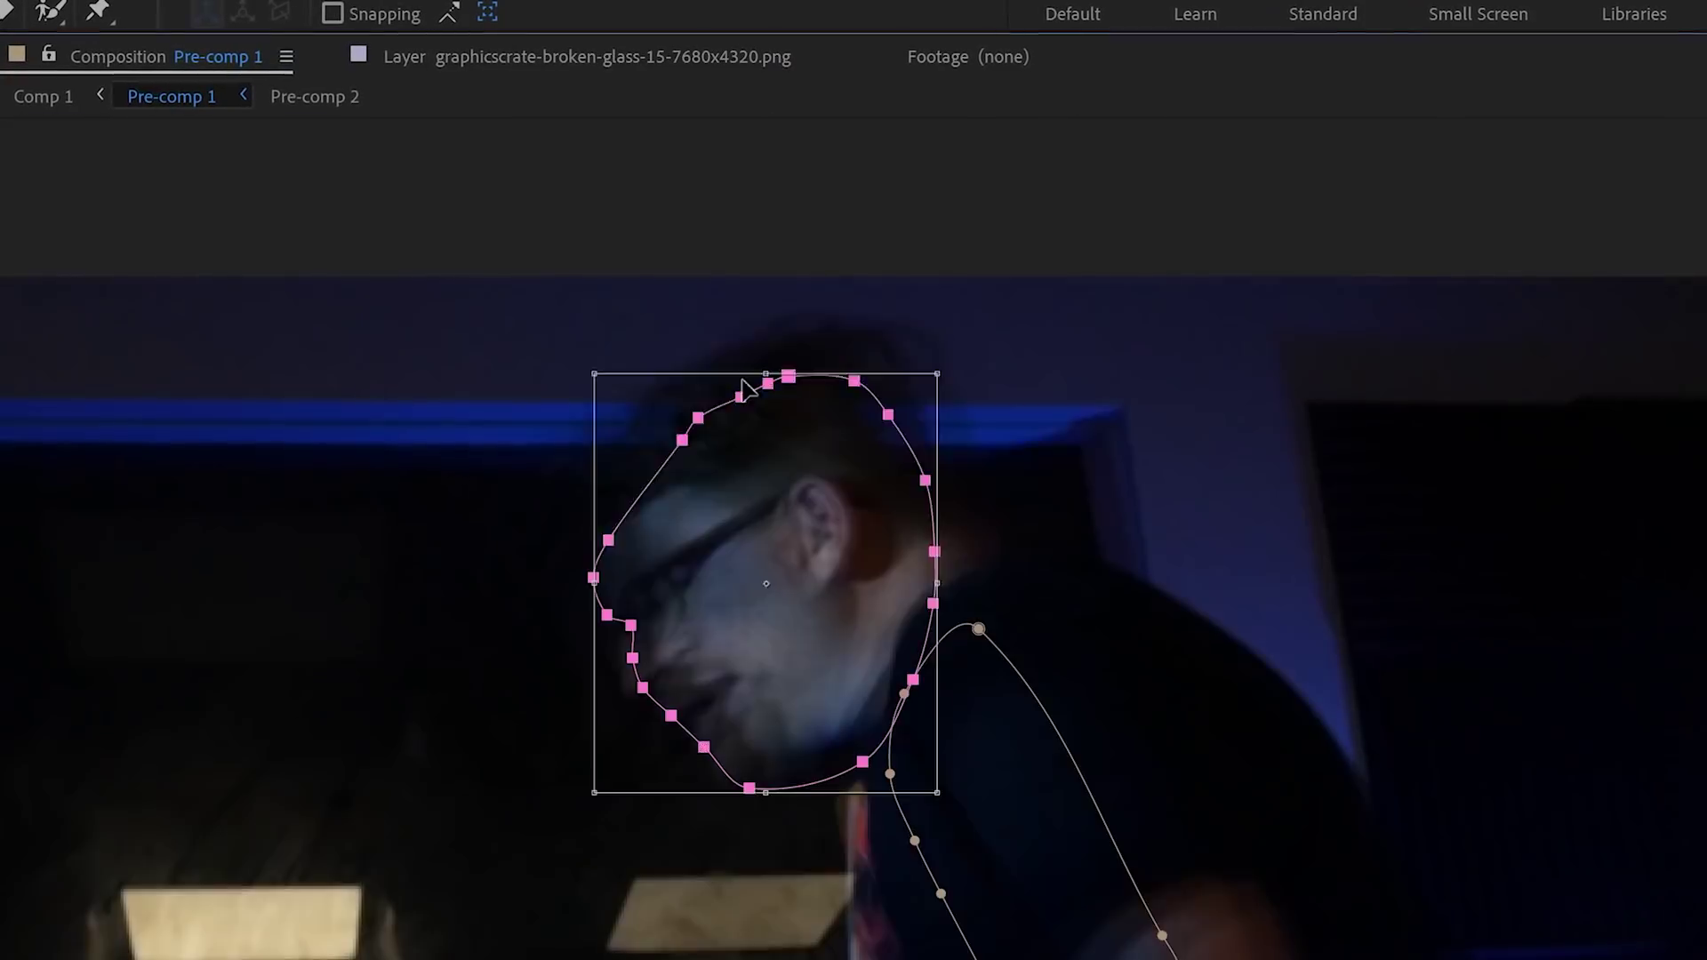
Rotate the head mask's transform box in the Layer panel.
drag(945, 370, 871, 380)
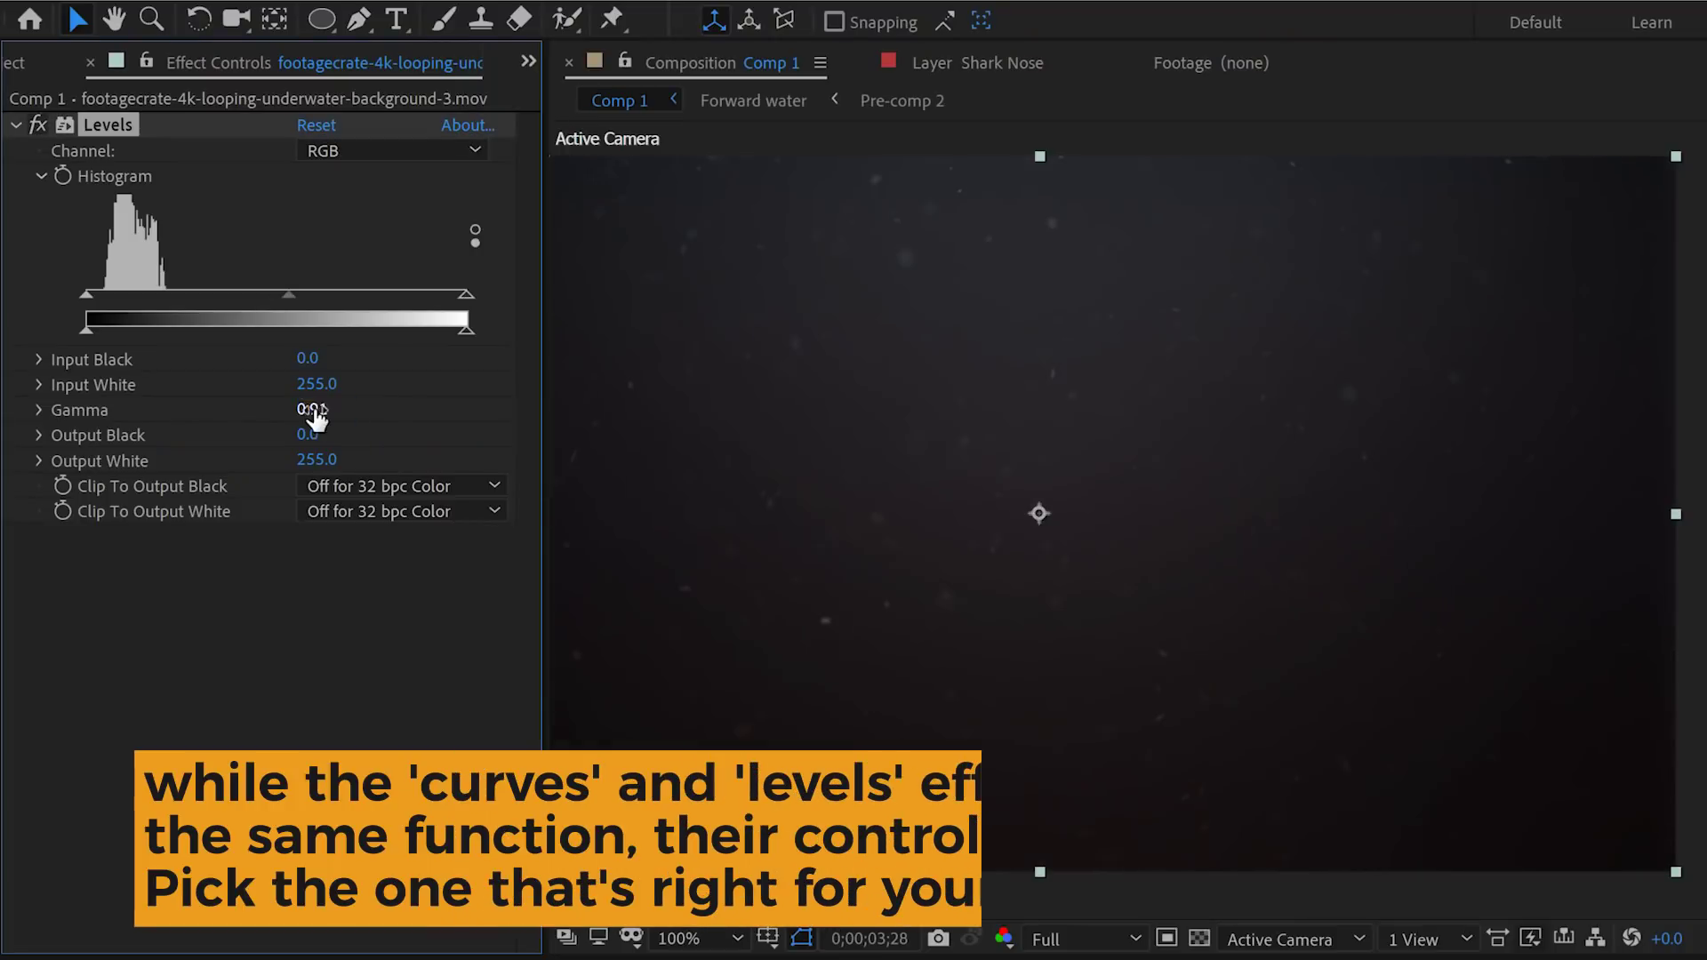
Apply Levels to Wide shot.MOV, nudging Green gamma and setting Input Black to 44.
click(387, 151)
click(387, 197)
click(360, 153)
click(360, 229)
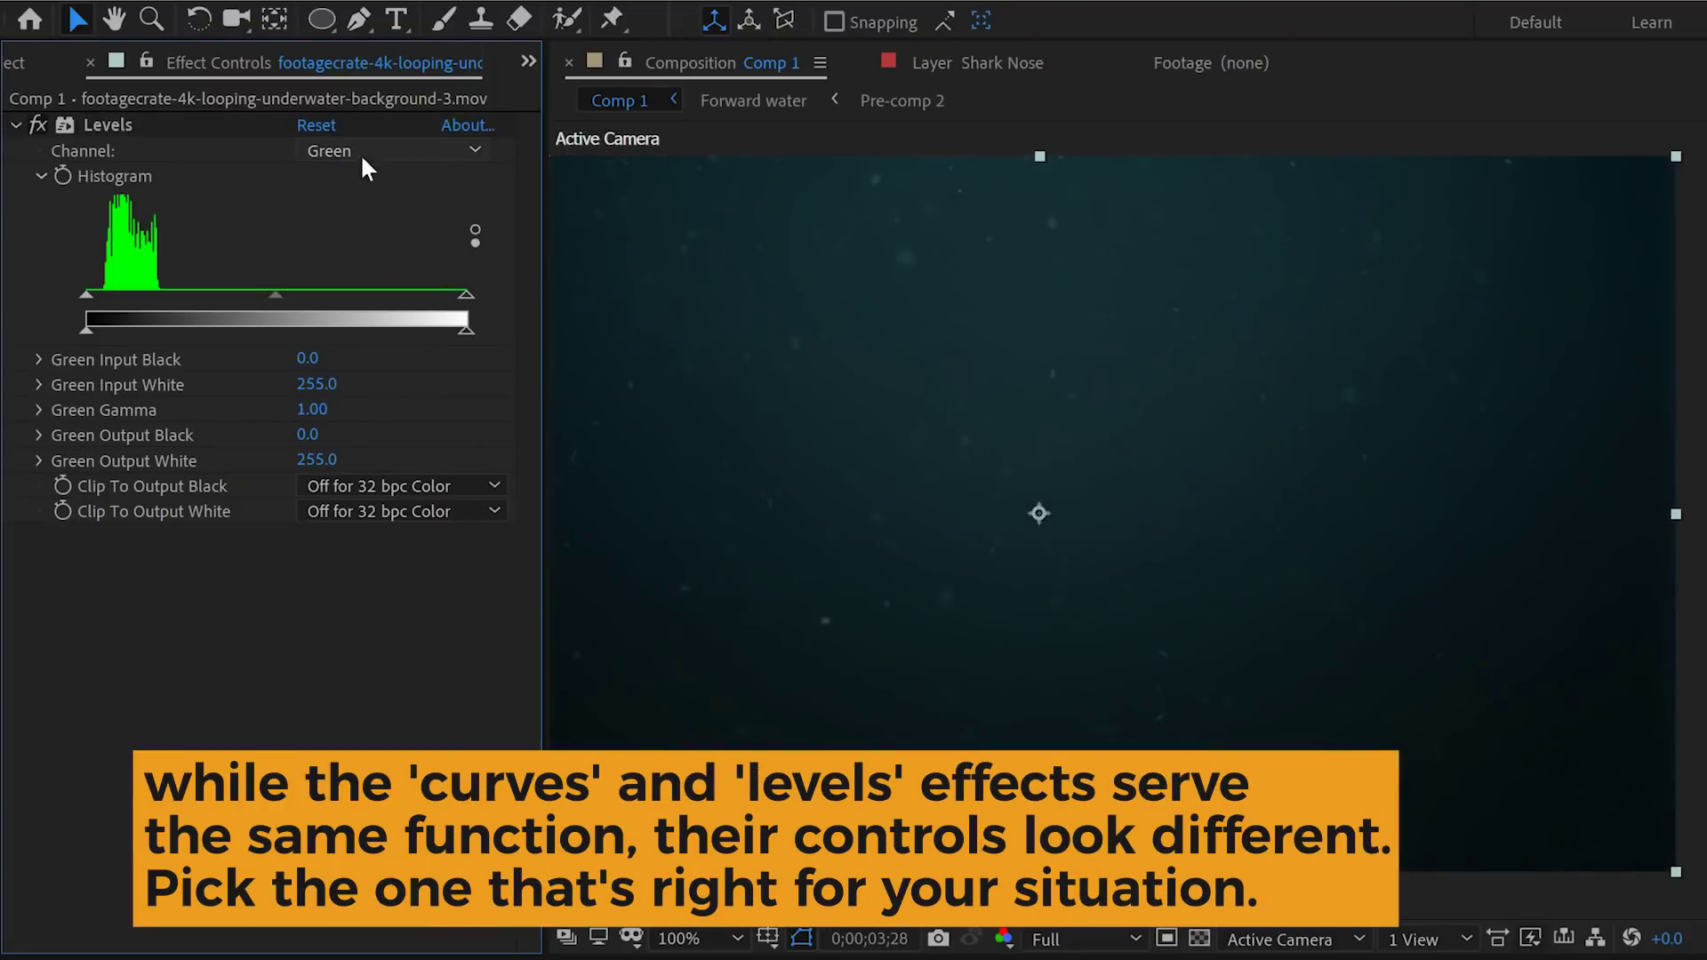
drag(275, 295, 263, 297)
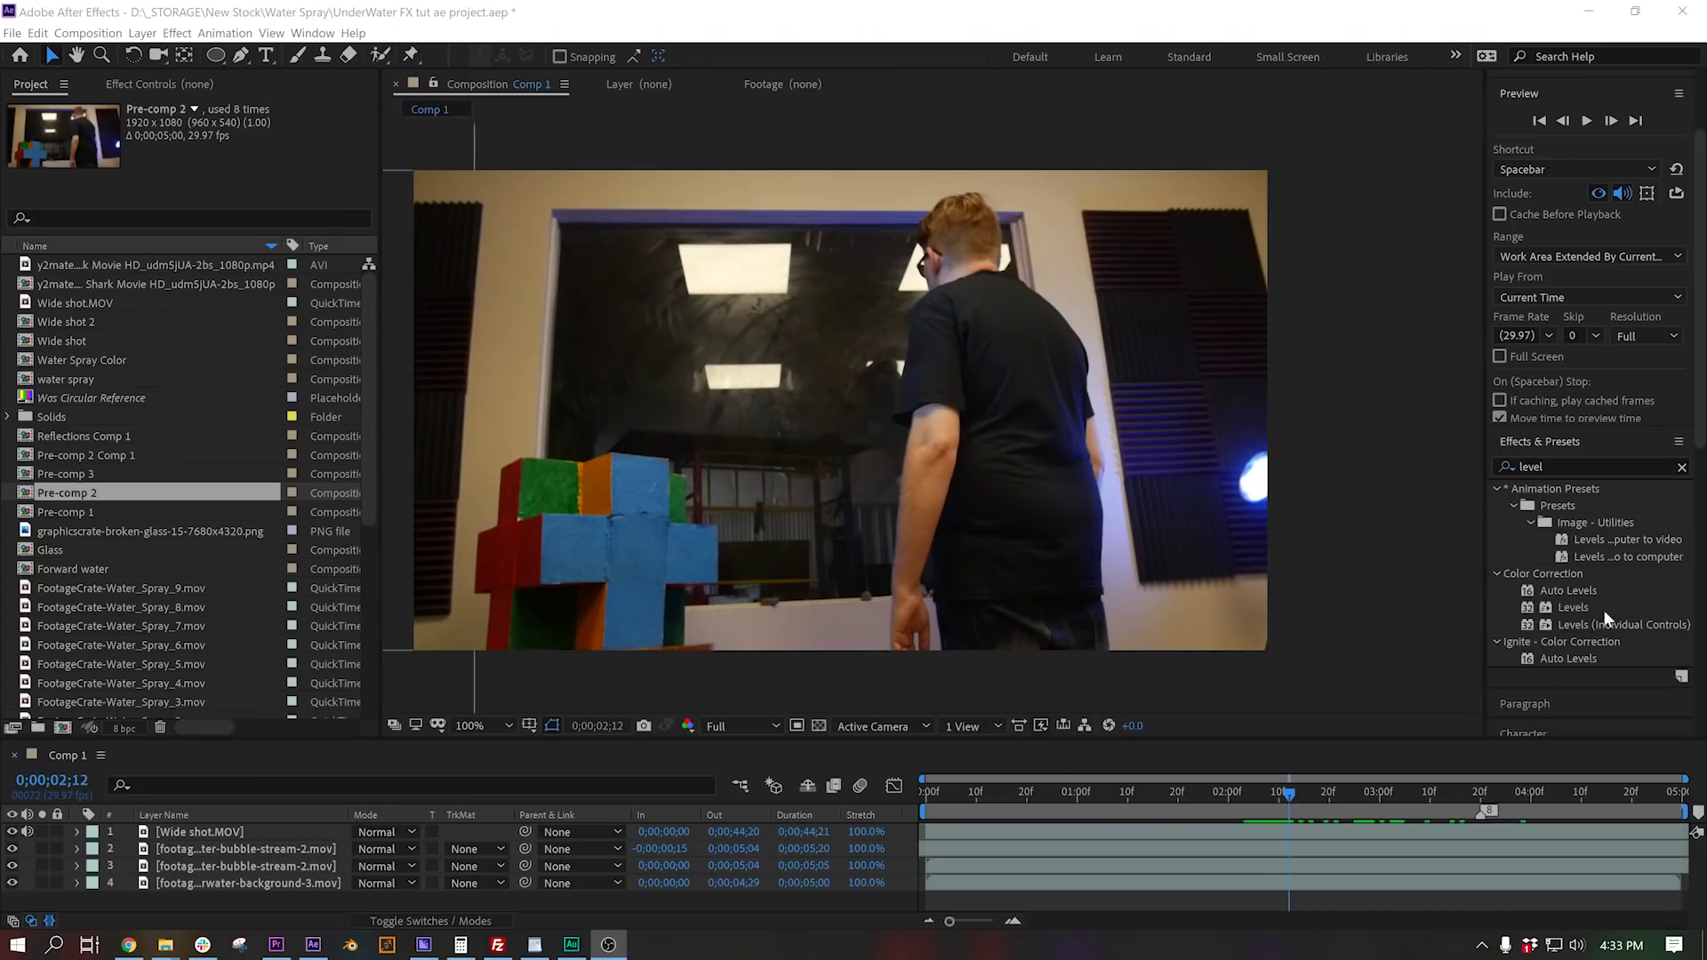
drag(772, 534, 772, 535)
drag(58, 239, 102, 253)
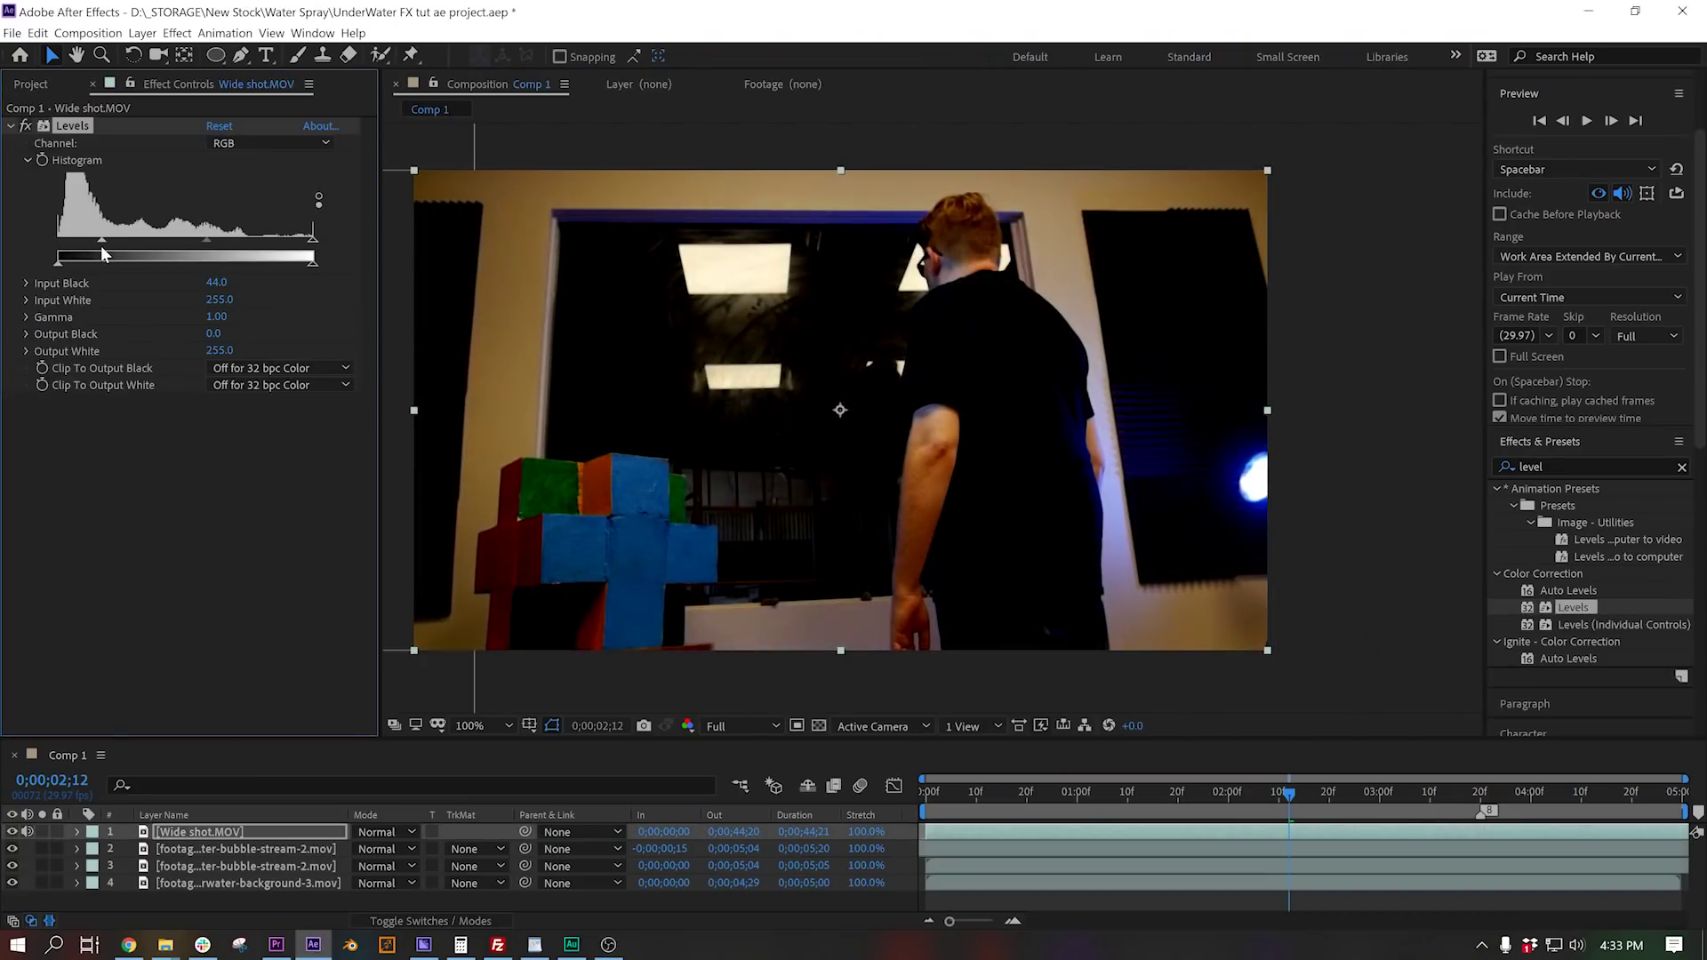
Draw a feathered rectangle mask on Wide shot.MOV and set its blending mode to Screen.
drag(532, 226, 1467, 515)
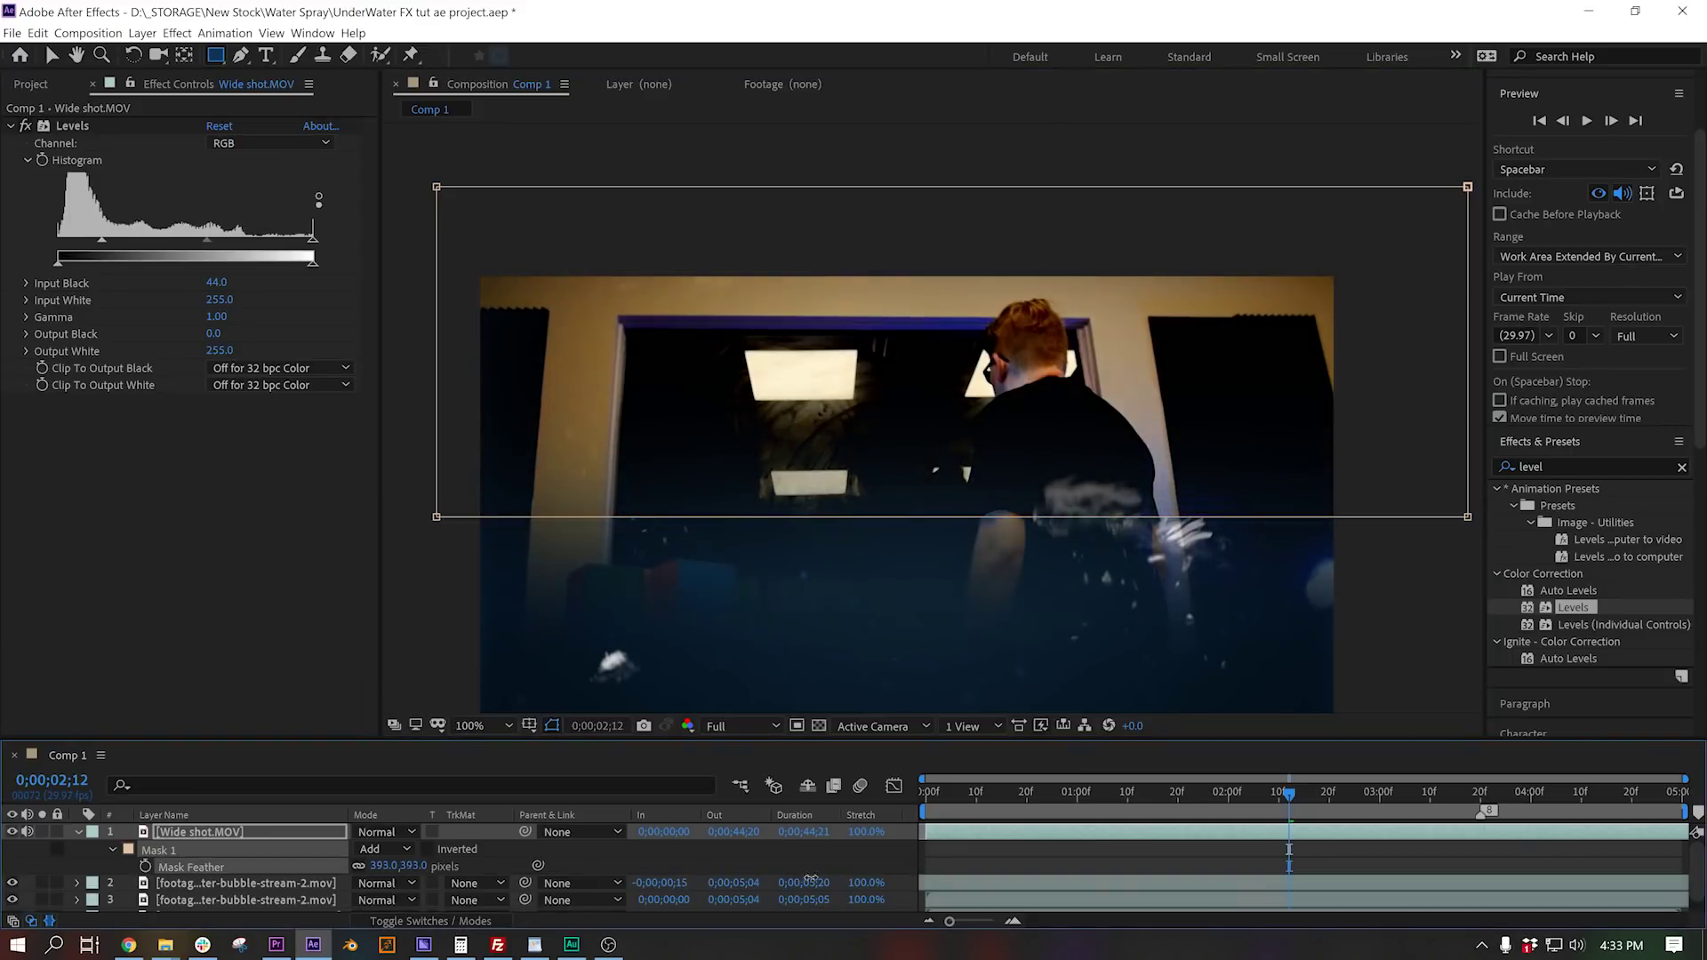
scroll(839, 465, down, 2)
drag(396, 865, 406, 865)
click(384, 832)
click(422, 363)
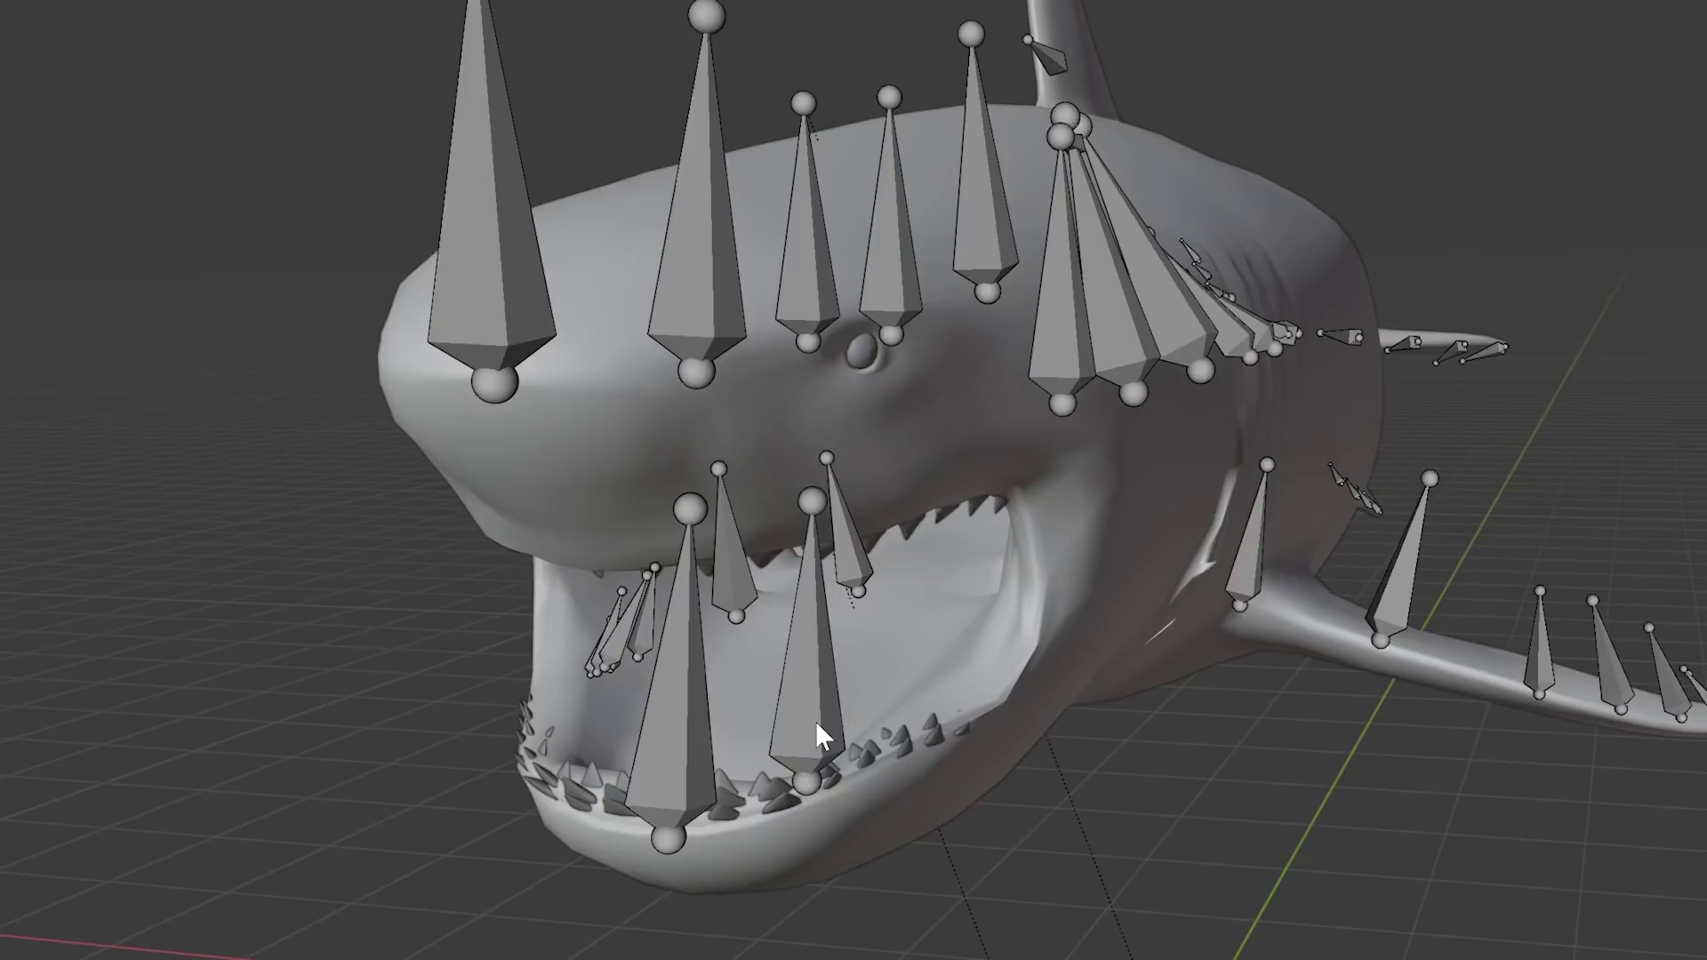
Rotate the Great White Shark model in RenderCrate's 360° preview.
click(814, 722)
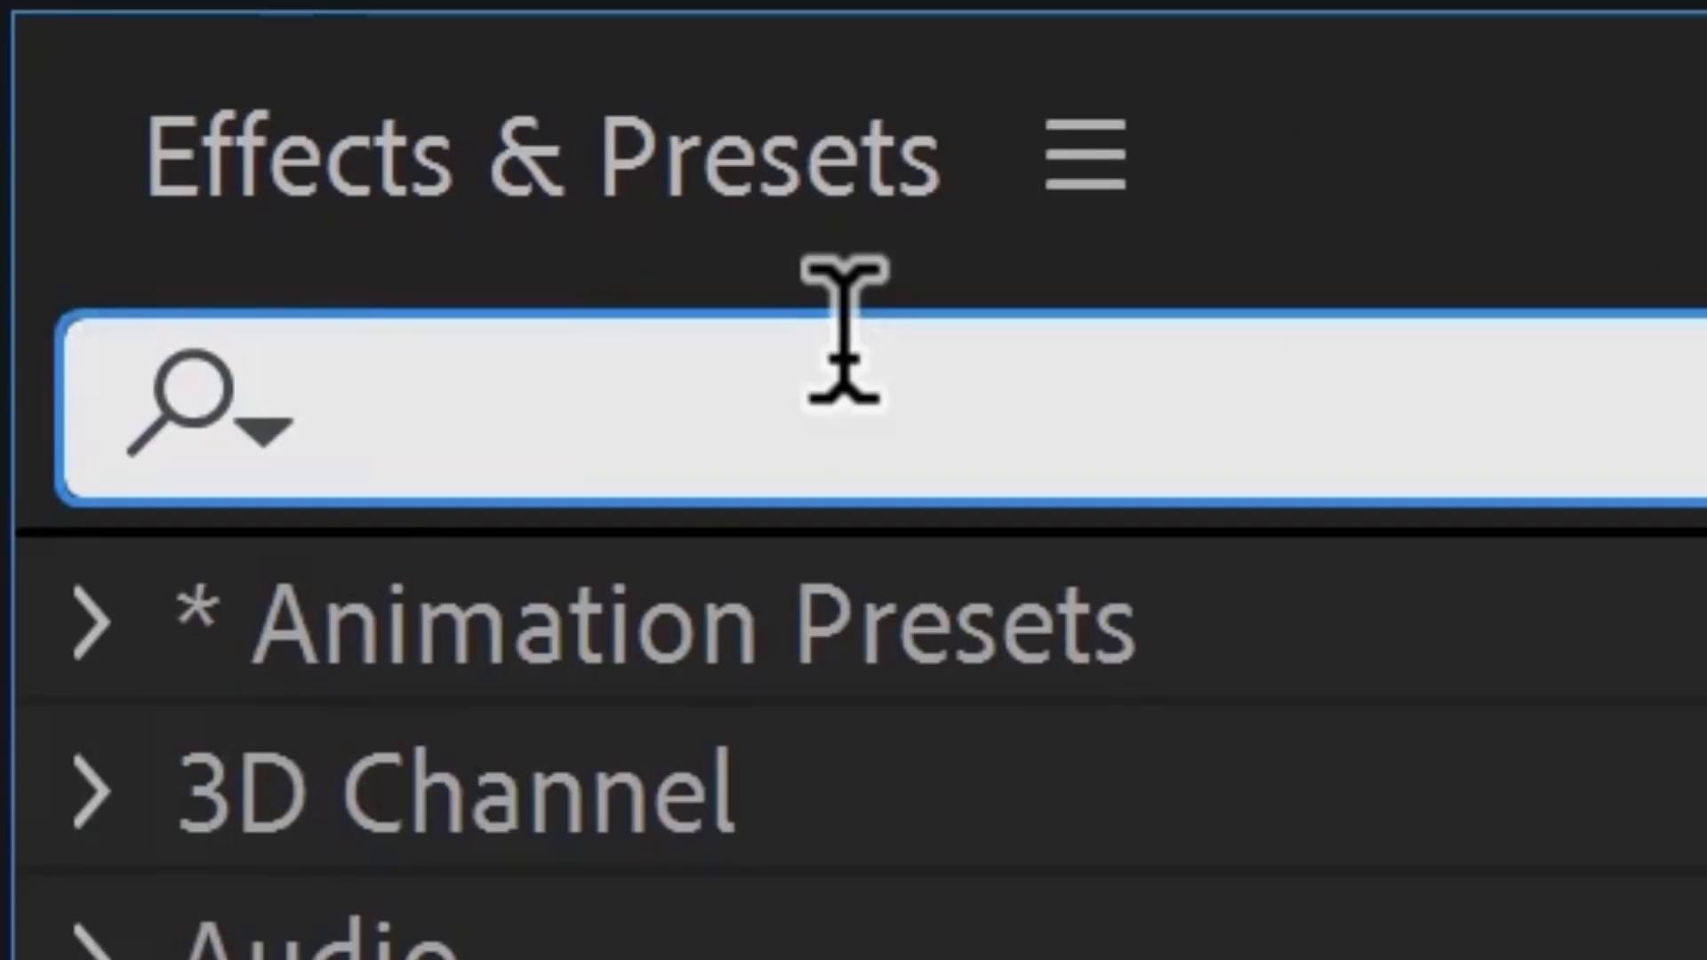
Apply the Element effect and import the animated shark model.
text(Element)
click(762, 793)
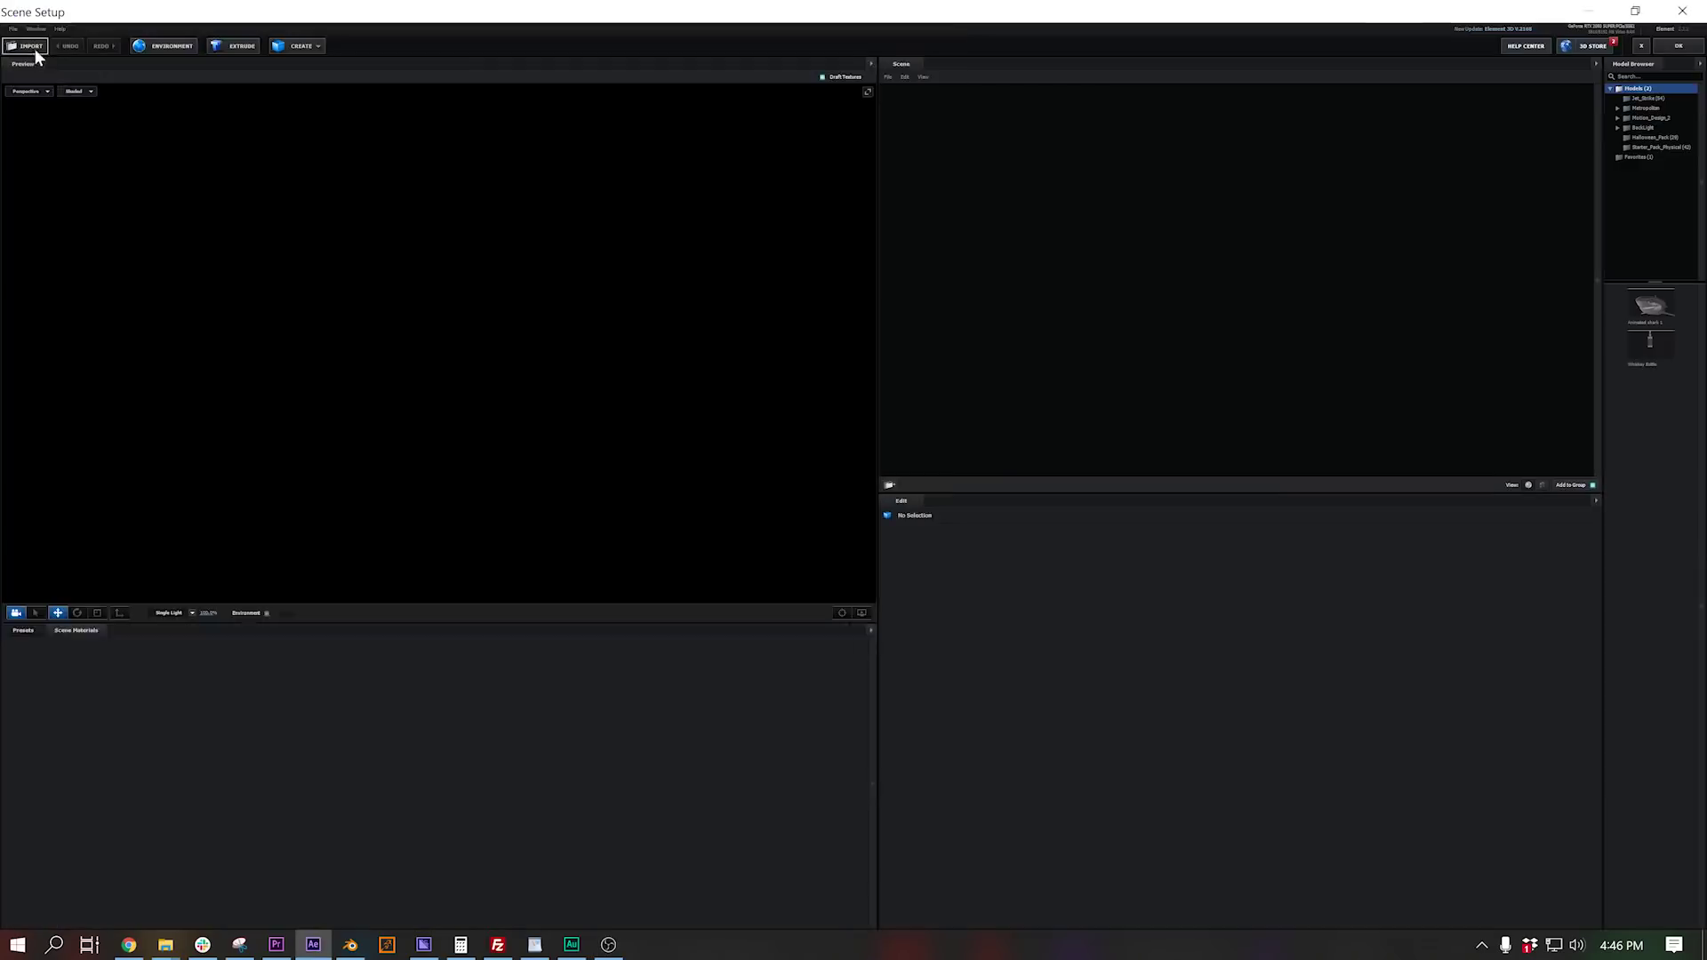
click(33, 48)
key(Return)
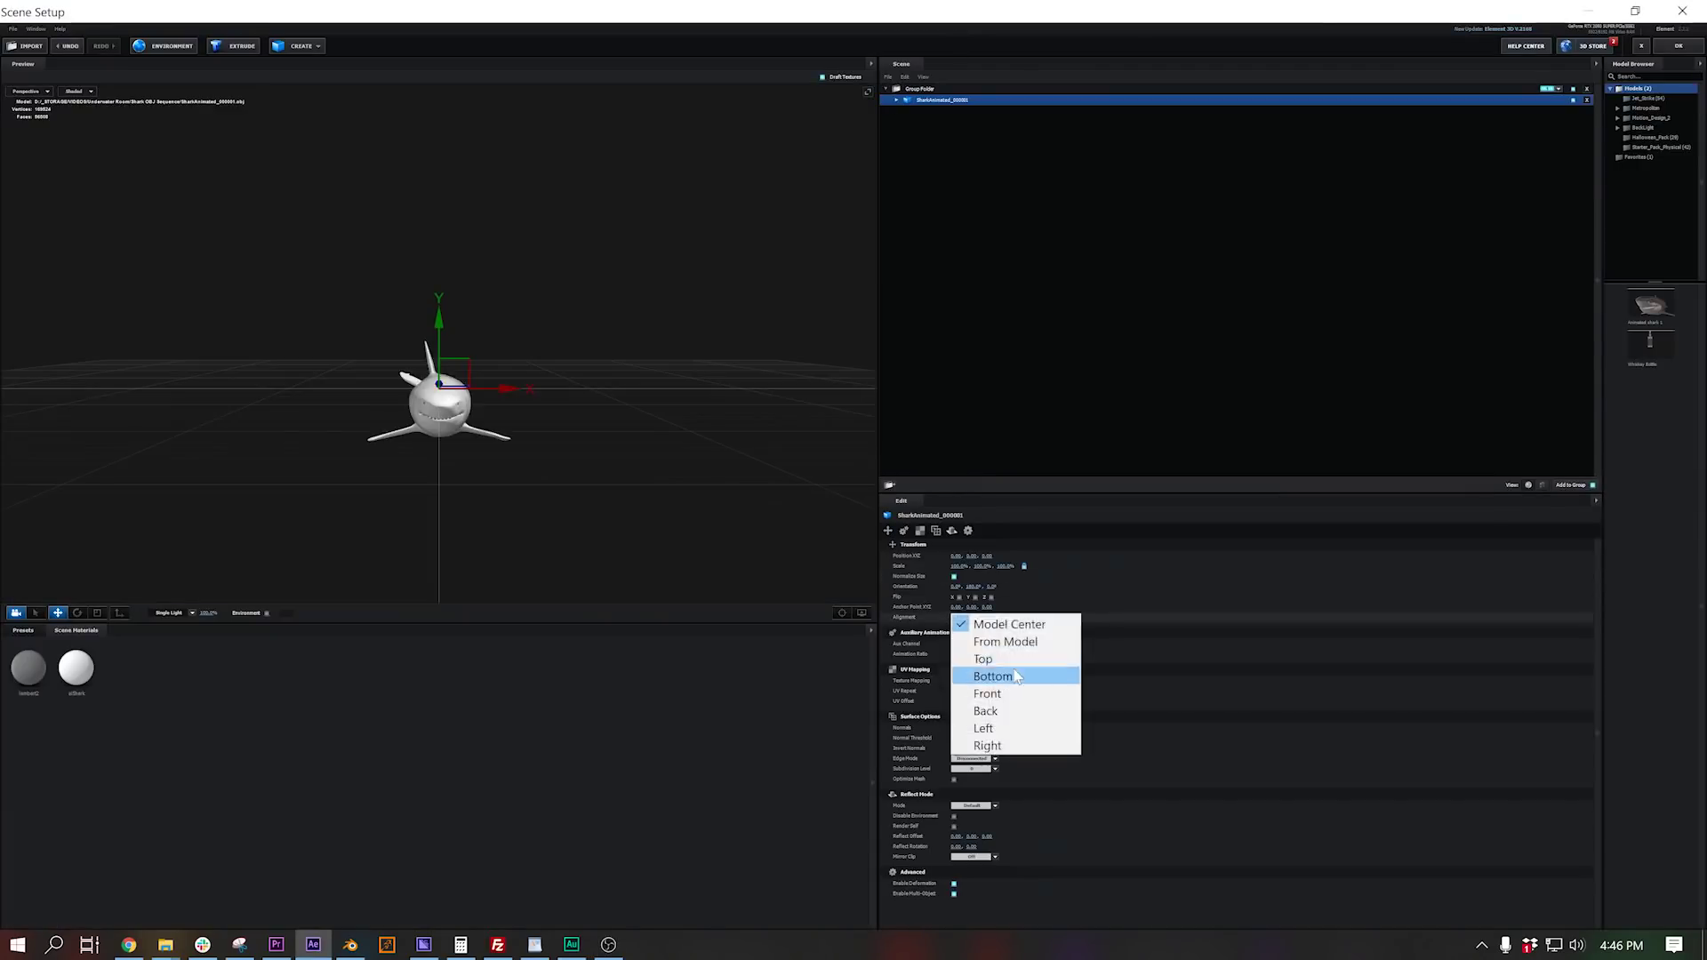
Assign GreatWhite_BaseColor as the shark's Diffuse texture and orbit the preview to face it.
click(966, 593)
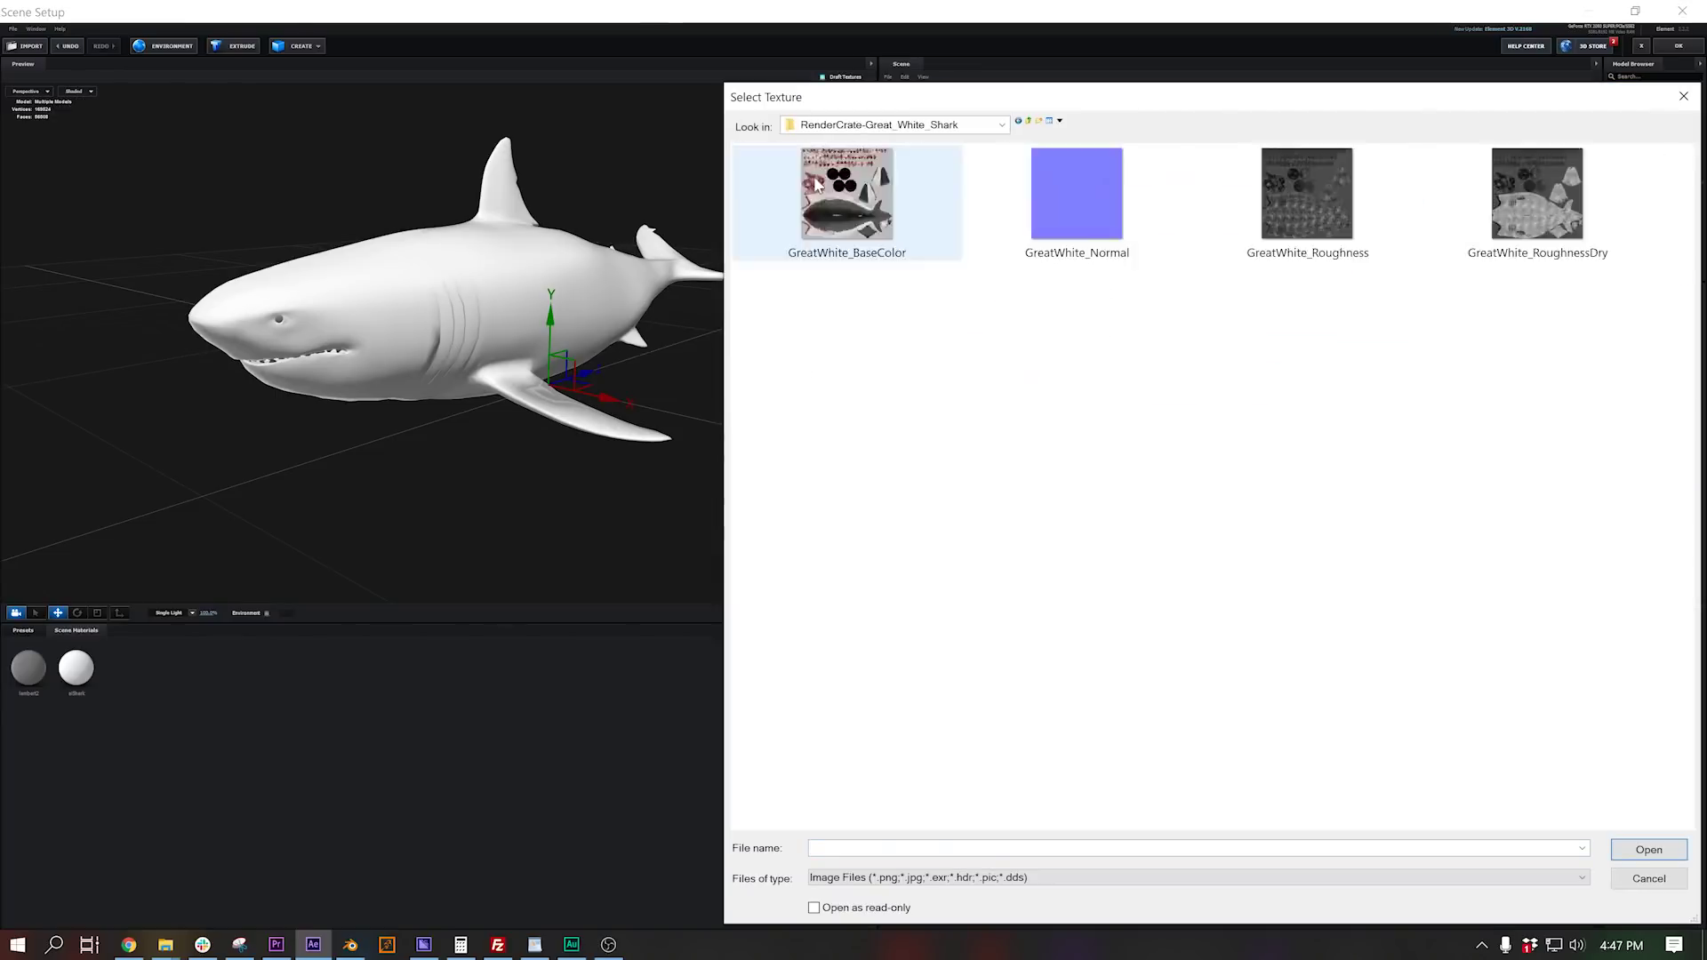
double_click(816, 184)
click(1097, 705)
right_click(945, 122)
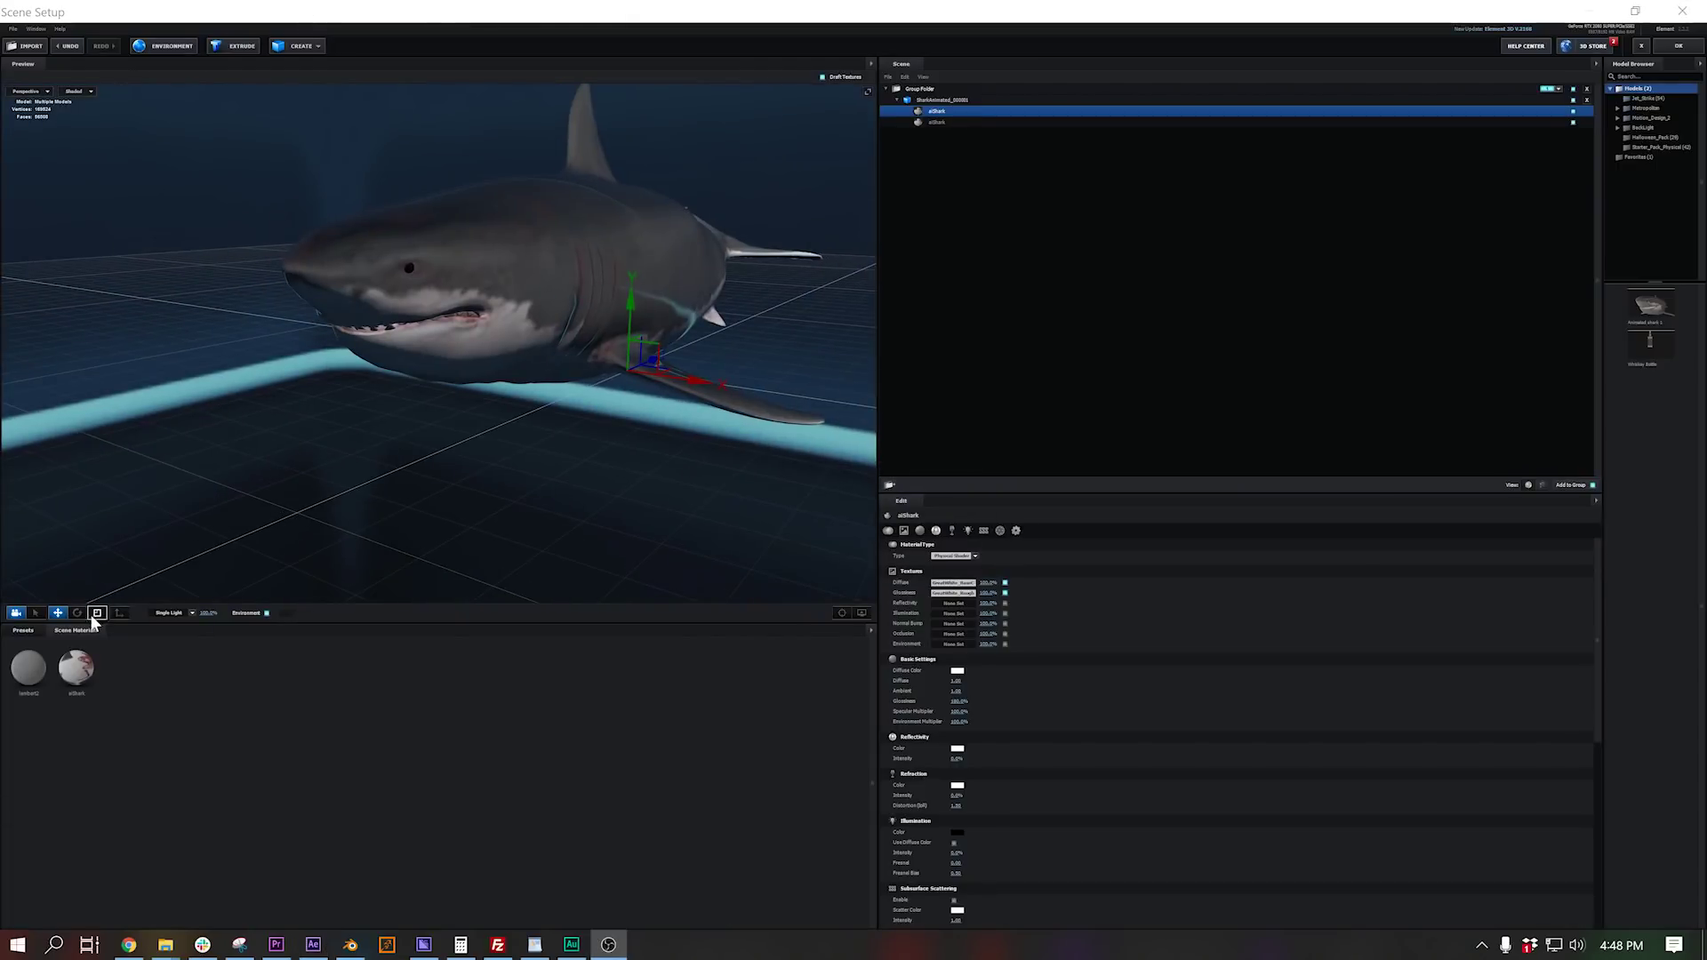
drag(591, 462, 599, 336)
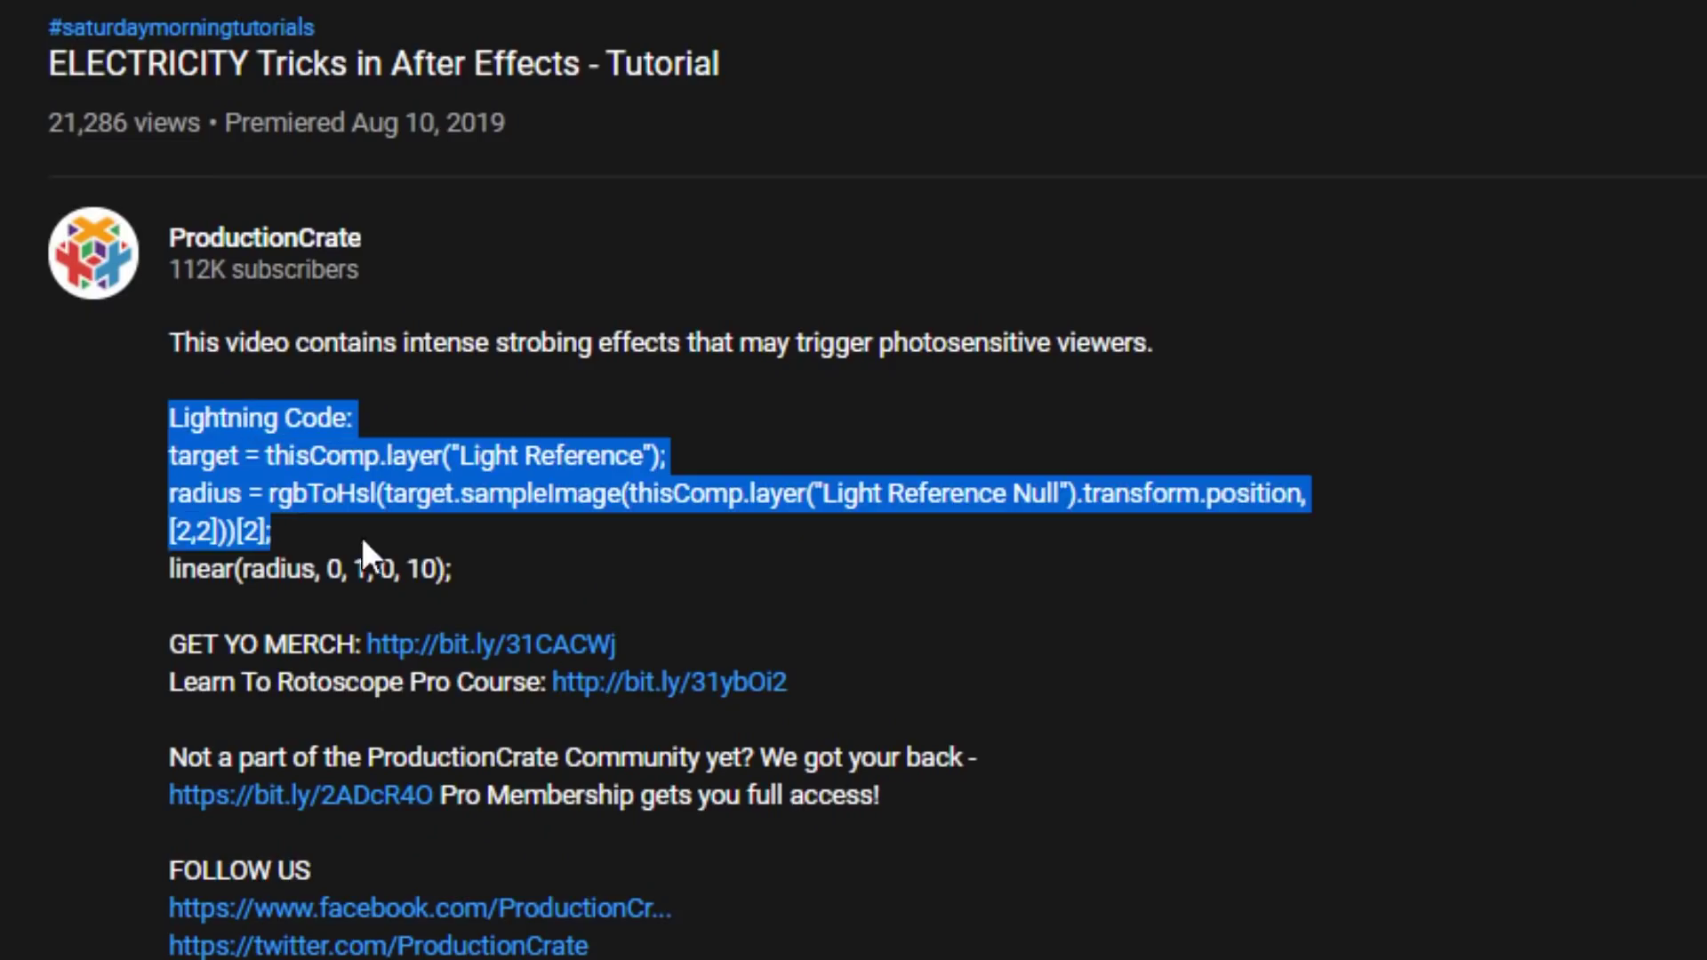
Copy the sampleImage expression text from the ELECTRICITY Tricks video.
drag(361, 537, 455, 570)
right_click(317, 504)
click(334, 521)
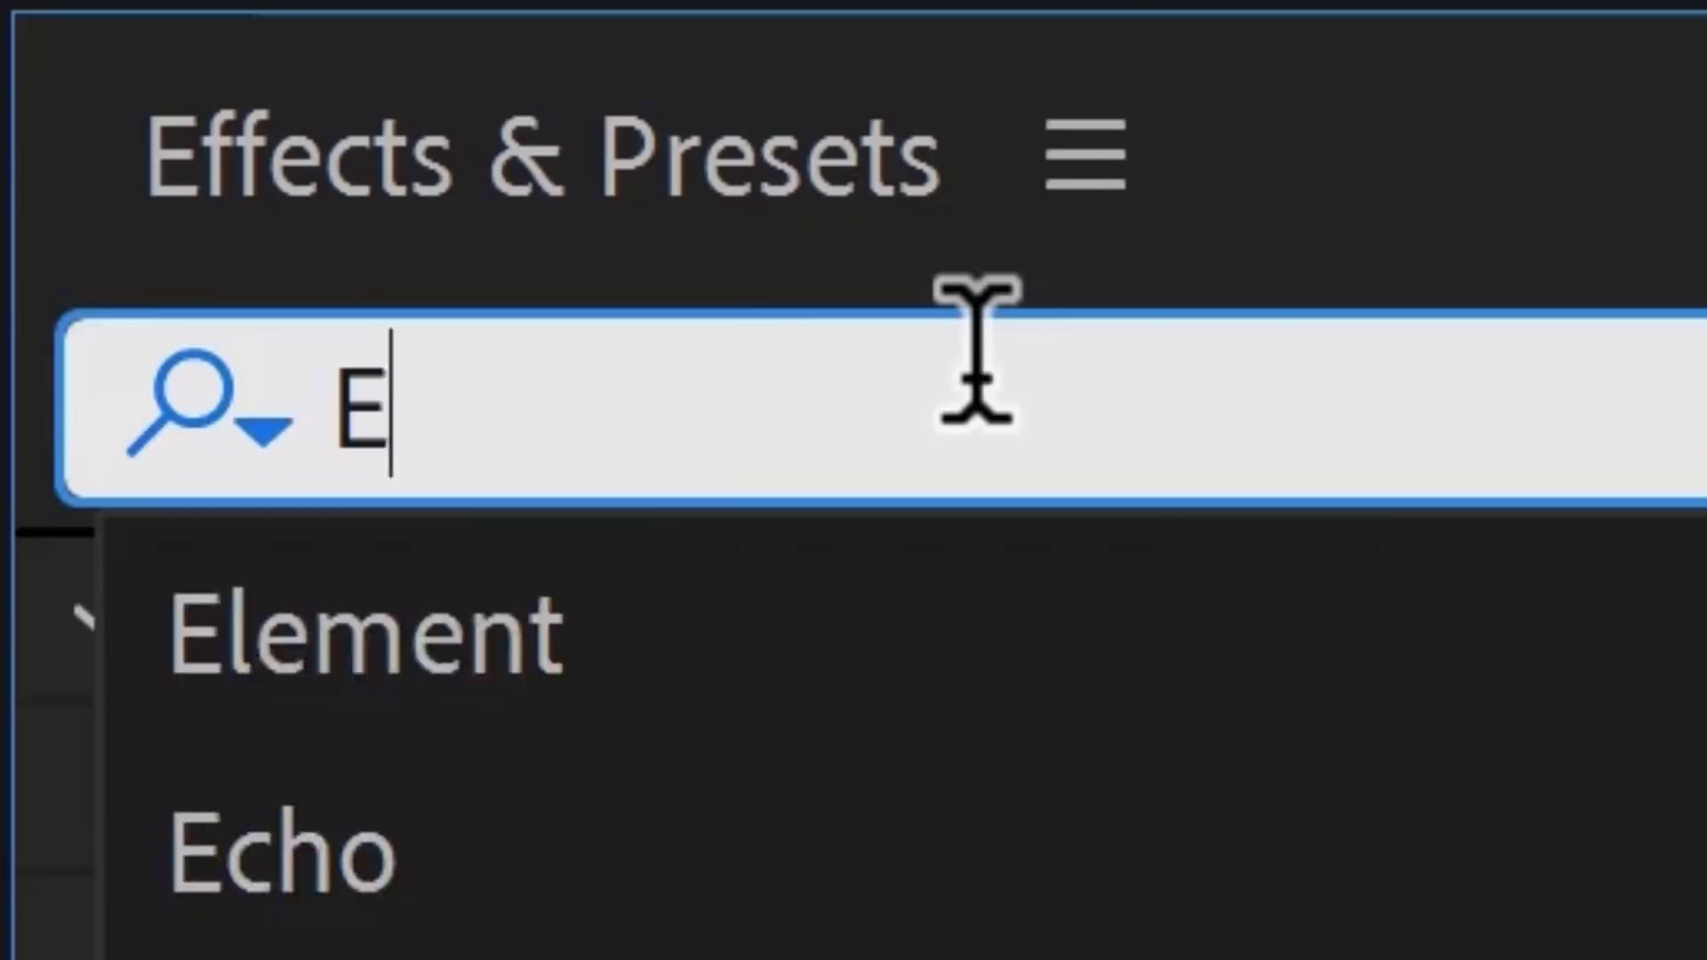
Grade Glass with Exposure -4.00 and blue Tritone midtones, then add an effect-free duplicate.
text(xposure)
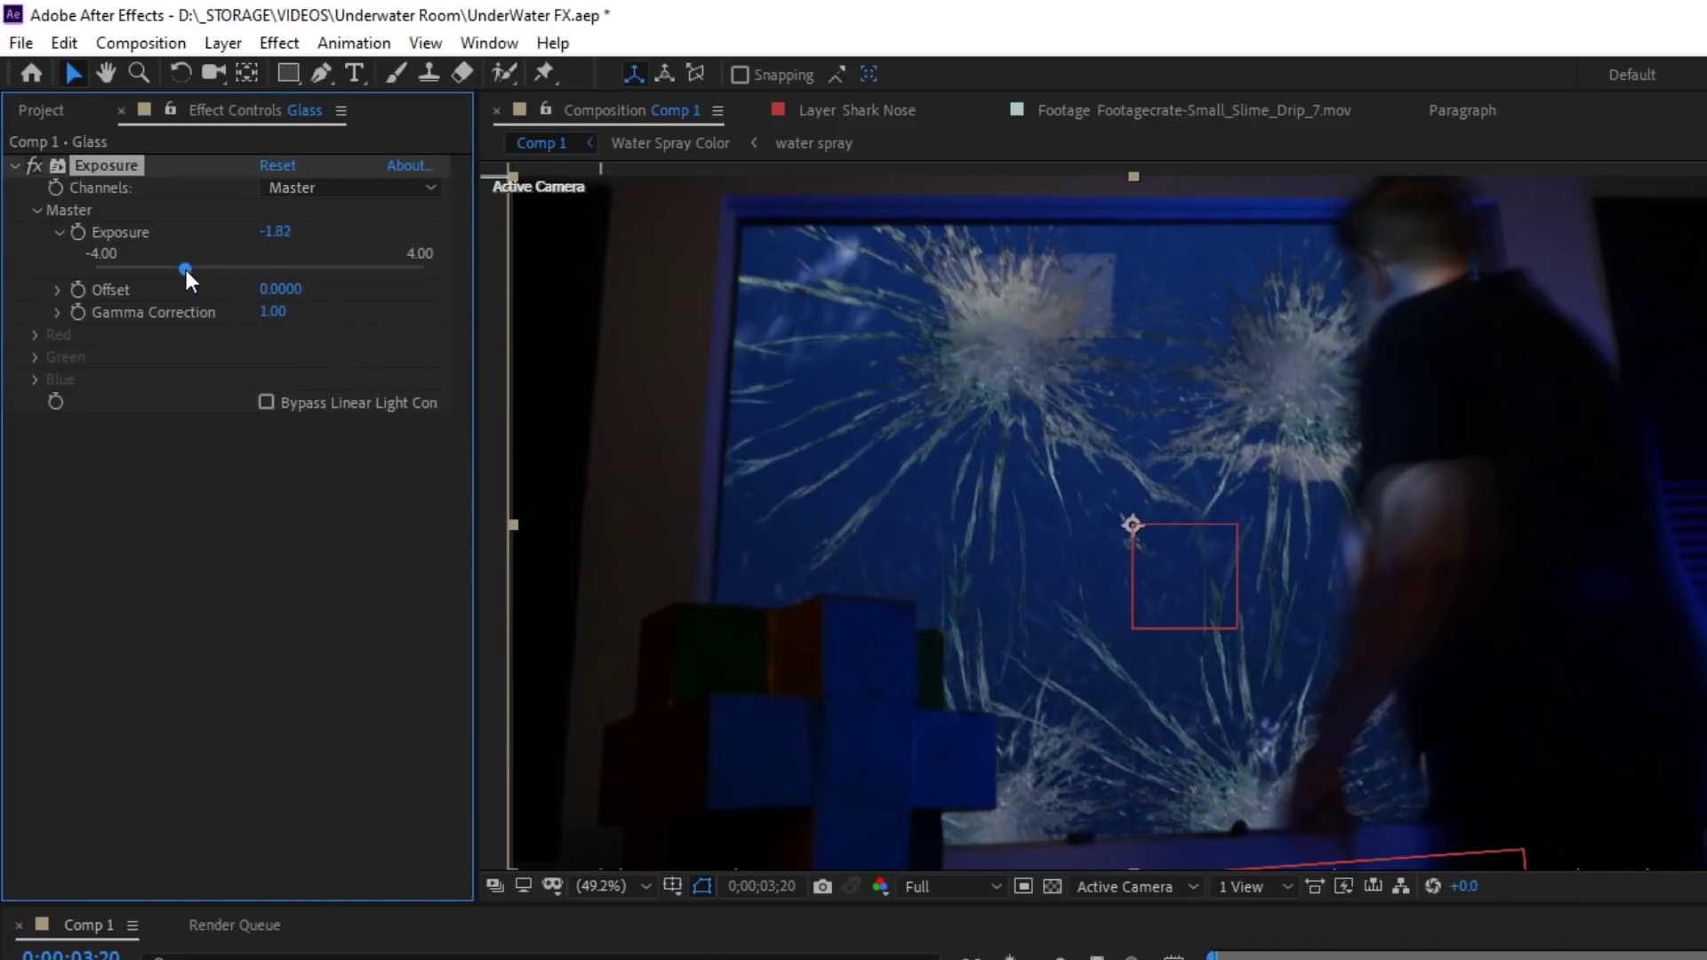
text(Tritone)
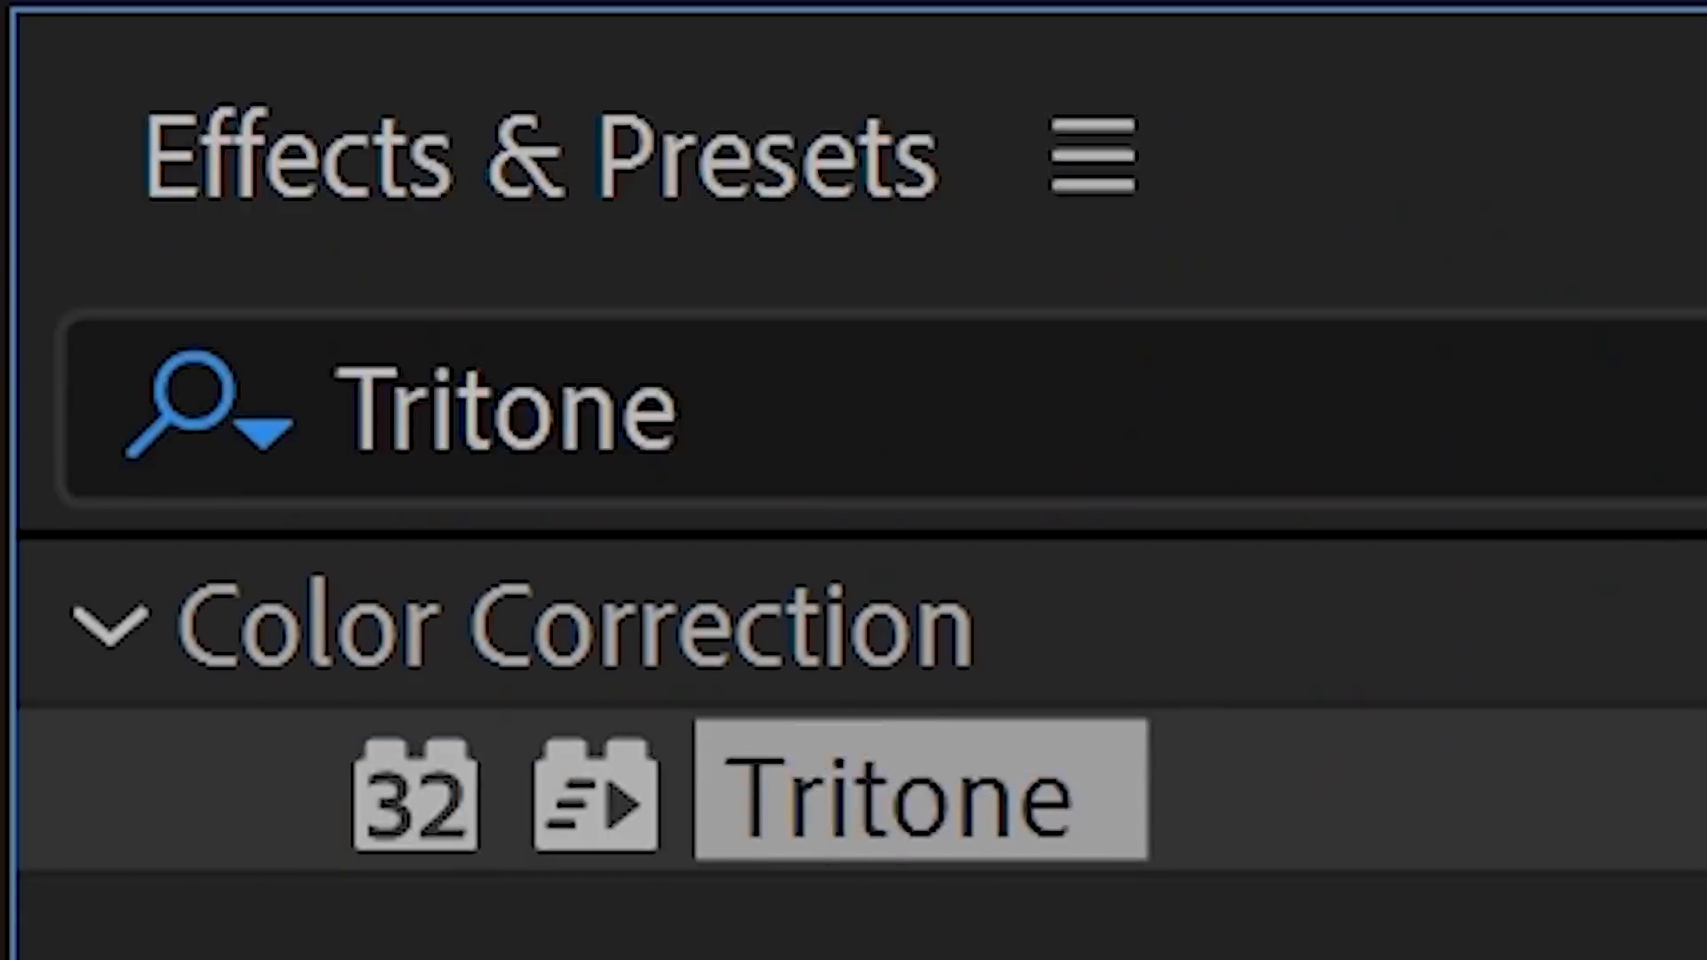
double_click(915, 792)
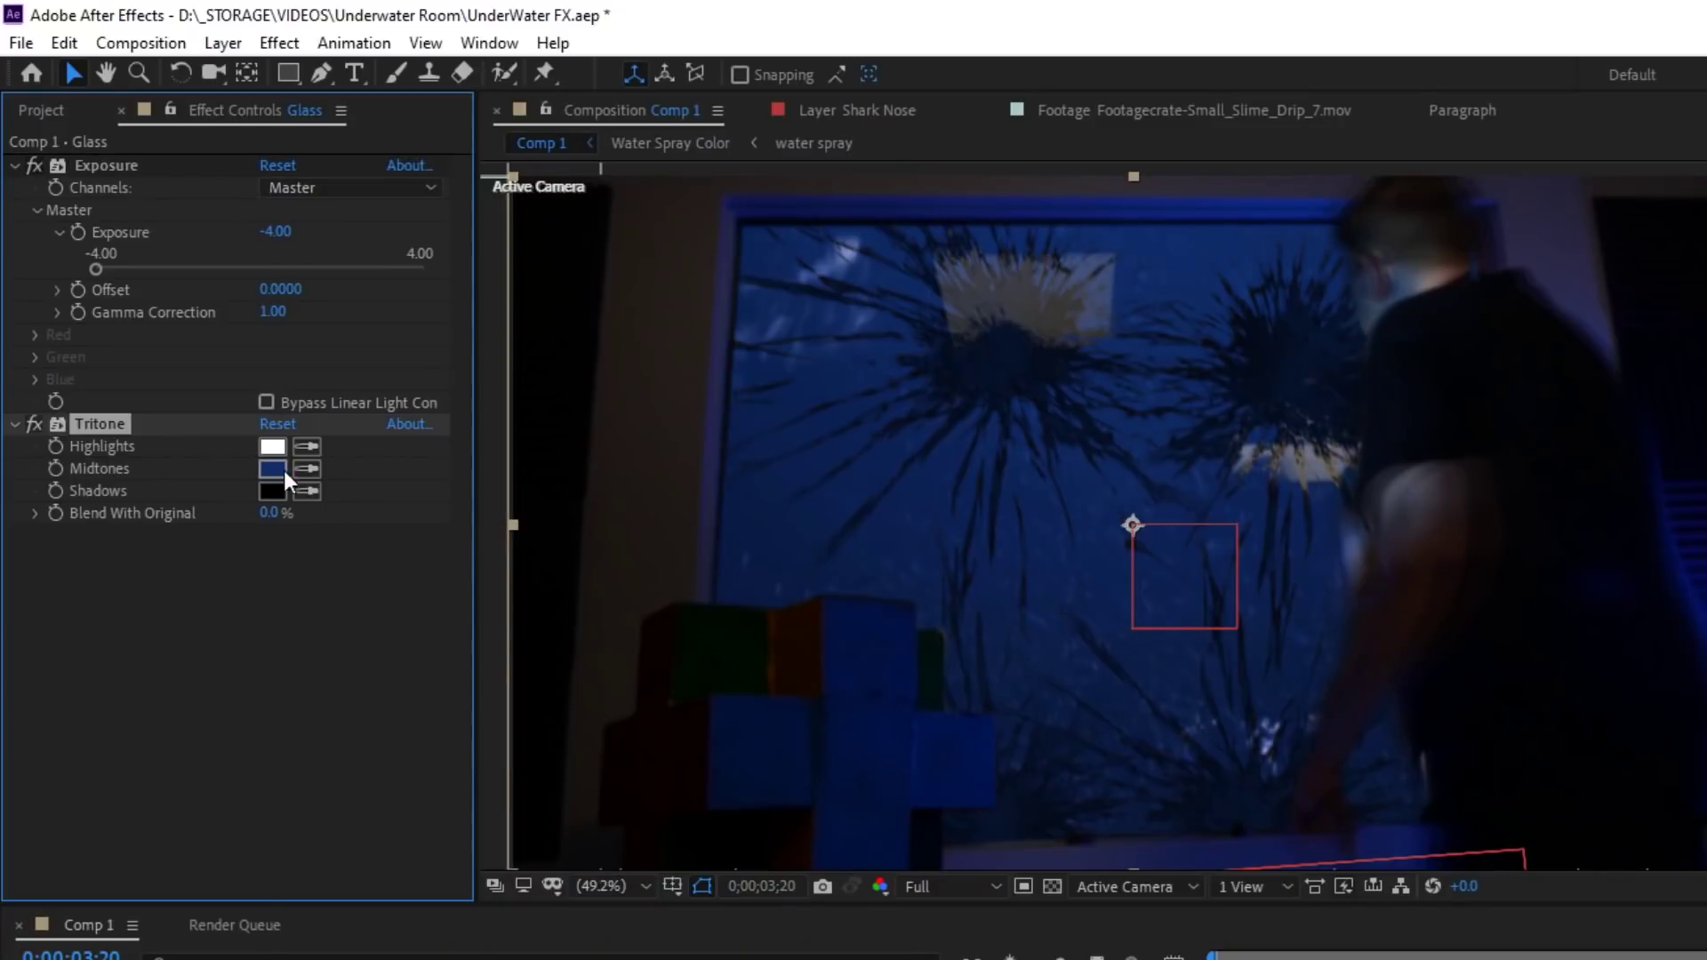
click(273, 468)
click(924, 416)
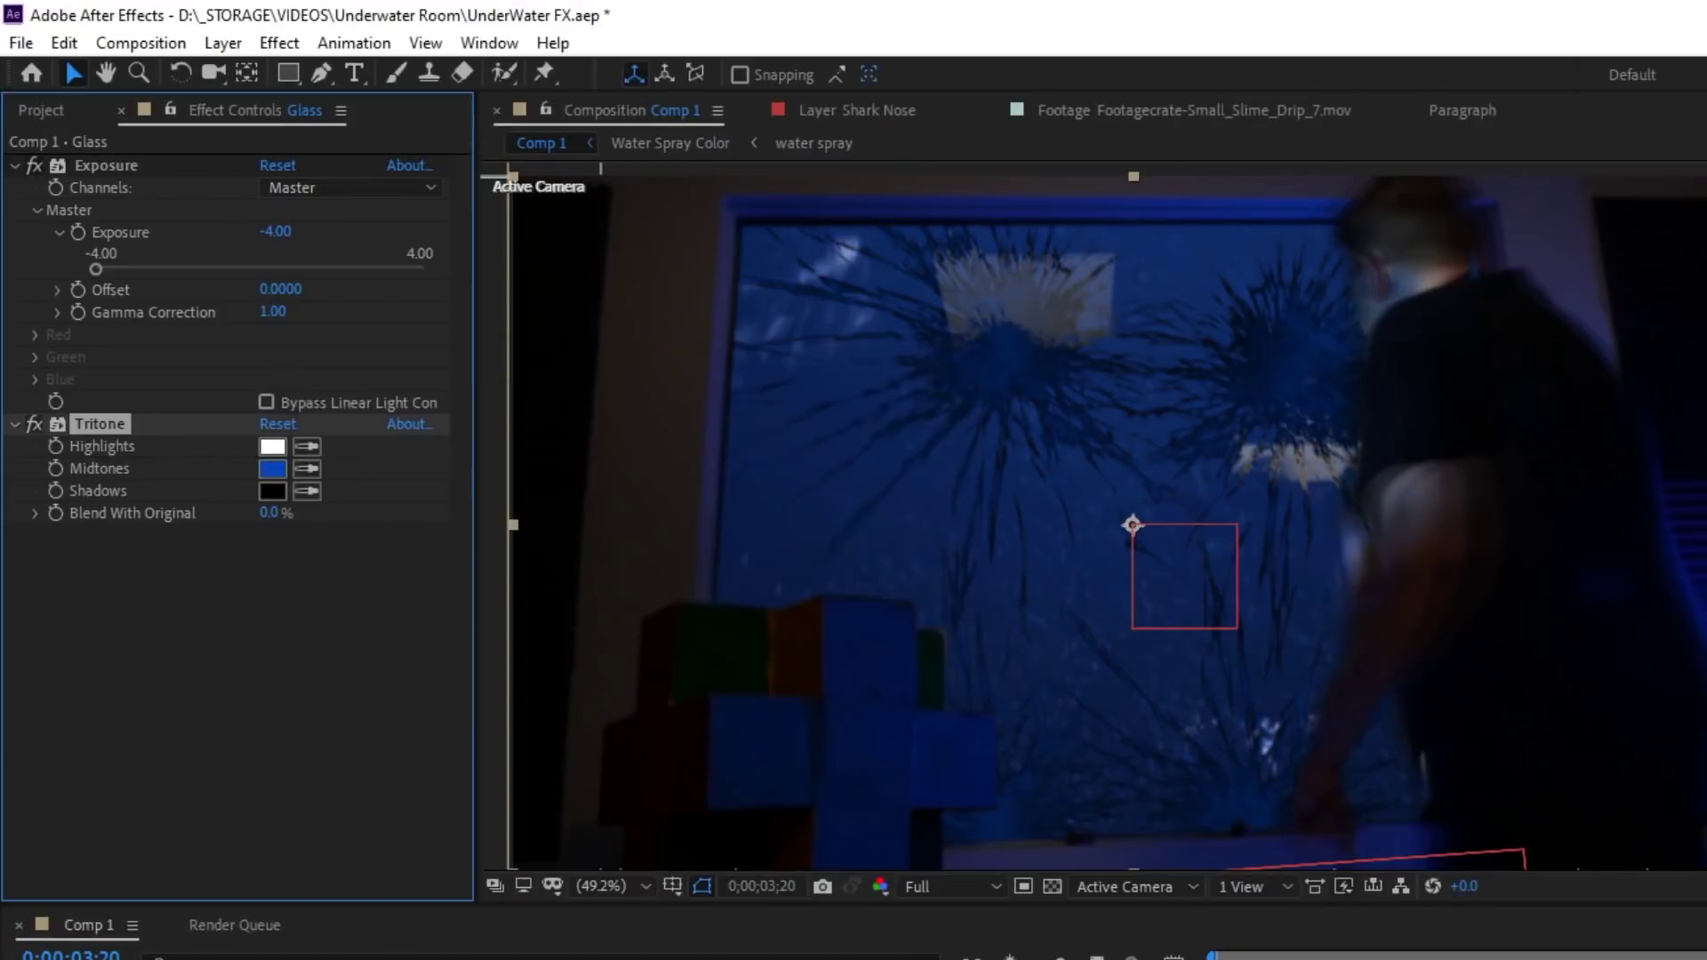
key(ctrl+d)
key(ctrl+shift+e)
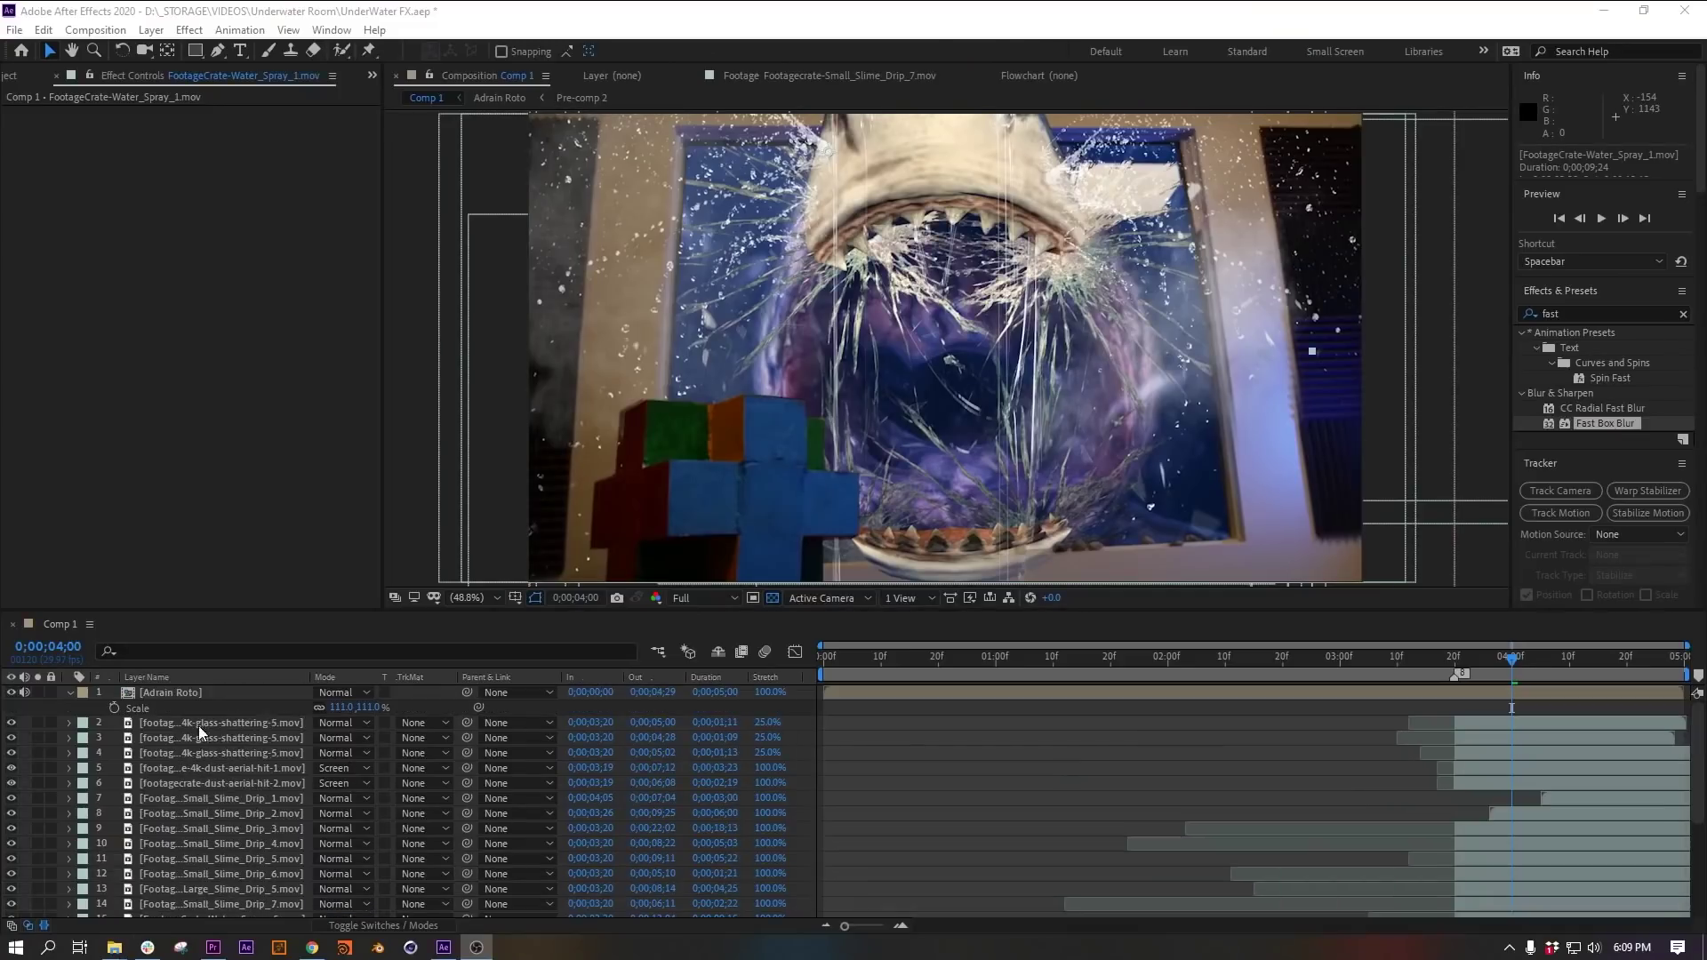
Pre-compose the Shark Attack and glass-shattering layers into Pre-comp 4 and return to Comp 1.
key(ctrl+shift+c)
key(Return)
double_click(213, 723)
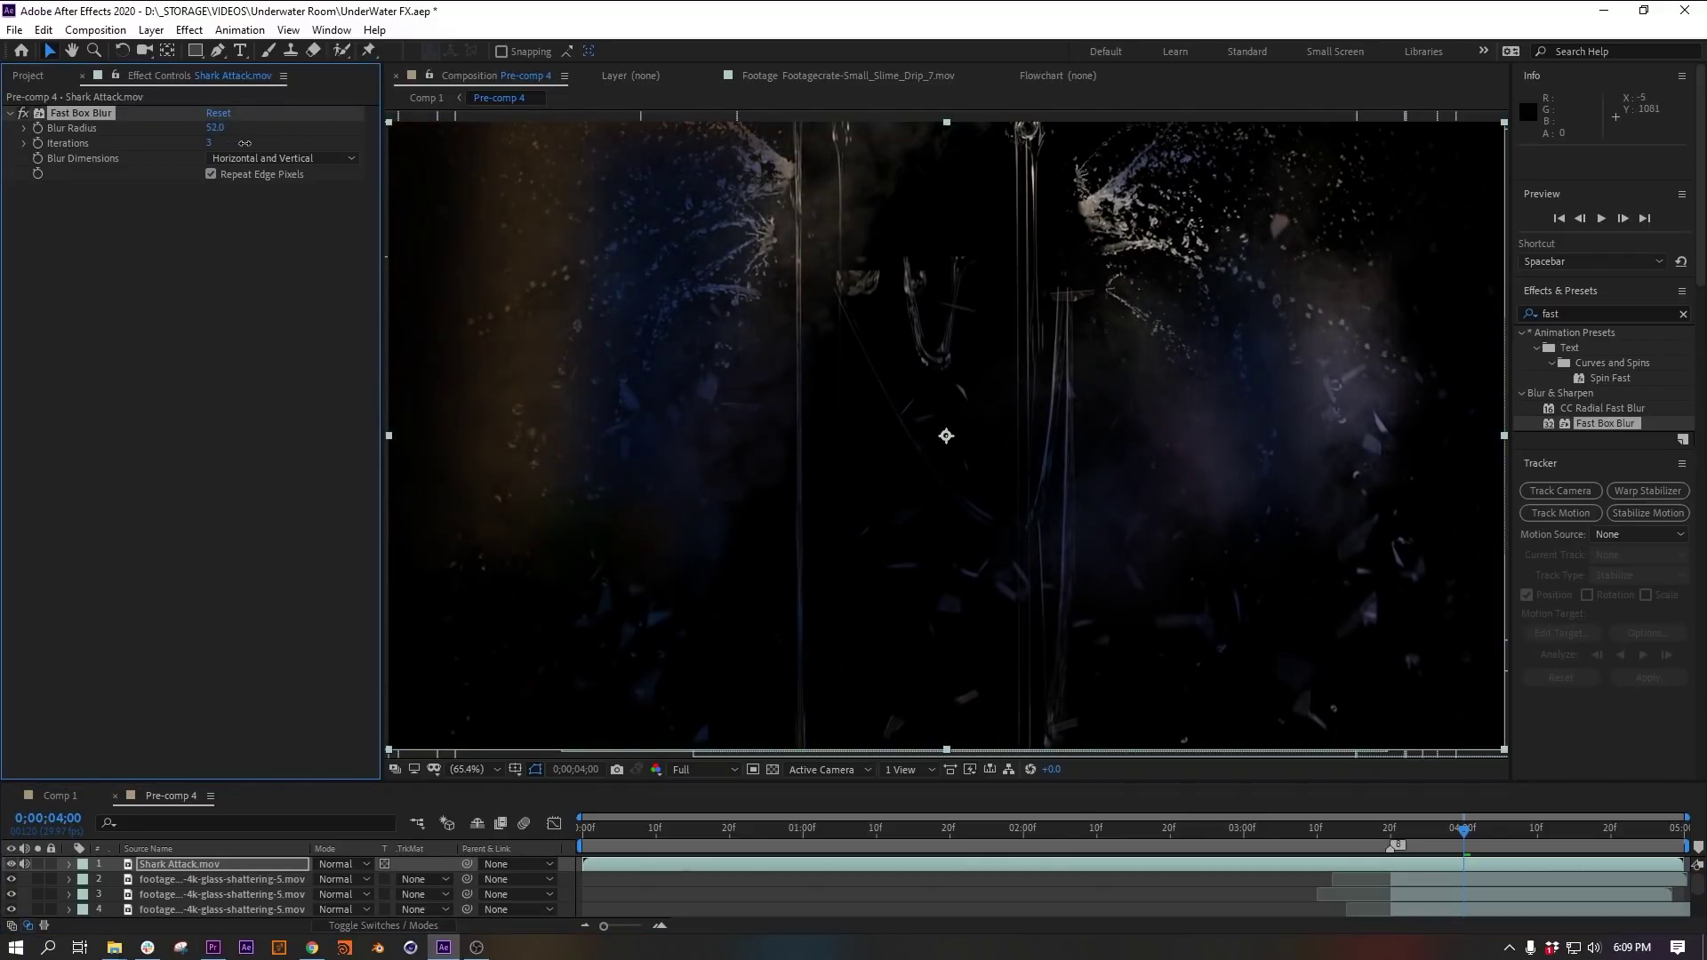
click(60, 795)
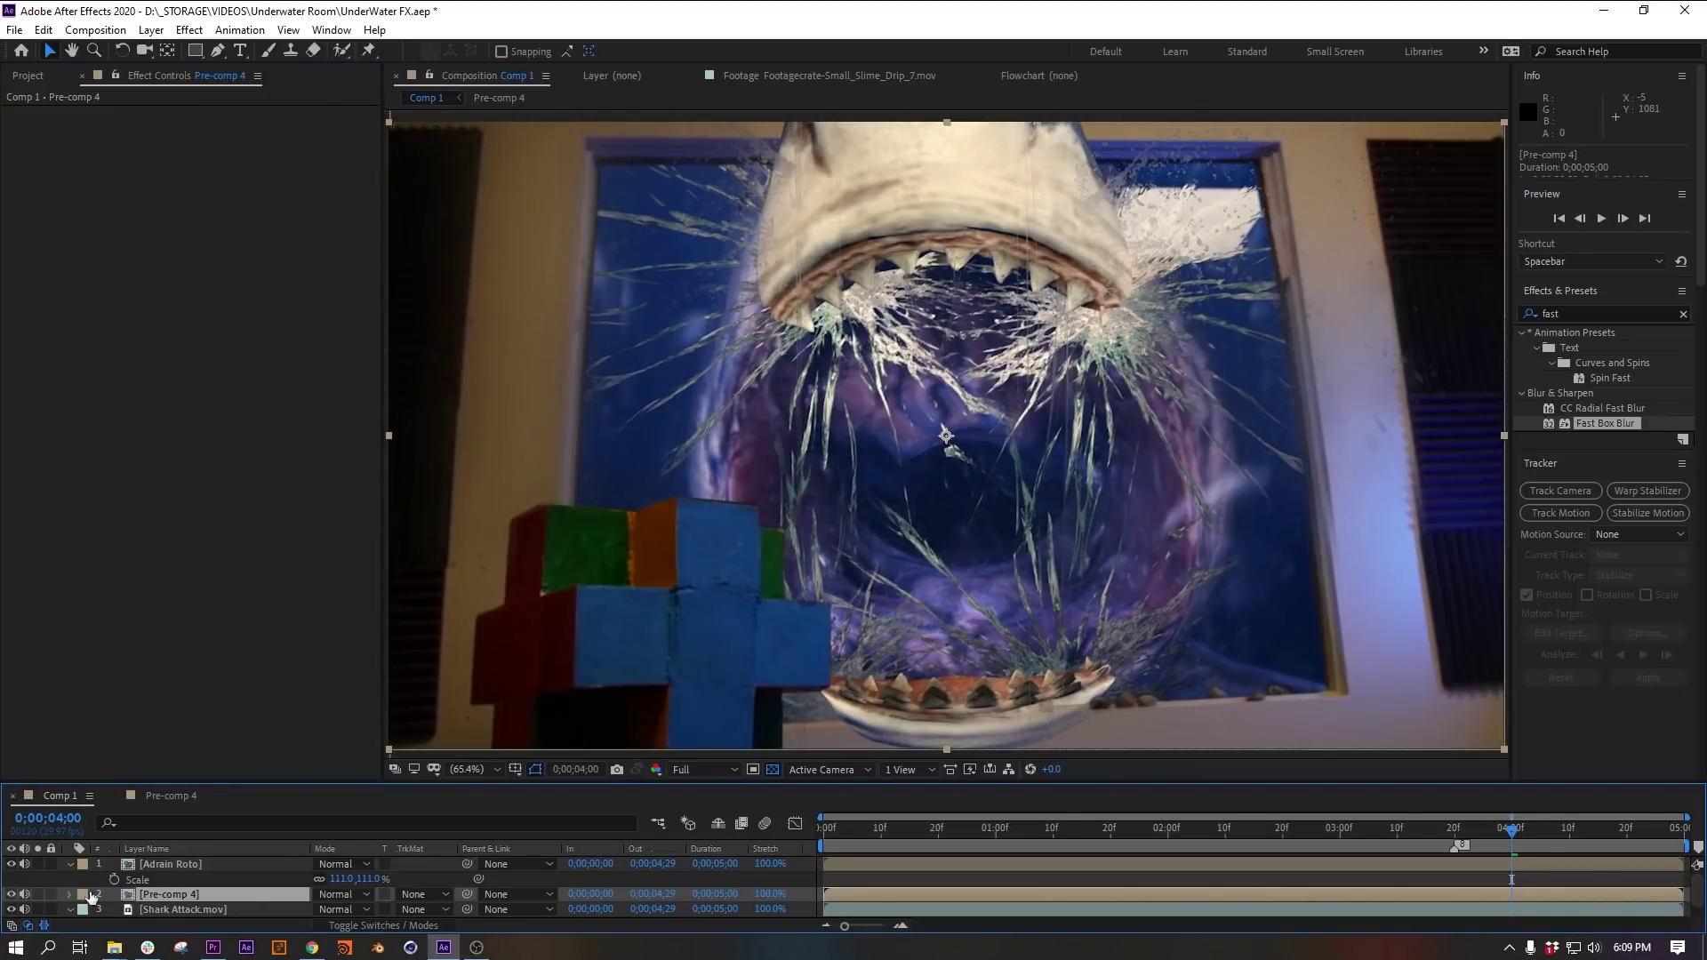
click(41, 894)
click(41, 894)
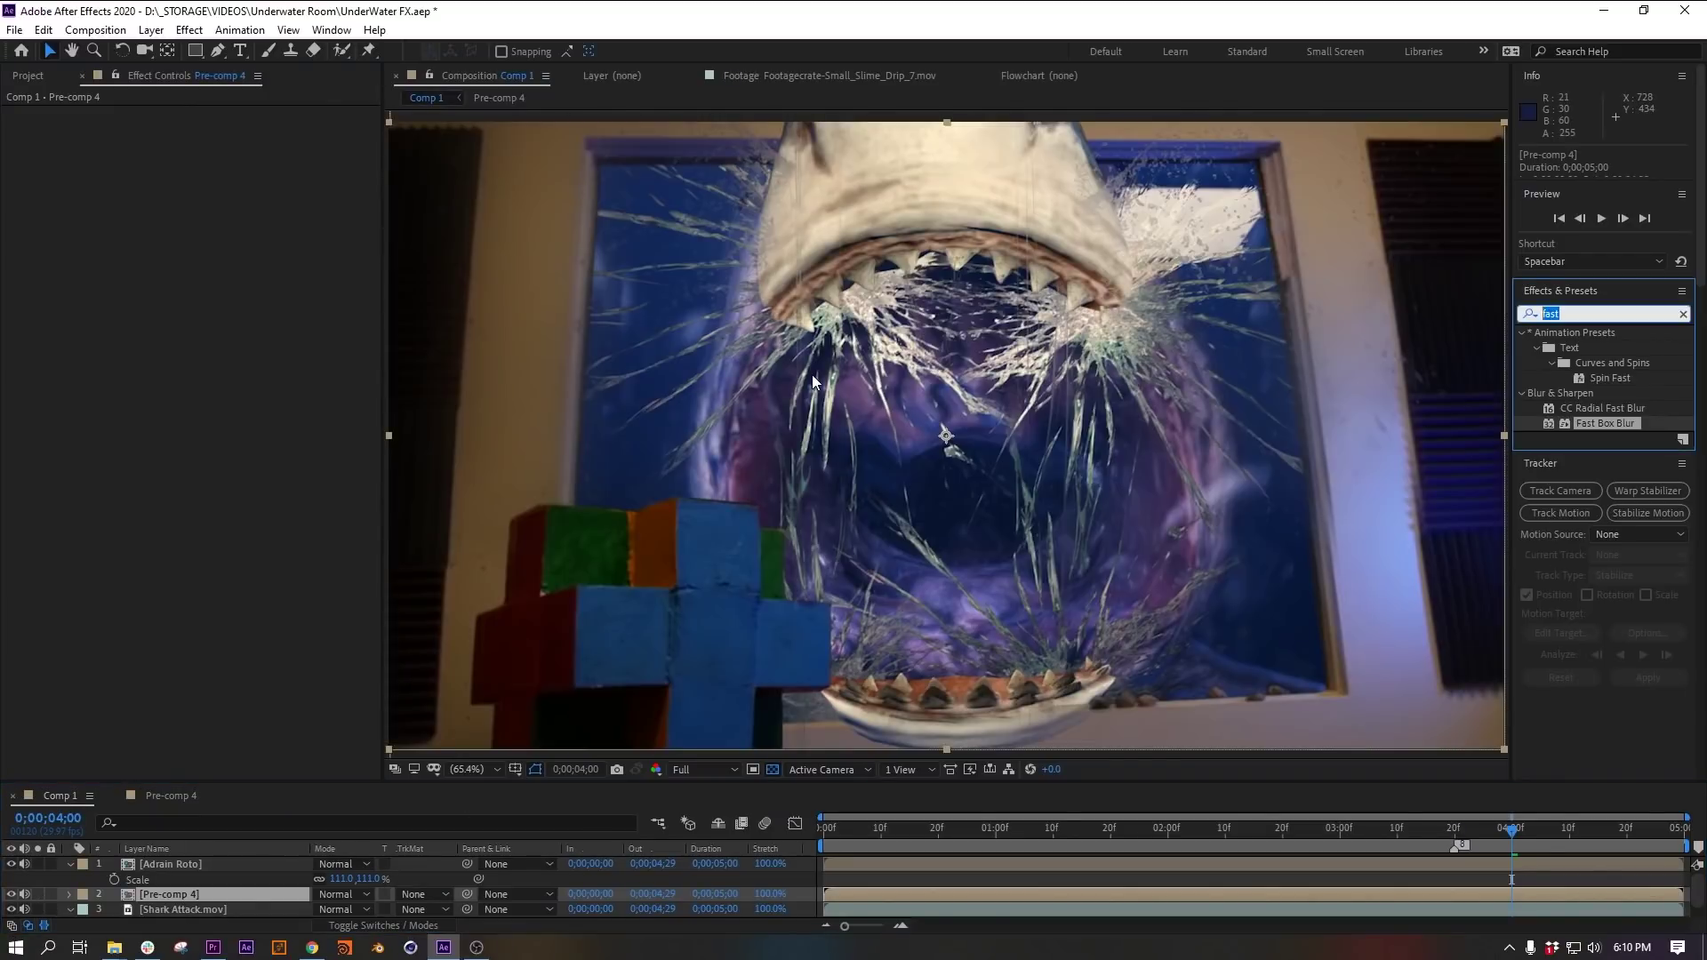
Apply Exposure 3.23 to Pre-comp 4, keeping its blending mode Normal.
text(expos)
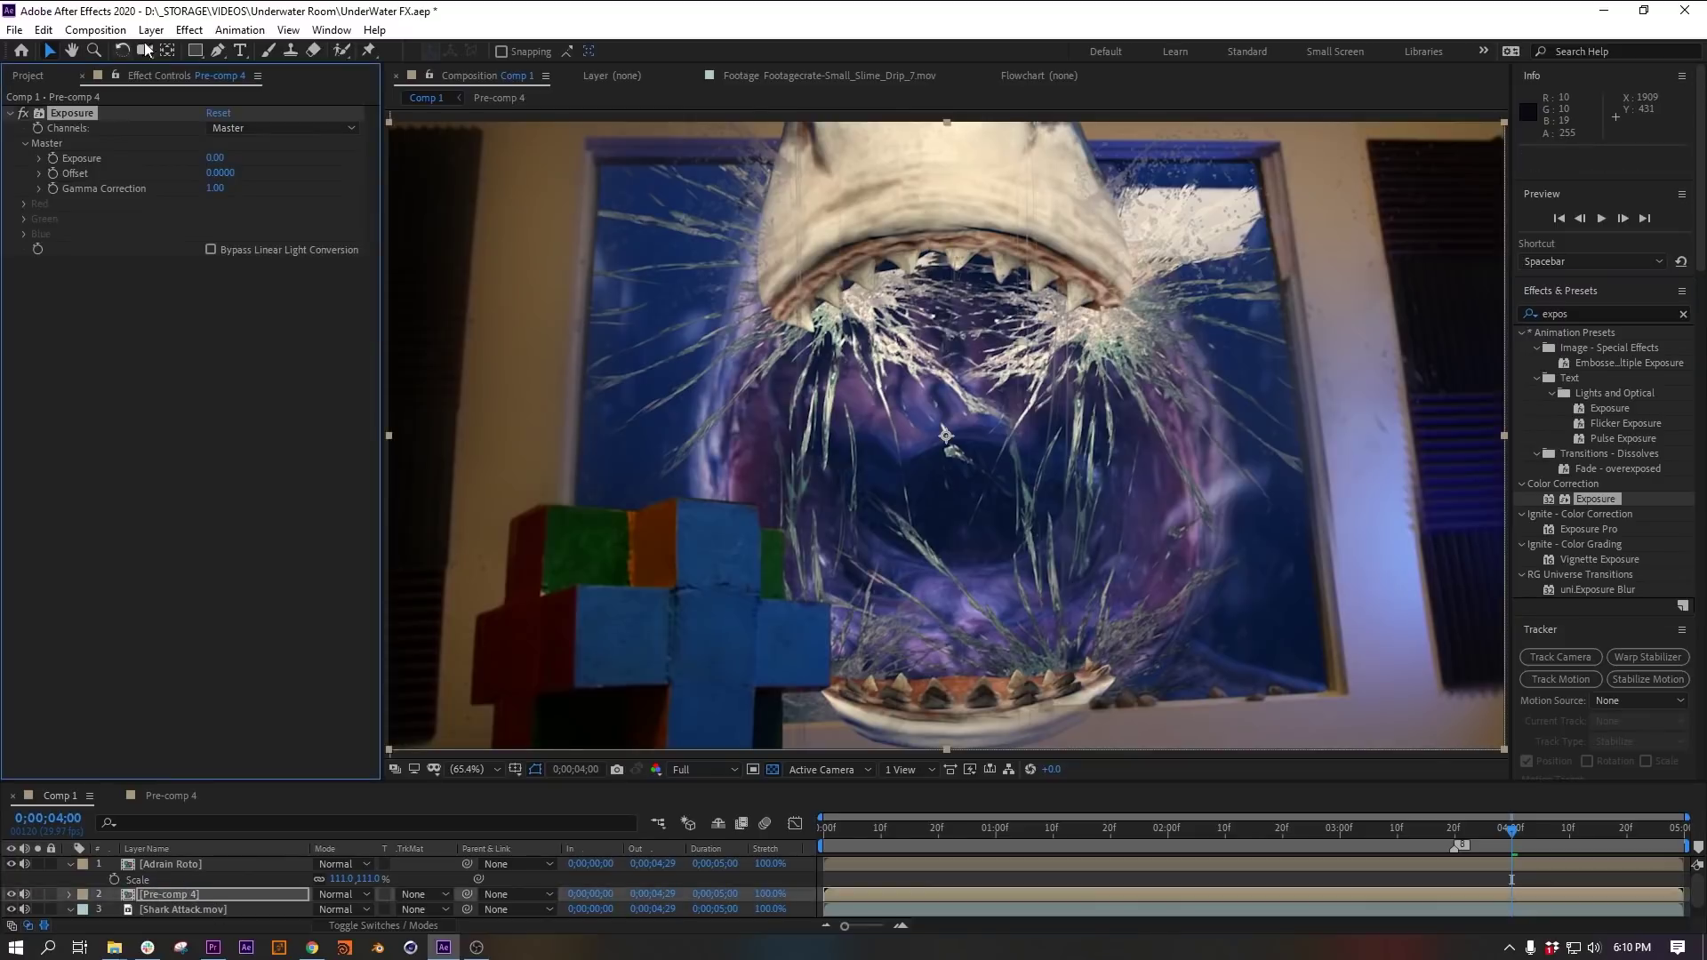
drag(248, 158, 509, 132)
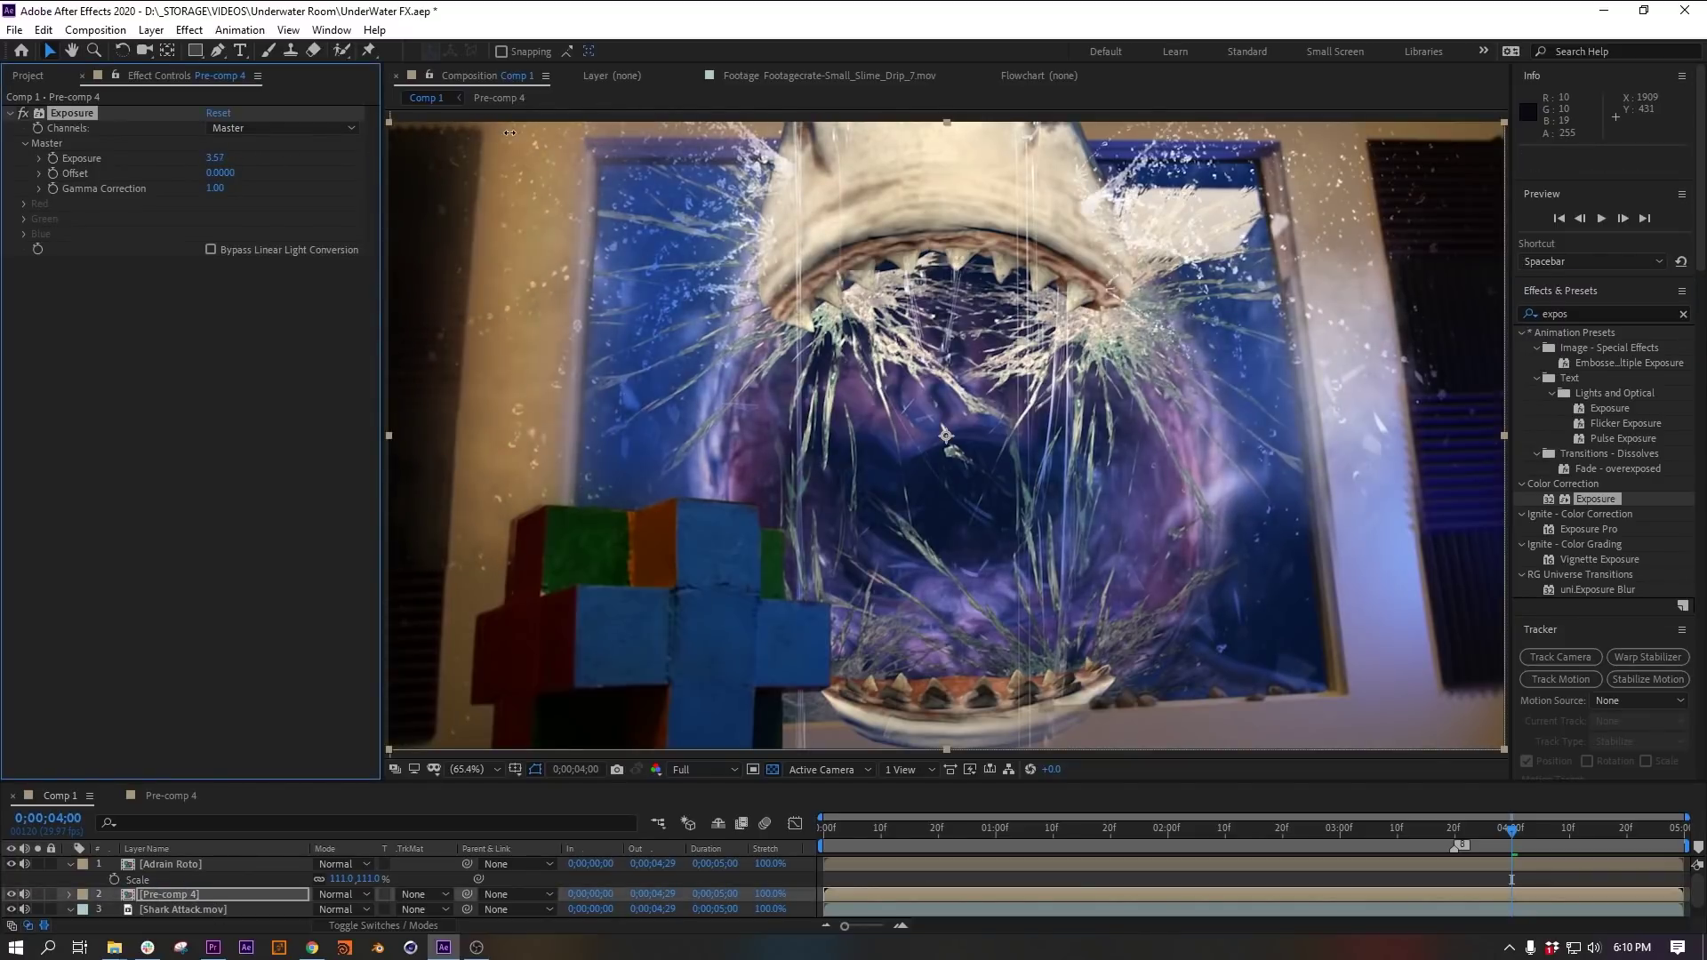
click(364, 891)
click(412, 299)
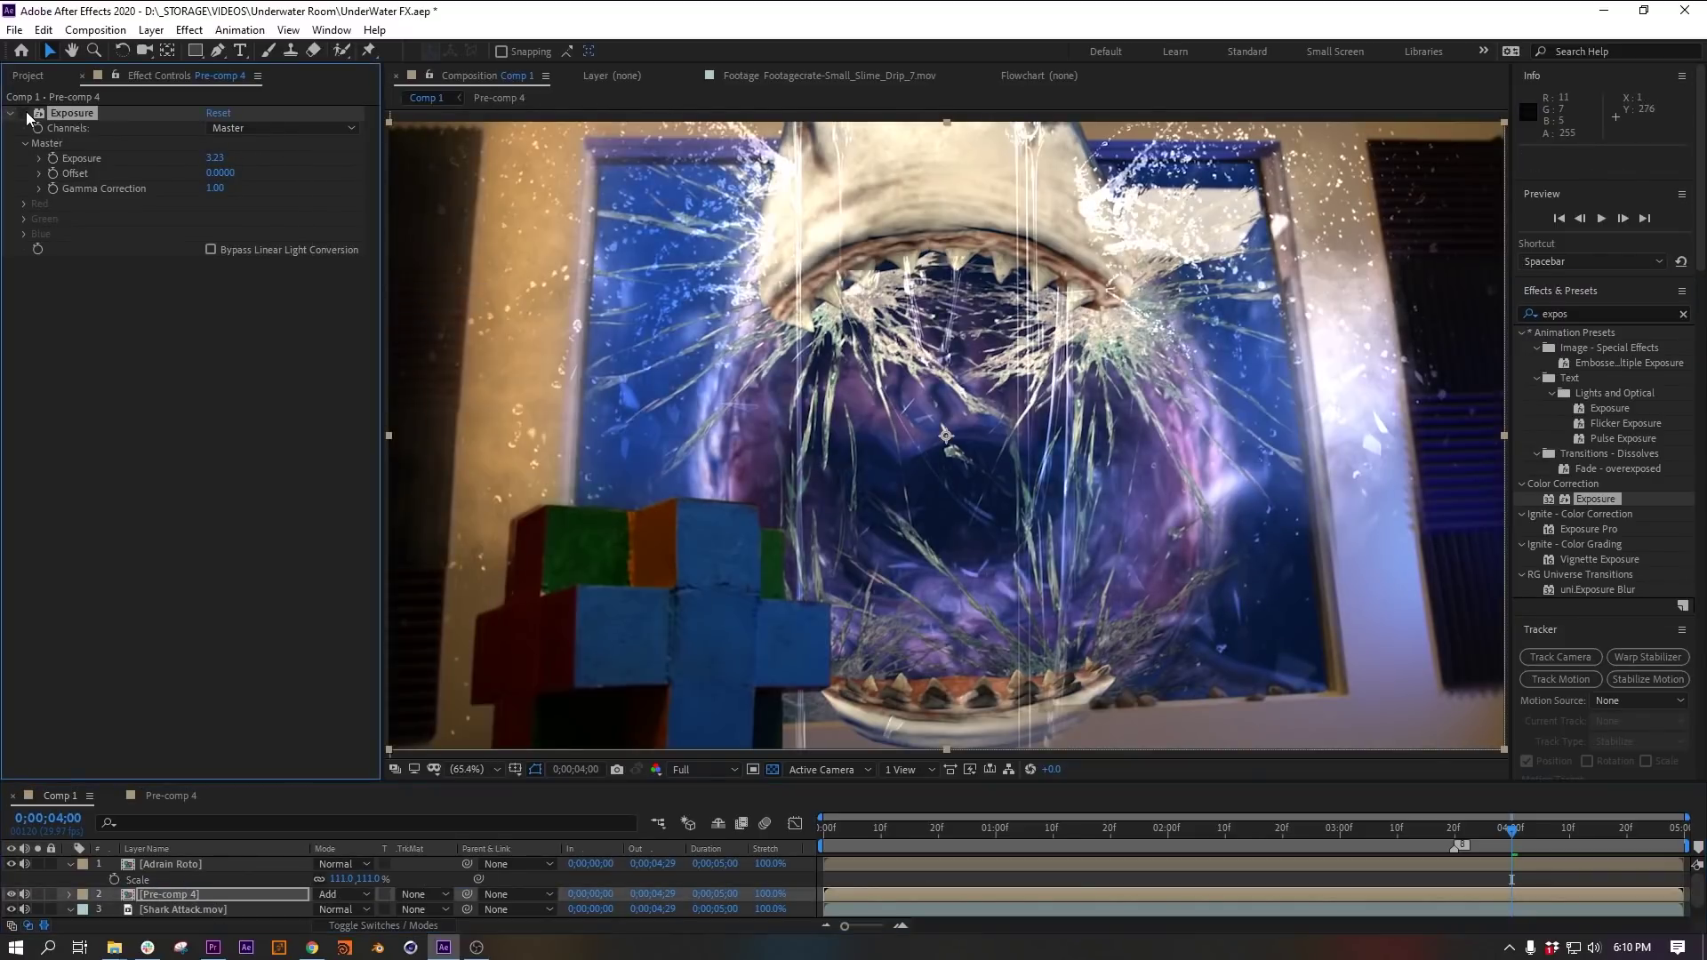
click(364, 893)
click(360, 107)
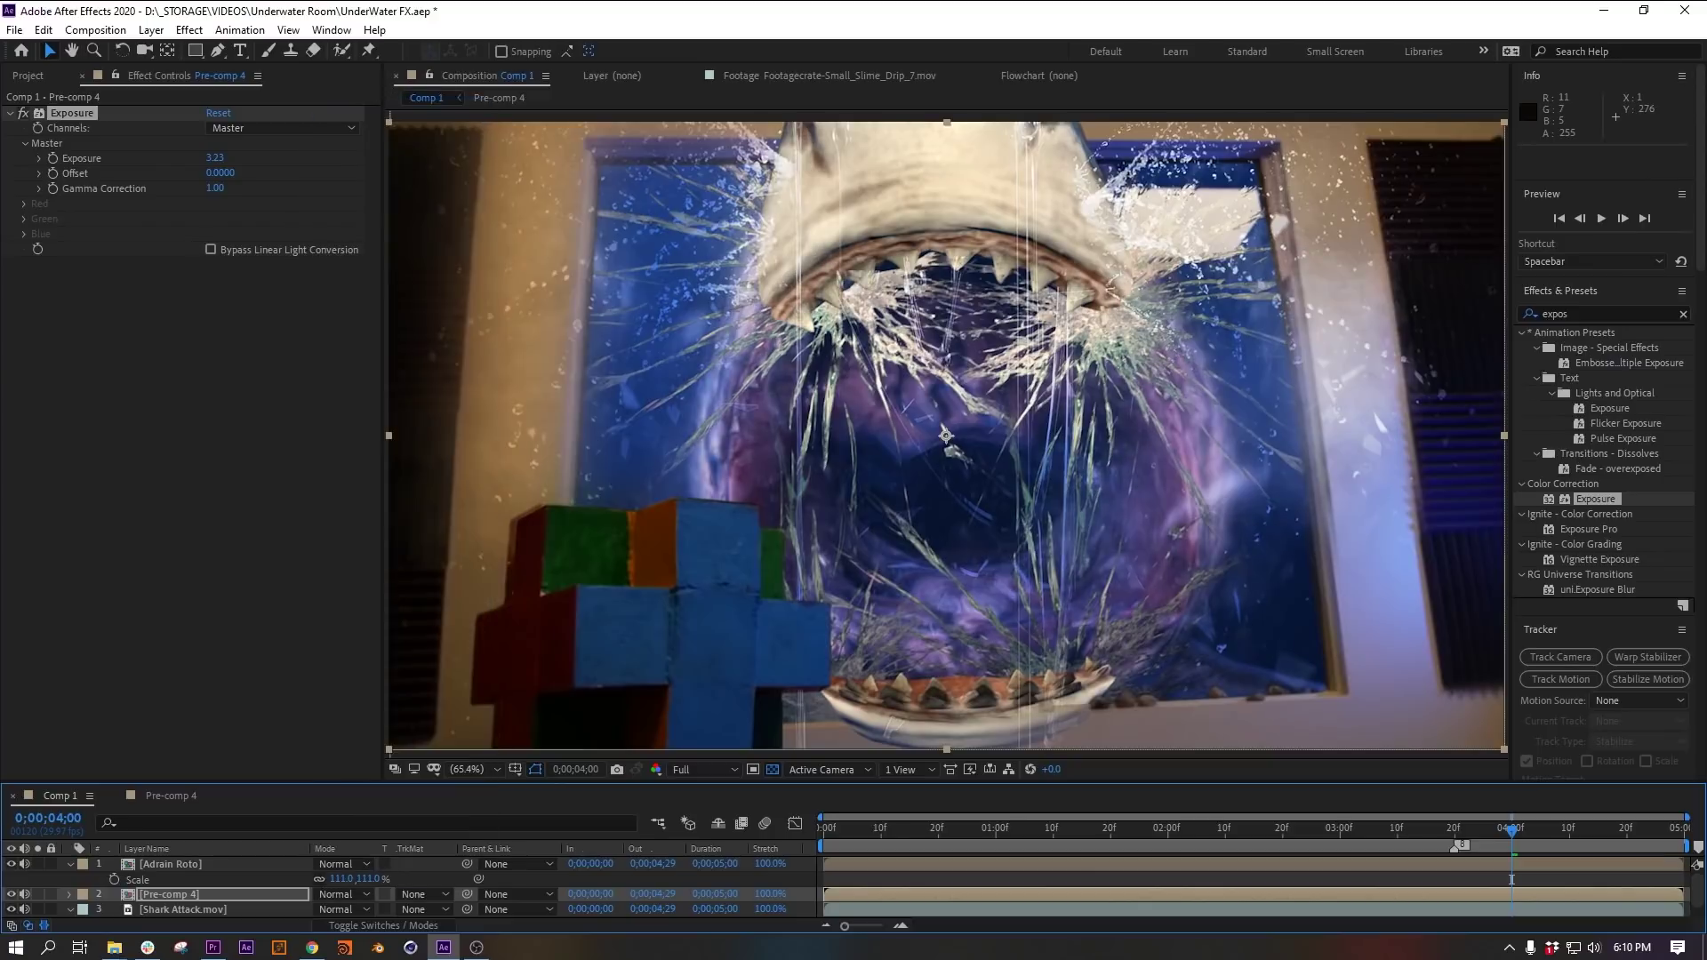